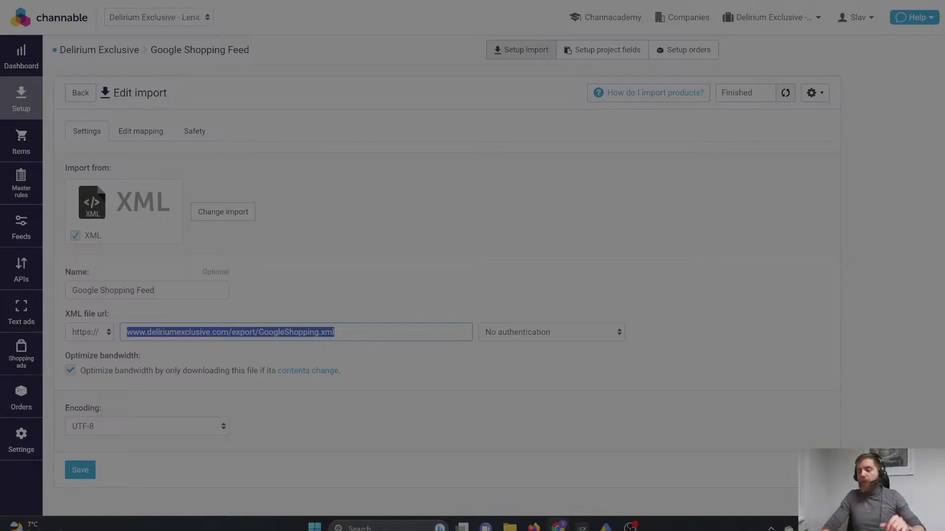
{"action": "key", "text": "ctrl+t"}
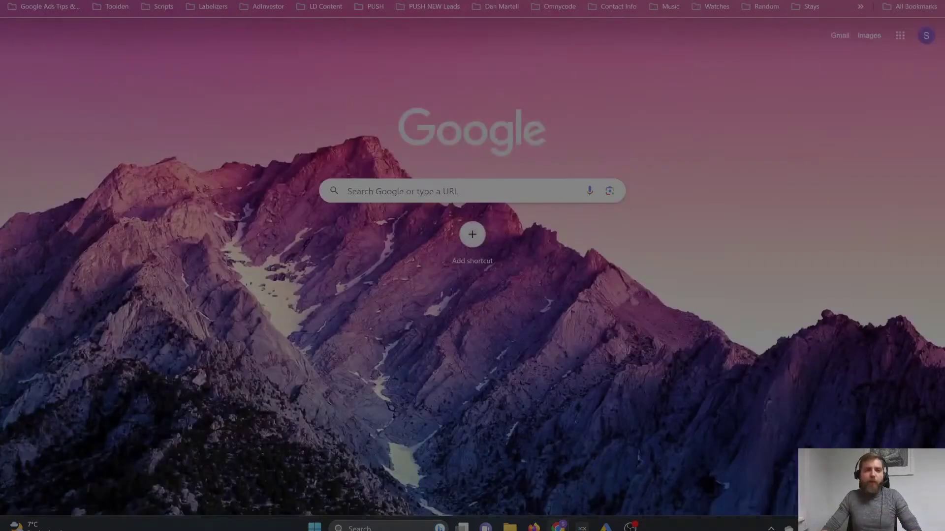
{"action": "type", "text": "www.deliriumexclusive.com/export/GoogleShopping.xml"}
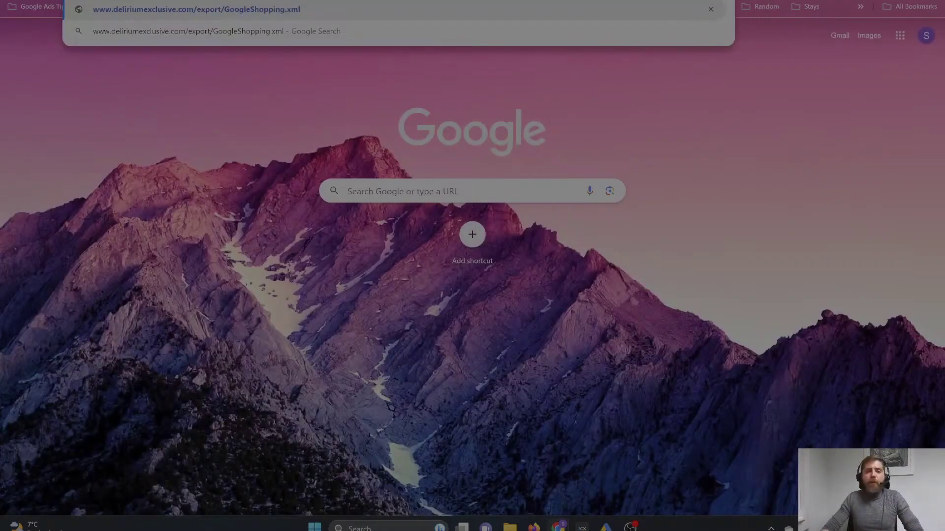
{"action": "key", "text": "Return"}
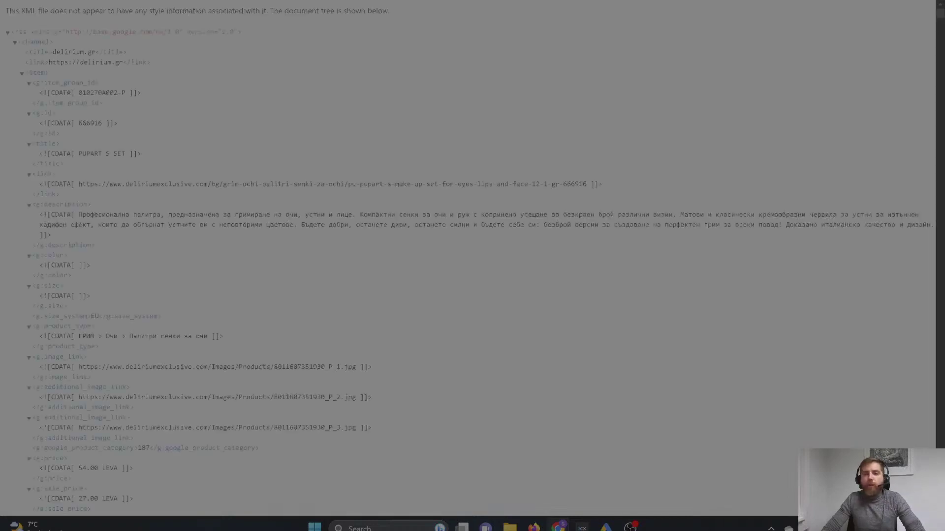
{"action": "scroll", "coordinate": [154, 134], "scroll_direction": "down", "scroll_amount": 4}
{"action": "scroll", "coordinate": [154, 134], "scroll_direction": "down", "scroll_amount": 12}
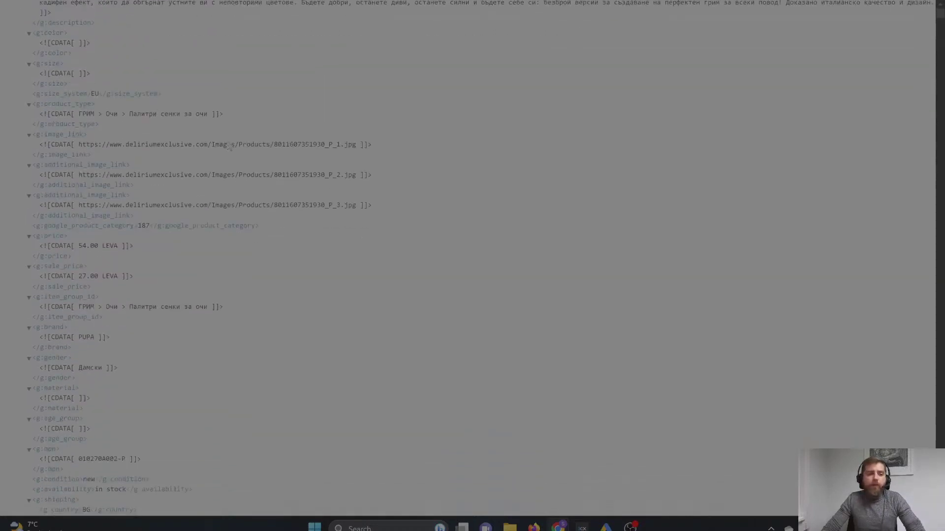
{"action": "scroll", "coordinate": [228, 147], "scroll_direction": "down", "scroll_amount": 10}
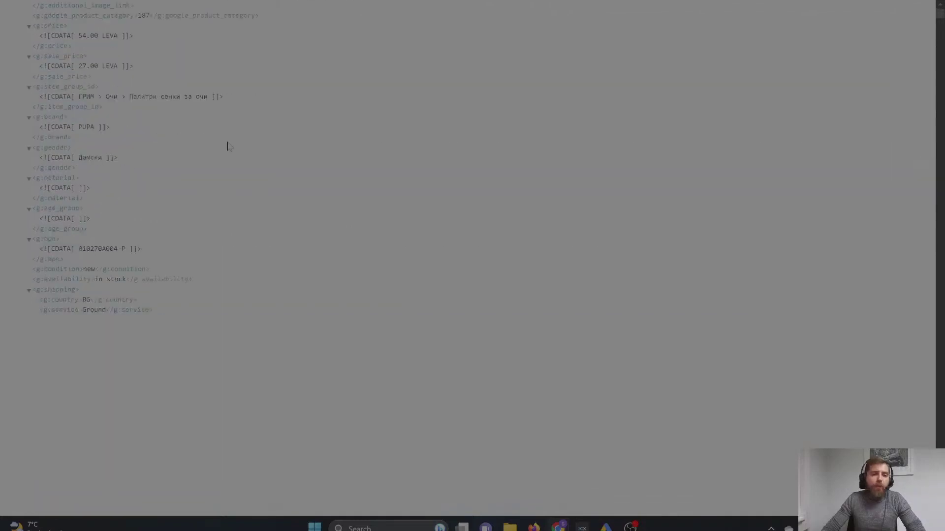
{"action": "scroll", "coordinate": [423, 126], "scroll_direction": "up", "scroll_amount": 20}
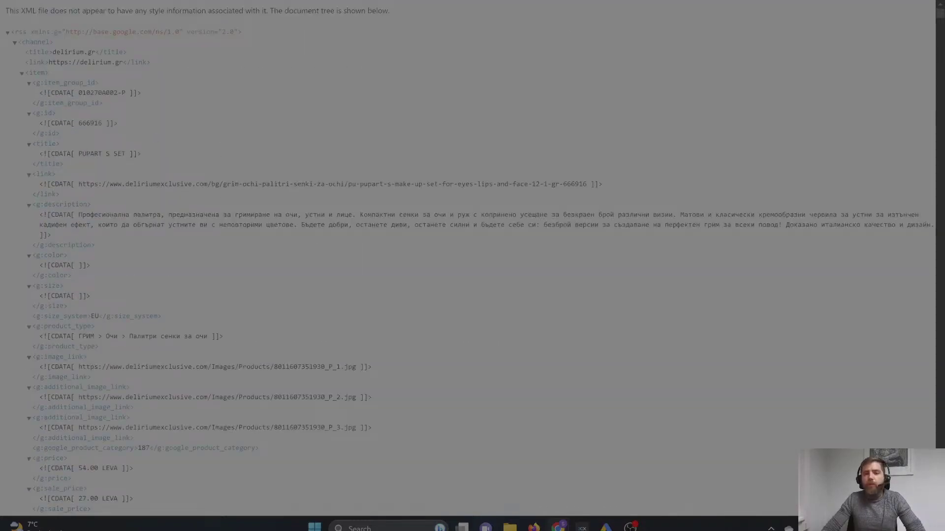
{"action": "key", "text": "ctrl+w"}
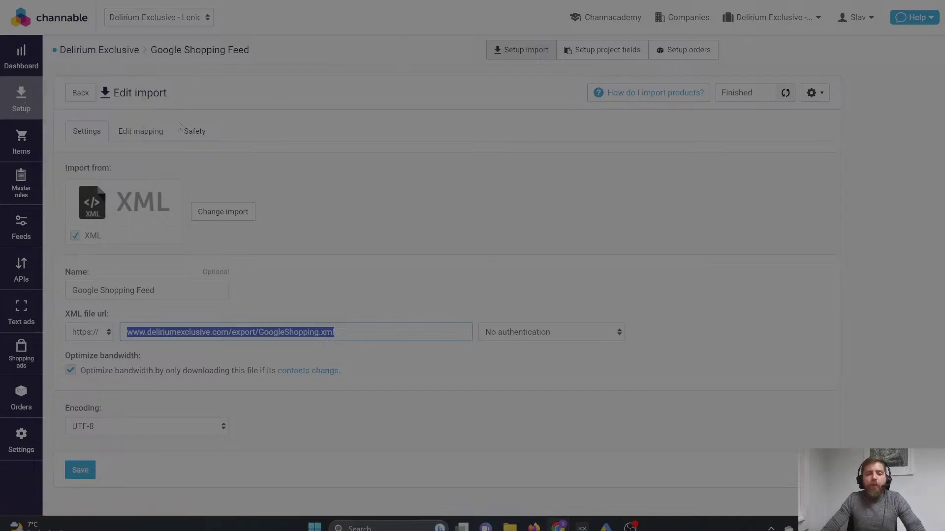
Return to the Delirium Exclusive import overview and view the analytics setup page
{"action": "left_click", "coordinate": [82, 93]}
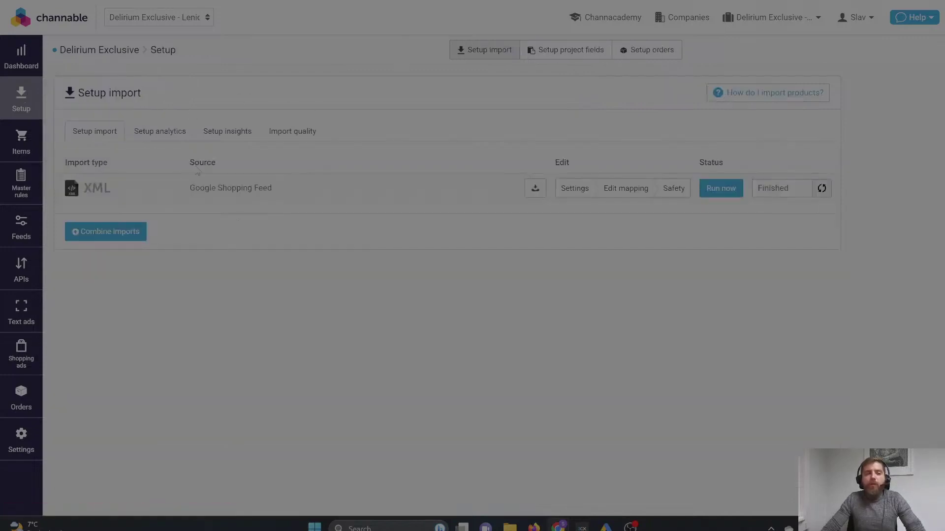
{"action": "left_click", "coordinate": [171, 133]}
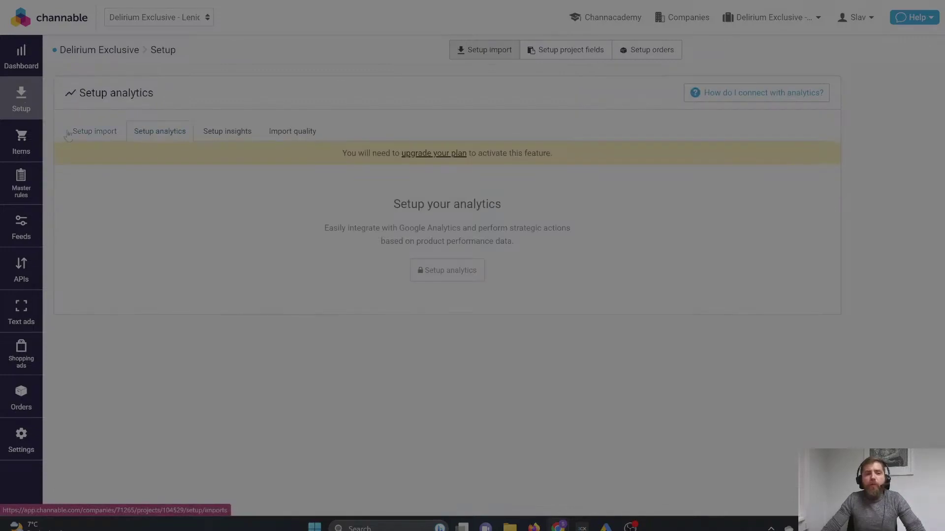
{"action": "left_click", "coordinate": [71, 134]}
Switch to Google Merchant Center in a new browser tab and view the account's product feeds
{"action": "key", "text": "ctrl+t"}
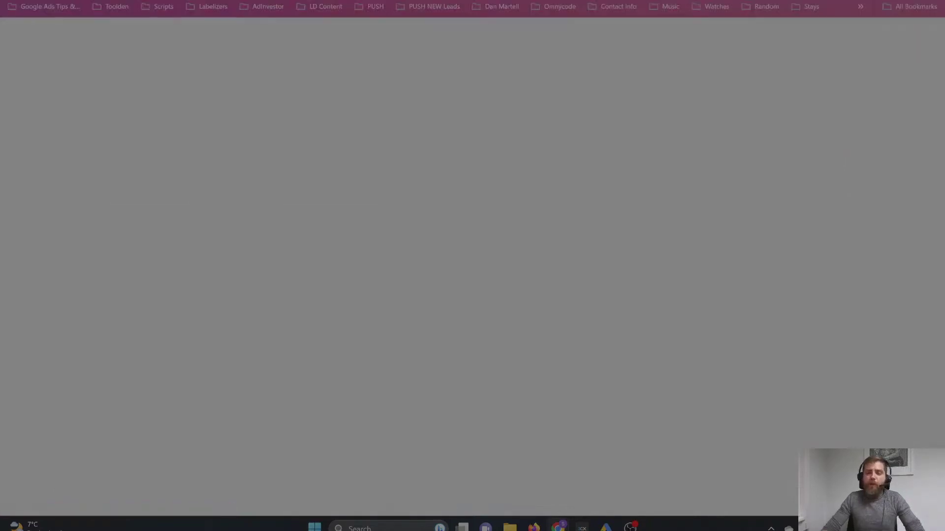
{"action": "type", "text": "me"}
{"action": "key", "text": "BackSpace"}
{"action": "key", "text": "BackSpace"}
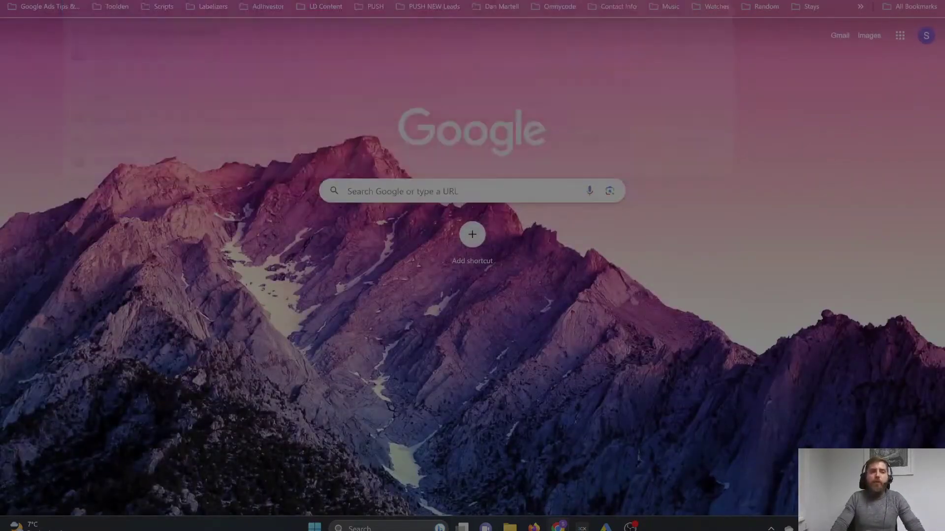
{"action": "type", "text": "merch"}
{"action": "key", "text": "Return"}
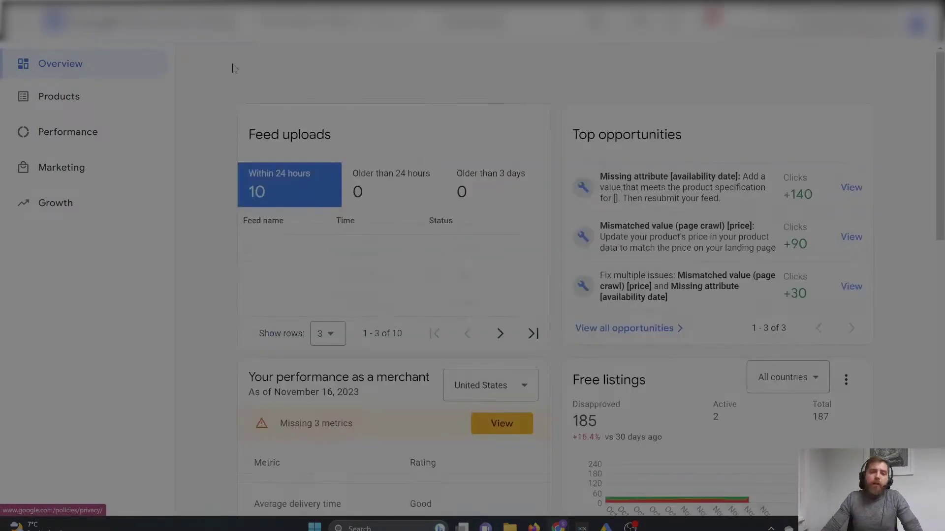
{"action": "left_click", "coordinate": [100, 104]}
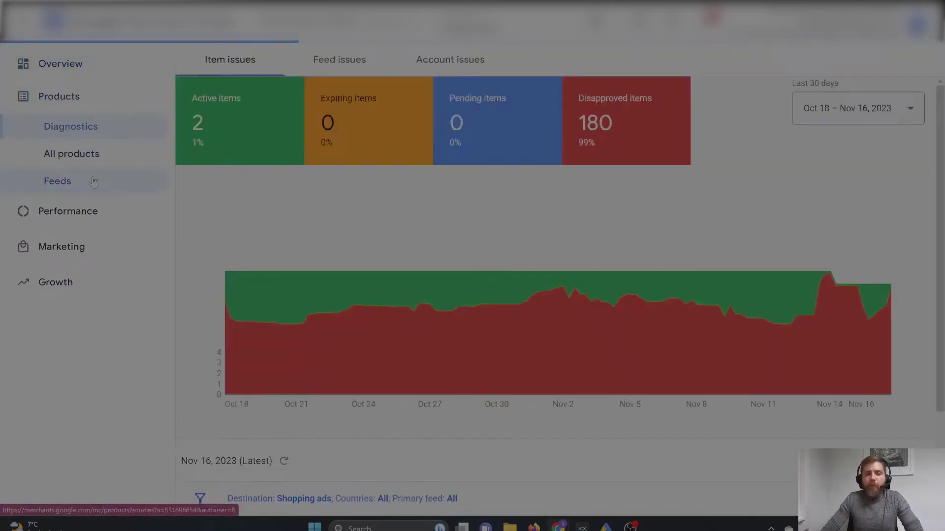
{"action": "left_click", "coordinate": [95, 186]}
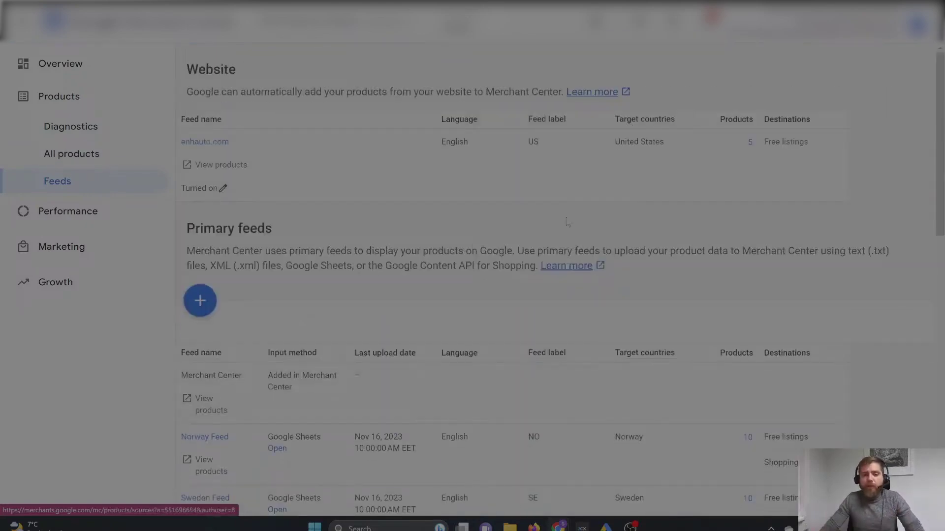
{"action": "scroll", "coordinate": [276, 266], "scroll_direction": "down", "scroll_amount": 2}
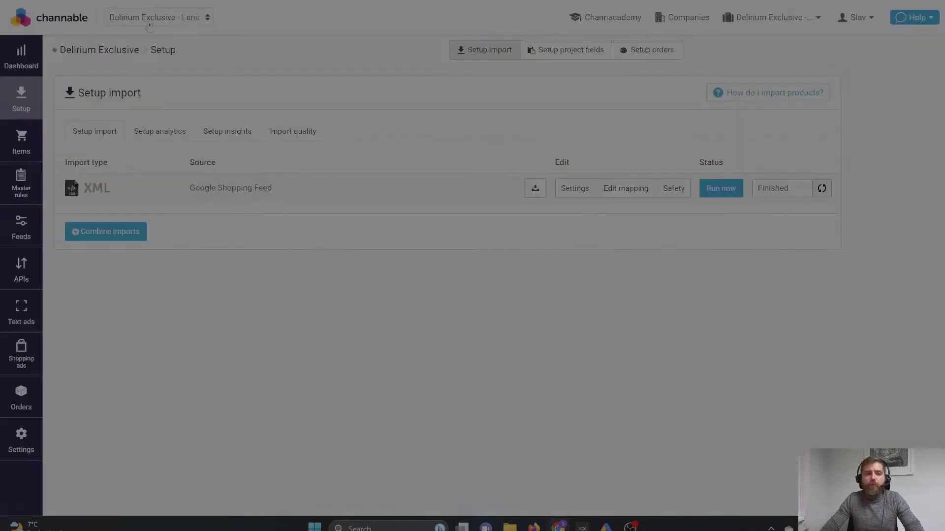
Switch to The Ads Box company in Channable and view the import setup and items of The Ads Box project
{"action": "left_click", "coordinate": [144, 20]}
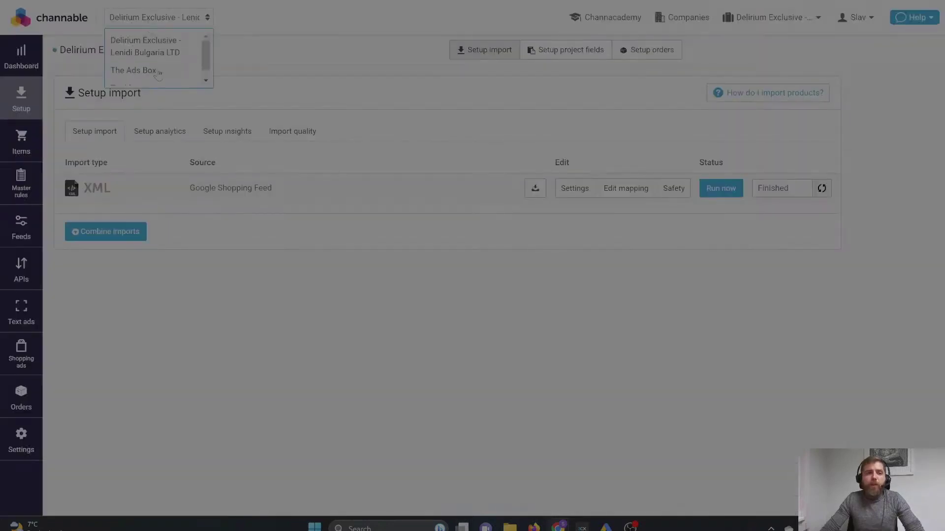
{"action": "left_click", "coordinate": [160, 74]}
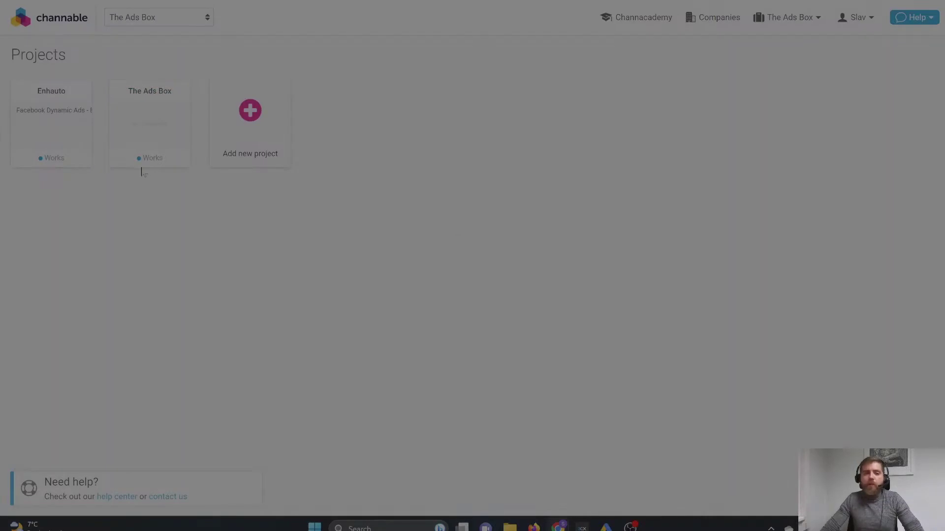
{"action": "left_click", "coordinate": [136, 129]}
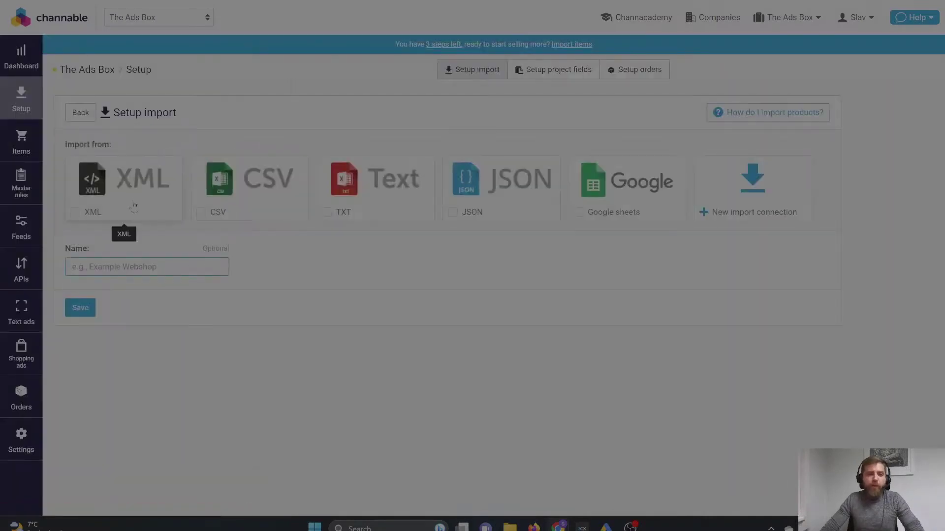
{"action": "mouse_move", "coordinate": [21, 101]}
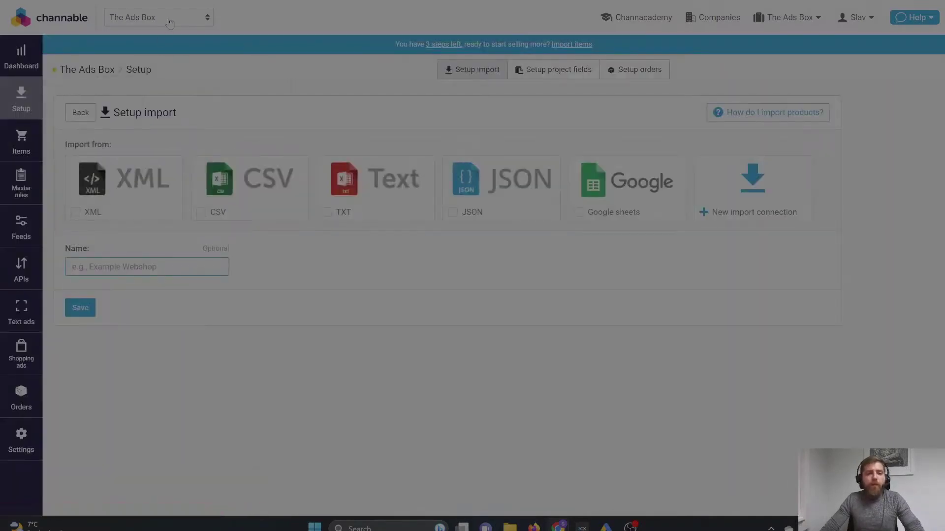
{"action": "left_click", "coordinate": [23, 123]}
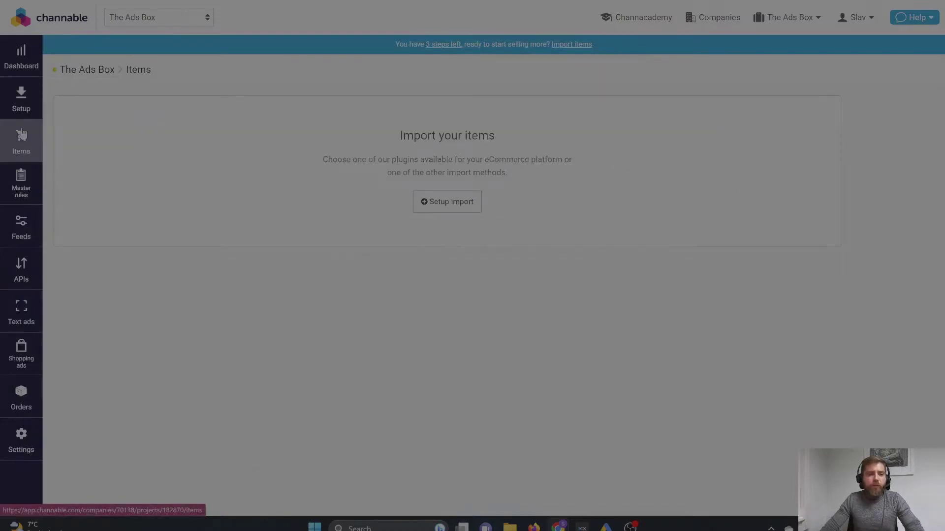
{"action": "left_click", "coordinate": [21, 103]}
Open the Enhauto project of The Ads Box company and view its export feeds and import setup
{"action": "left_click", "coordinate": [160, 17]}
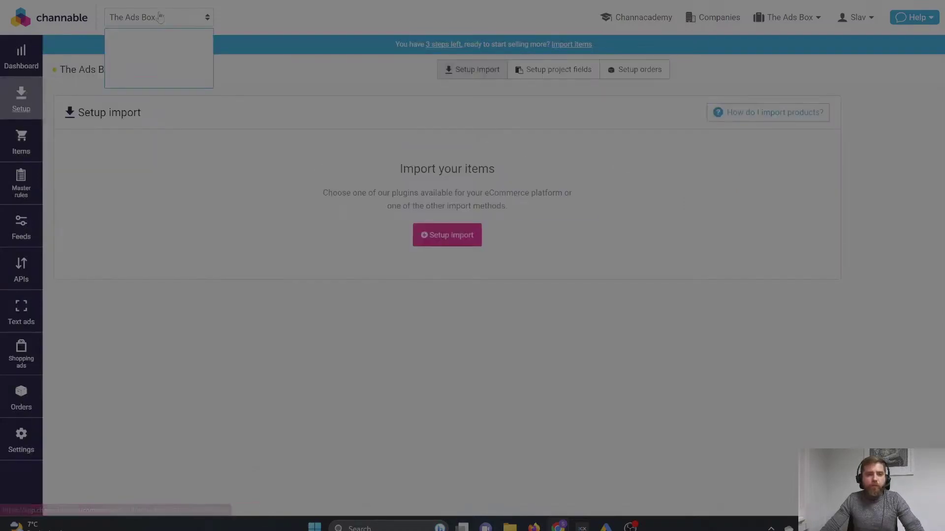
{"action": "left_click", "coordinate": [149, 61]}
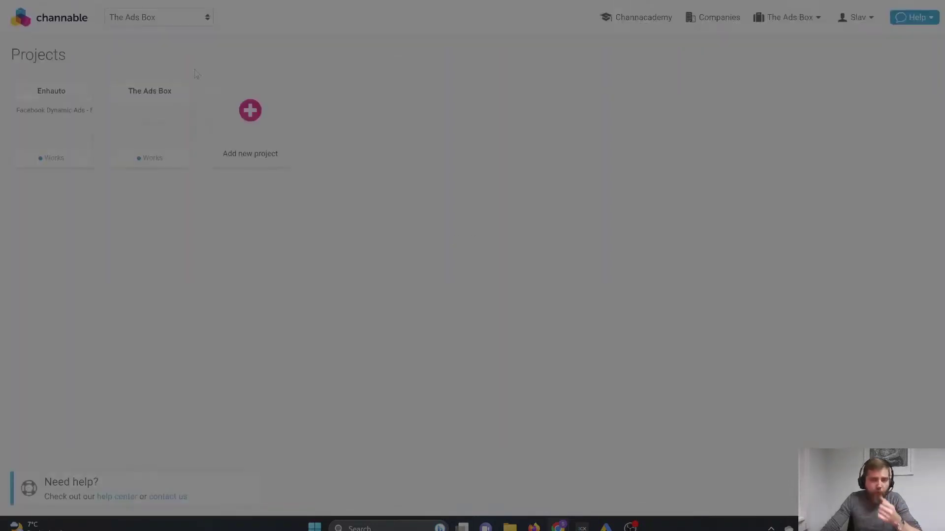
{"action": "left_click", "coordinate": [54, 125]}
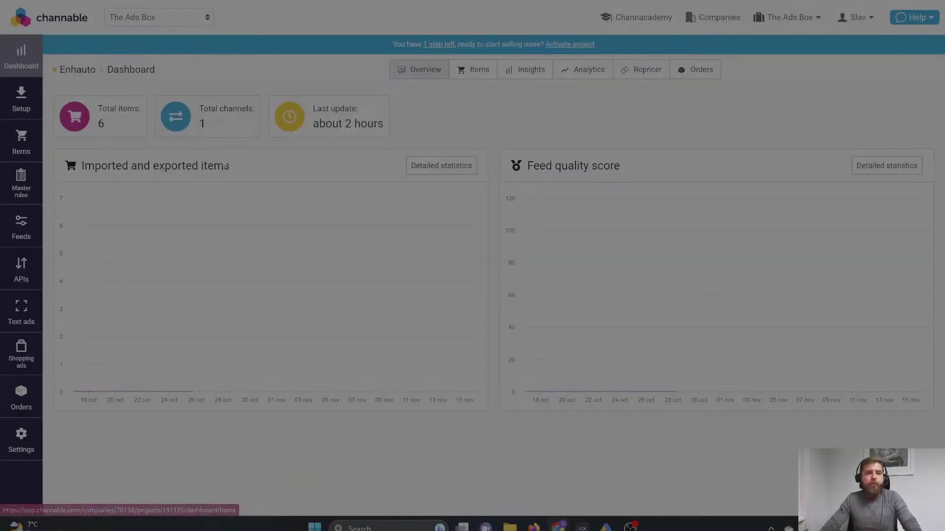
{"action": "left_click", "coordinate": [22, 227]}
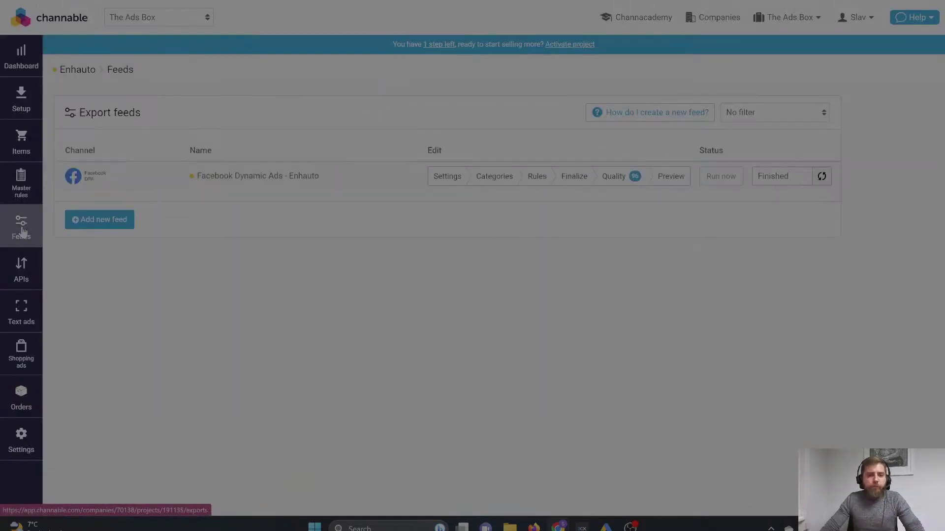
{"action": "left_click", "coordinate": [25, 107]}
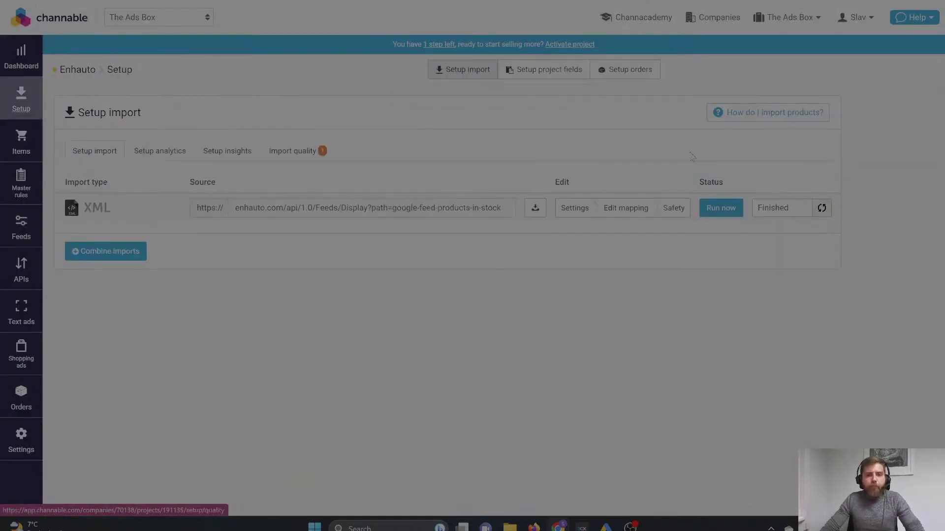
Review the Enhauto project's imported items and compare them with its project fields
{"action": "left_click", "coordinate": [22, 141]}
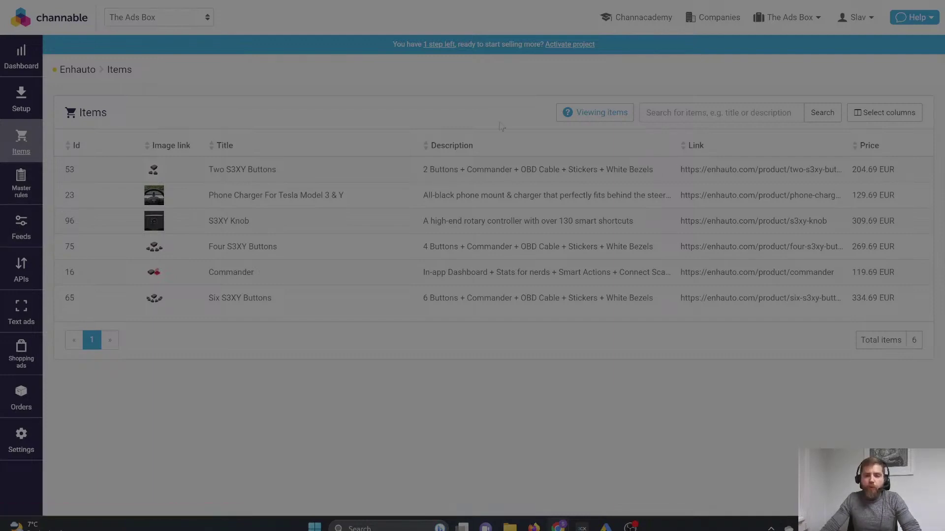
{"action": "left_click", "coordinate": [7, 102]}
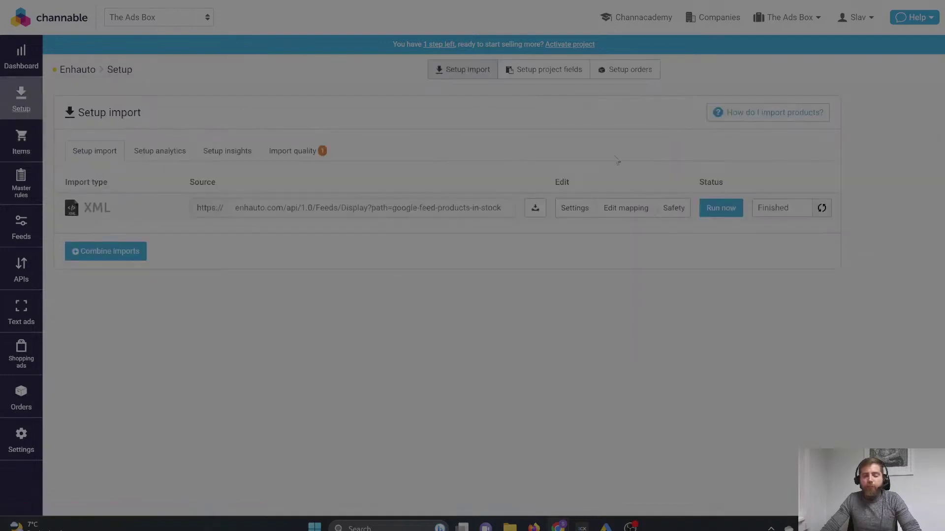
{"action": "left_click", "coordinate": [565, 73]}
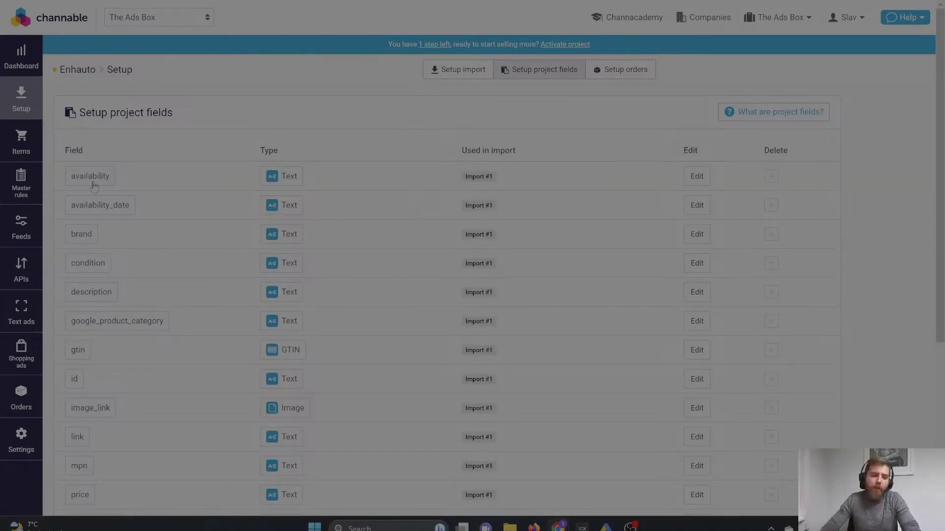
{"action": "left_click", "coordinate": [30, 154]}
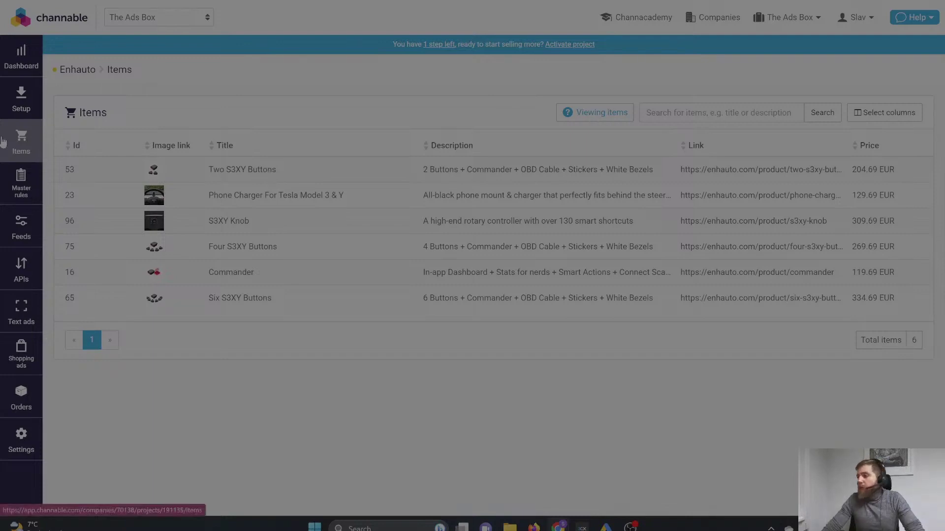
Go back to the Enhauto import setup and reopen the list of project fields
{"action": "mouse_move", "coordinate": [32, 103]}
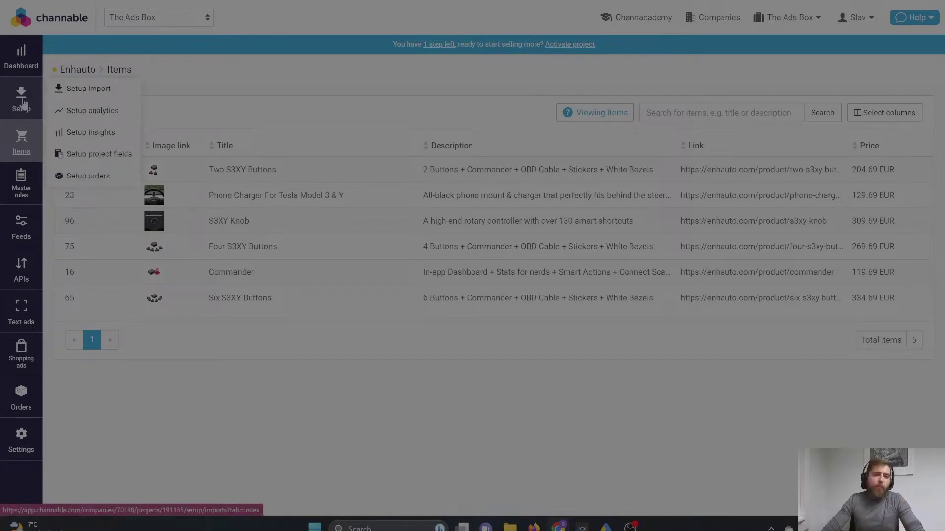
{"action": "left_click", "coordinate": [24, 101]}
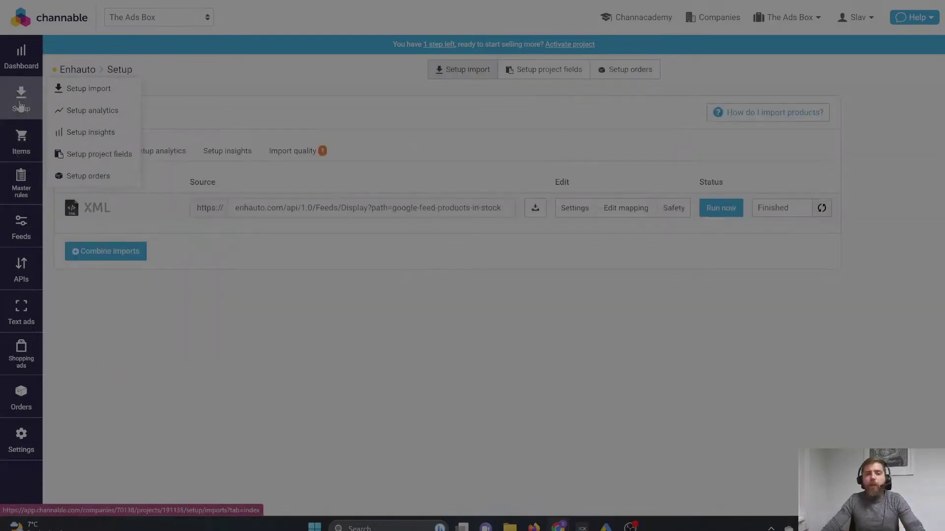
{"action": "left_click", "coordinate": [559, 74]}
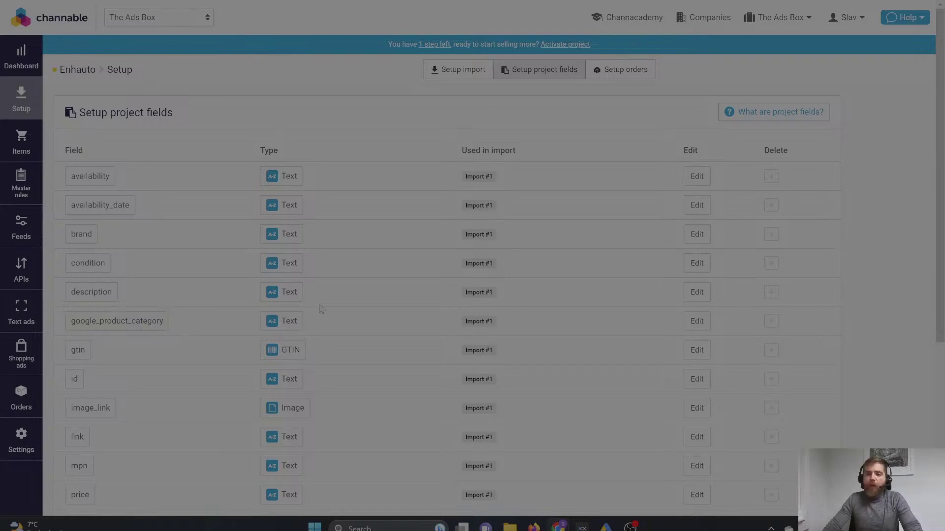
Look up Google's product taxonomy file taxonomy-with-ids.en-US.txt from a new browser tab
{"action": "key", "text": "ctrl+t"}
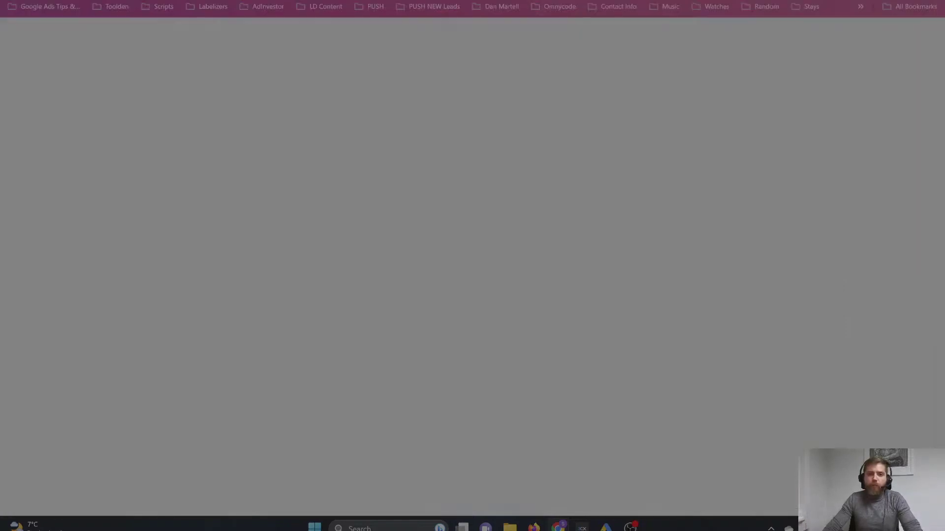
{"action": "type", "text": "taxonomy-with-ids.en-US.txt"}
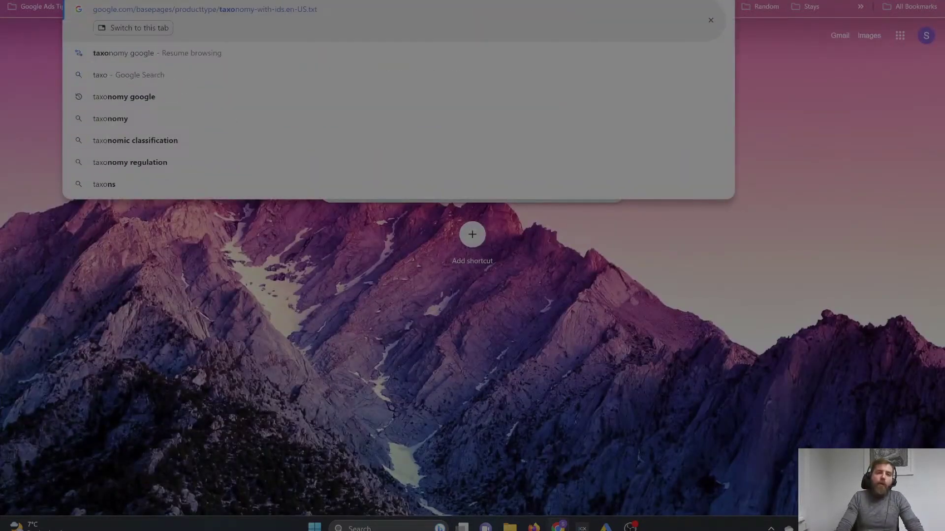
{"action": "key", "text": "Return"}
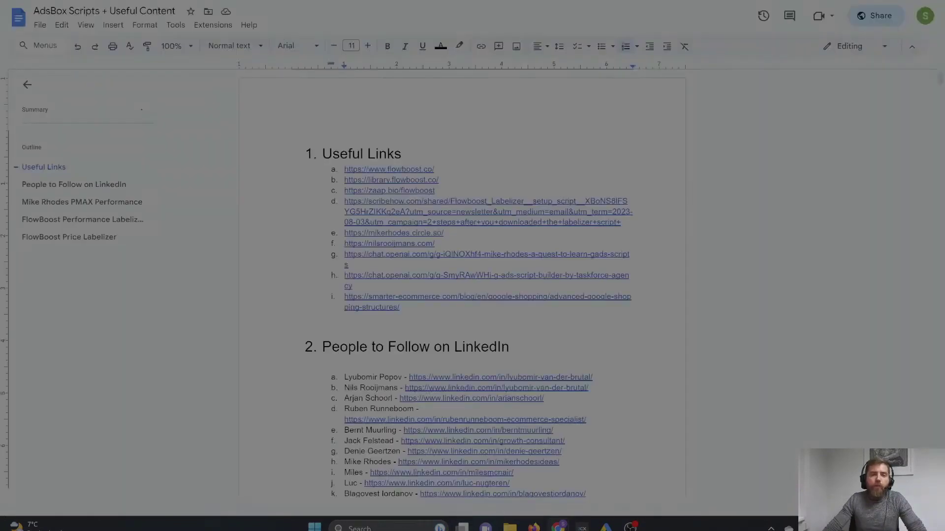
{"action": "key", "text": "Return"}
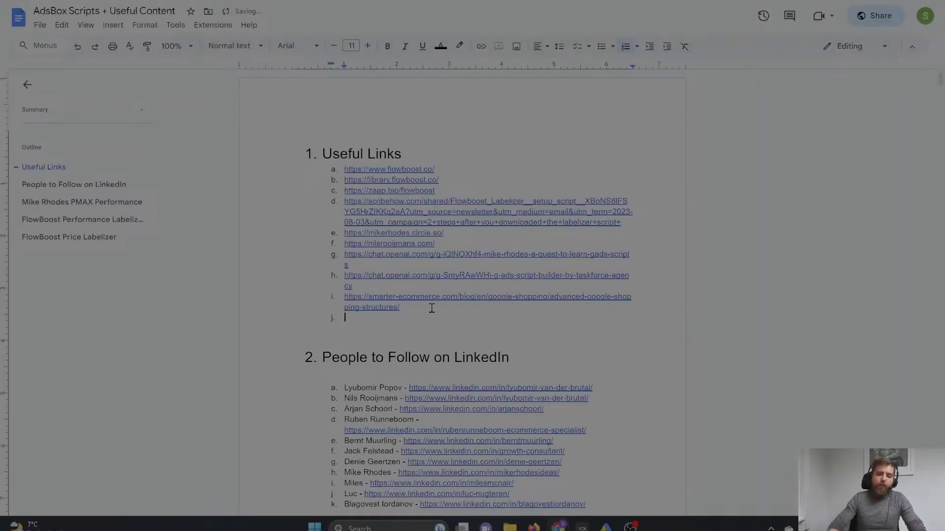
{"action": "type", "text": "https://www.google.com/basepages/producttype/taxonomy-with-ids.en-US.txt"}
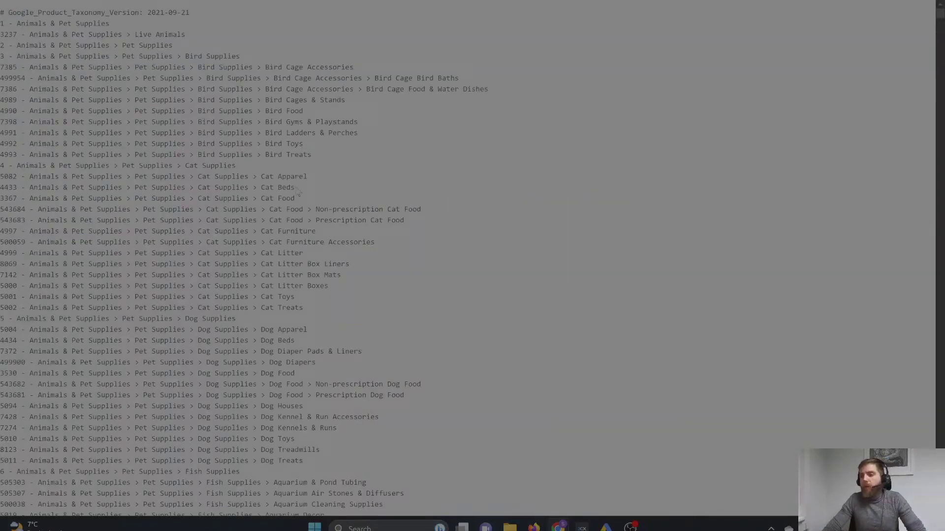
Browse Google's product taxonomy file from beginning to end and search it for perfume
{"action": "scroll", "coordinate": [295, 217], "scroll_direction": "down", "scroll_amount": 20}
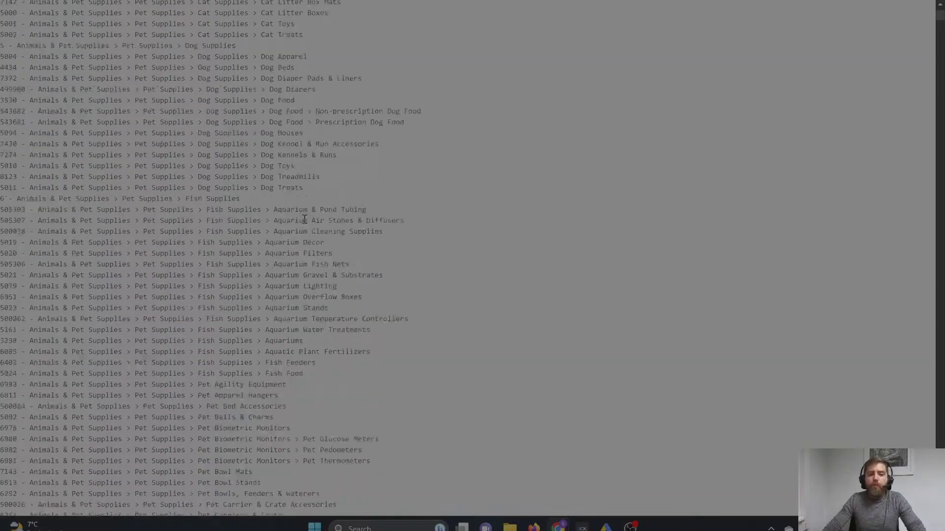
{"action": "scroll", "coordinate": [307, 222], "scroll_direction": "down", "scroll_amount": 20}
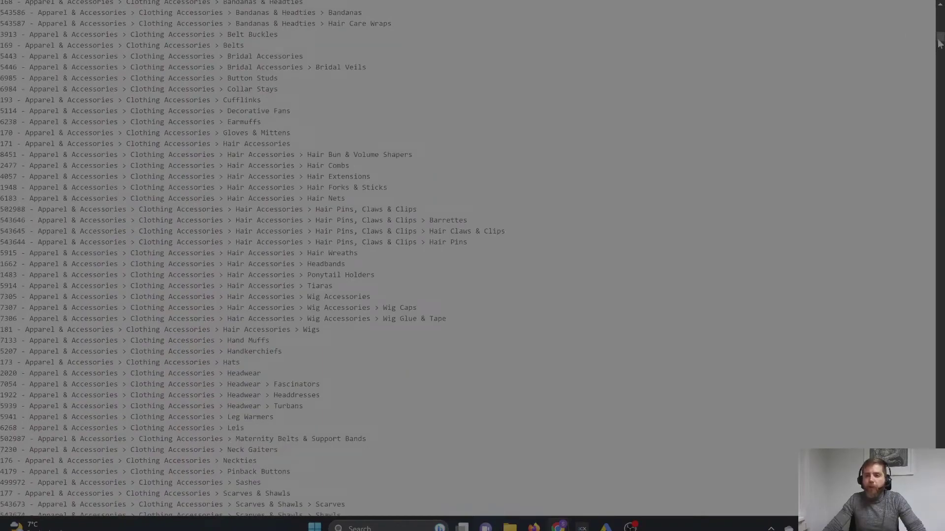
{"action": "left_click_drag", "start_coordinate": [940, 39], "coordinate": [862, 512]}
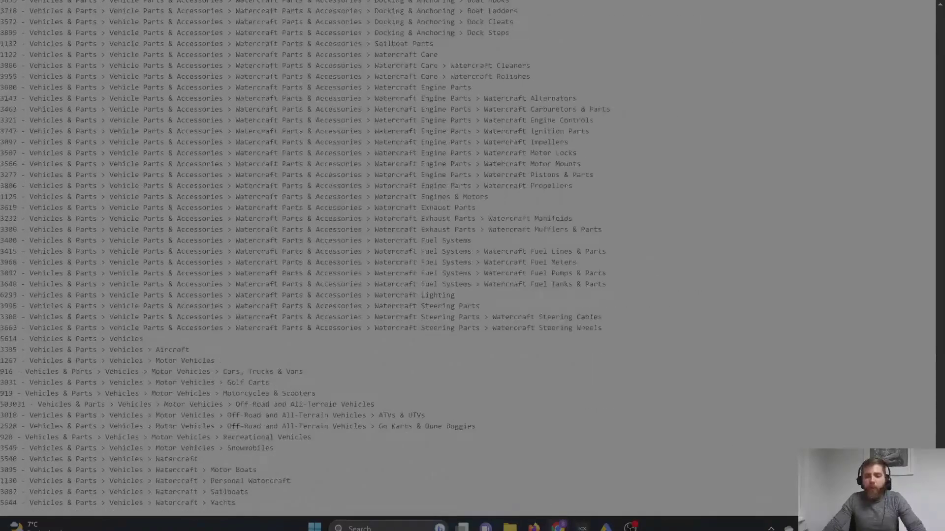
{"action": "left_click_drag", "start_coordinate": [939, 510], "coordinate": [940, 14]}
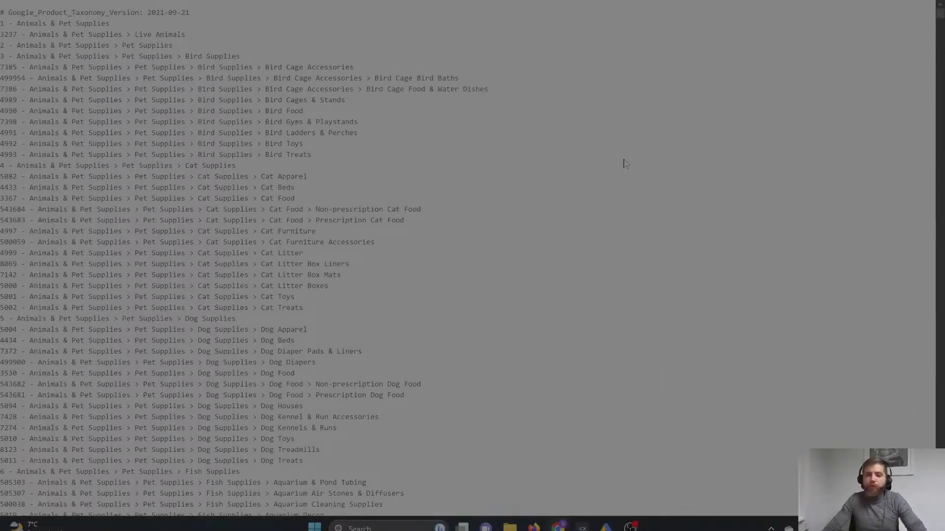
{"action": "key", "text": "ctrl+f"}
{"action": "type", "text": "perfu"}
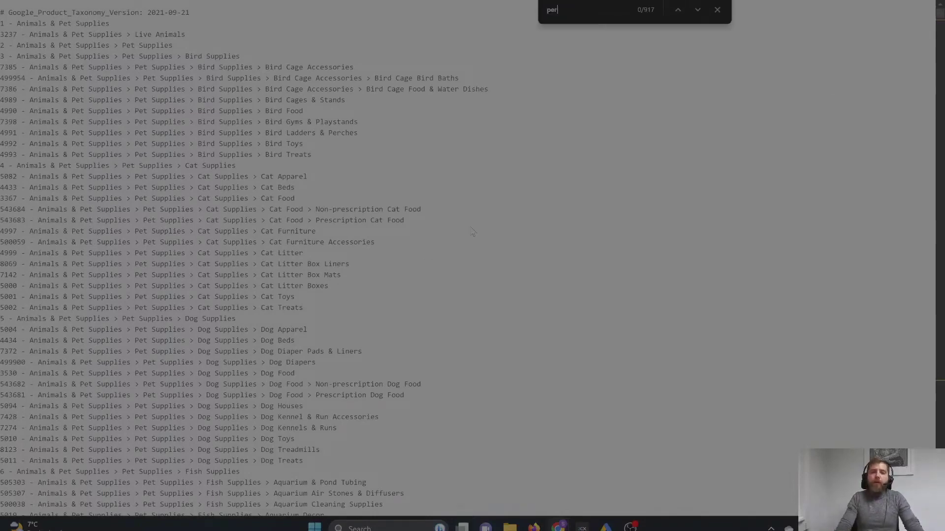
{"action": "type", "text": "me"}
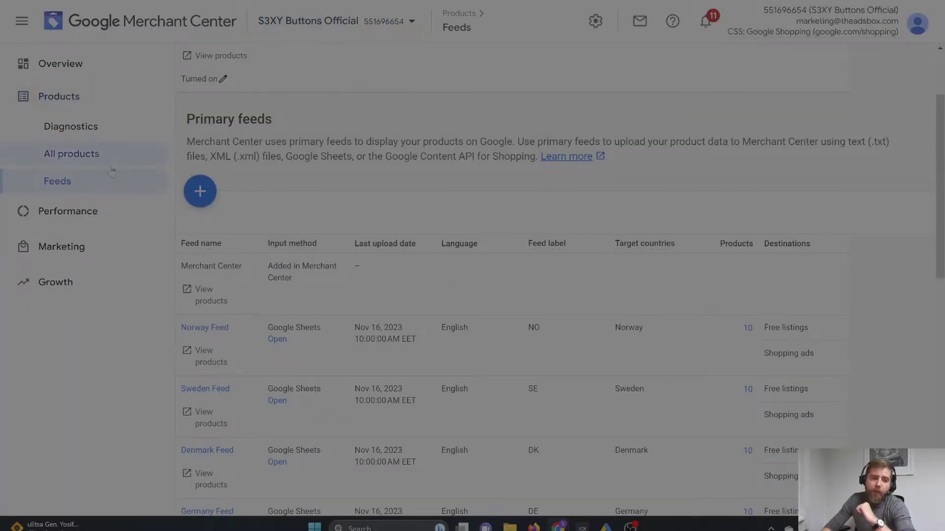
Start a new primary feed in Google Merchant Center and select the XML import's source URL in Channable's Enhauto import setup
{"action": "left_click", "coordinate": [200, 192]}
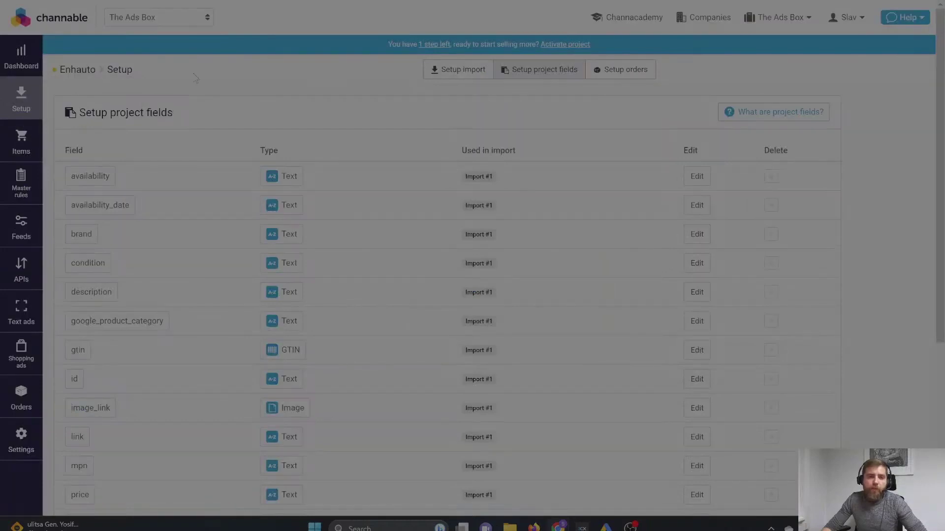
{"action": "left_click", "coordinate": [457, 69]}
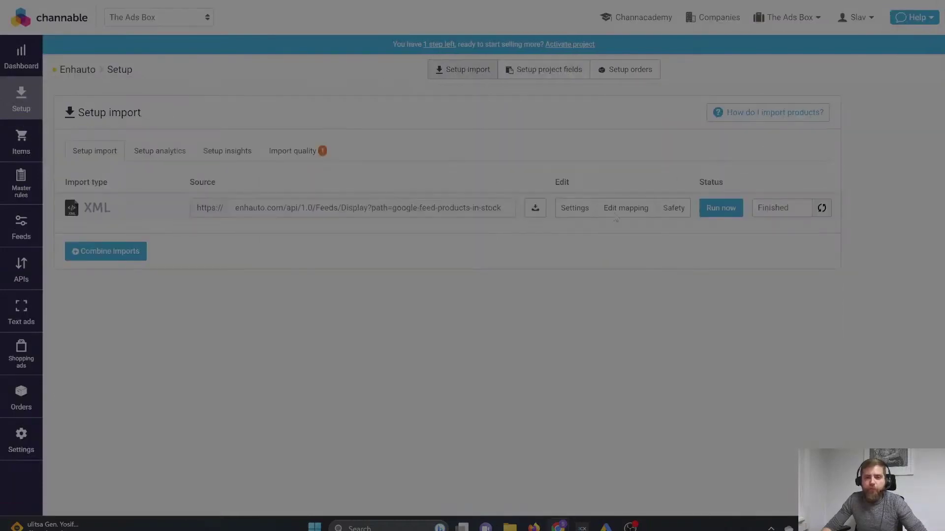
{"action": "triple_click", "coordinate": [358, 207]}
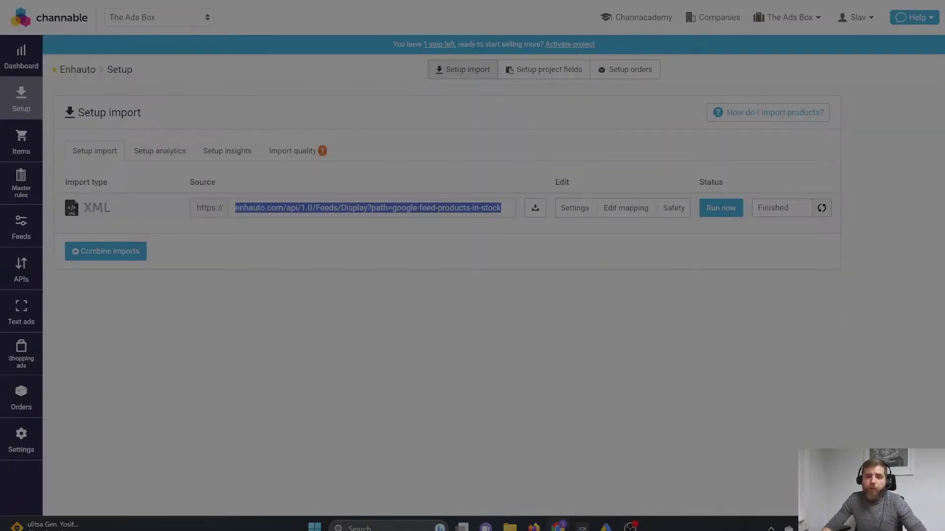
{"action": "key", "text": "alt+Tab"}
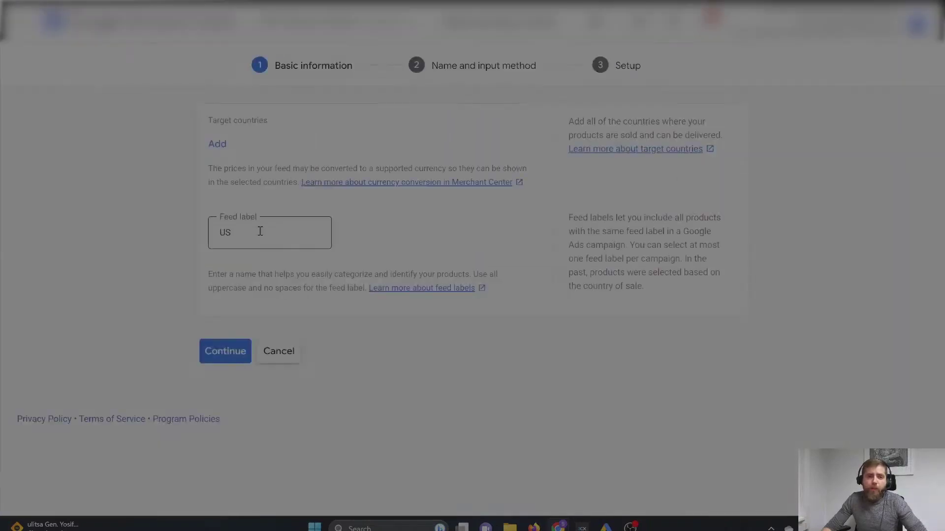
Add Germany as the target country of the new primary feed and save the country selection
{"action": "left_click", "coordinate": [222, 144]}
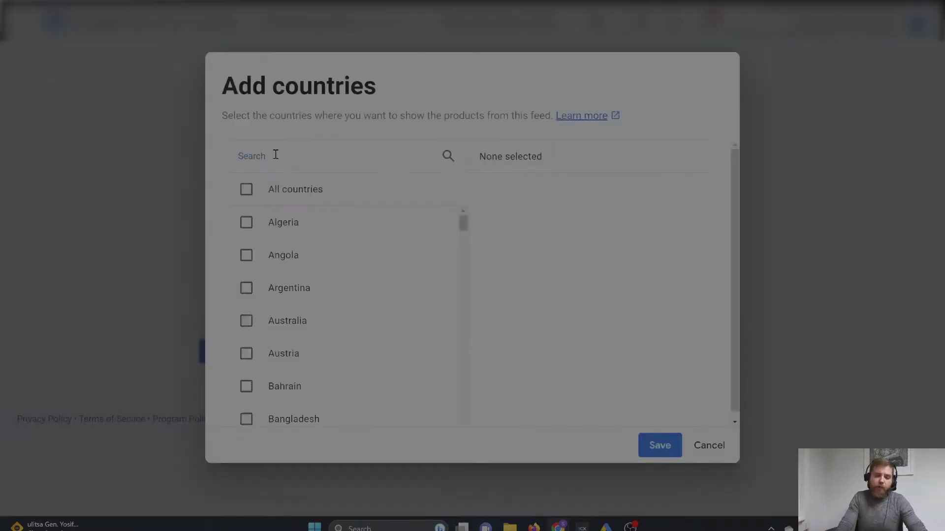
{"action": "type", "text": "bul"}
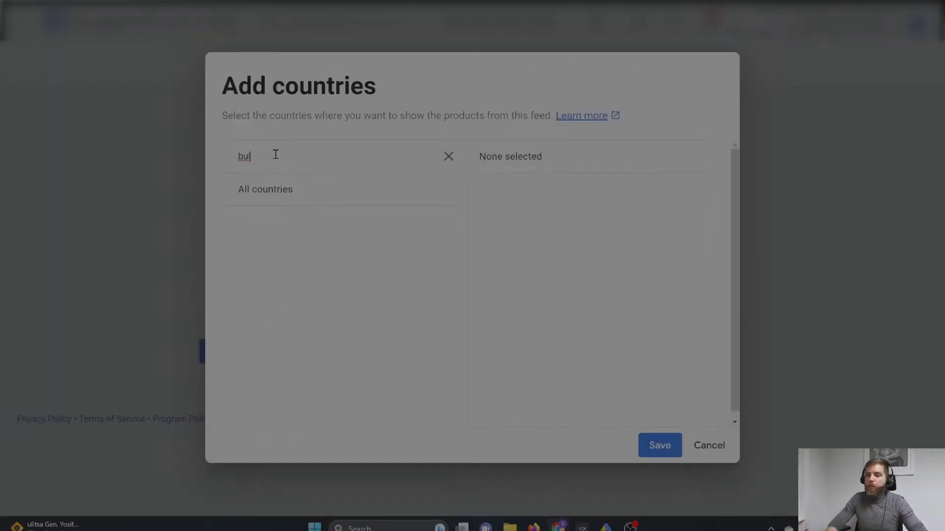
{"action": "key", "text": "BackSpace"}
{"action": "key", "text": "BackSpace"}
{"action": "key", "text": "BackSpace"}
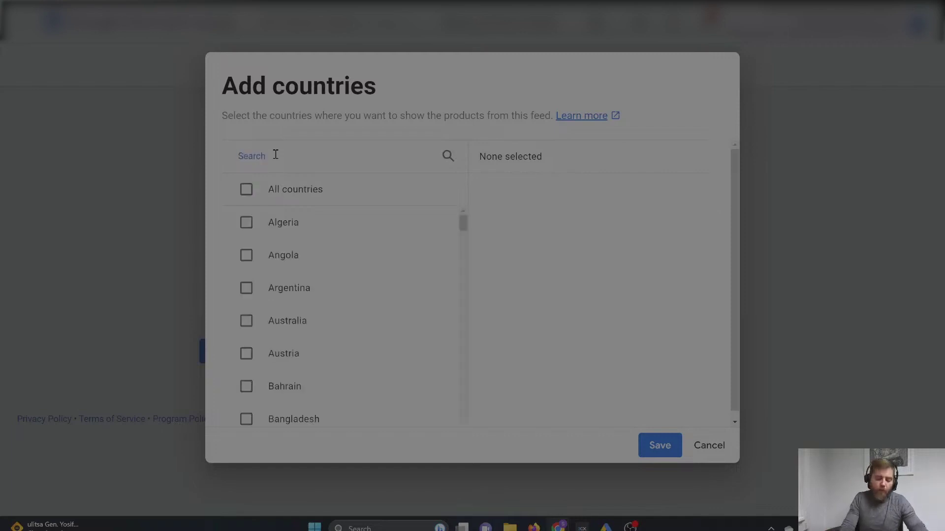
{"action": "type", "text": "uni"}
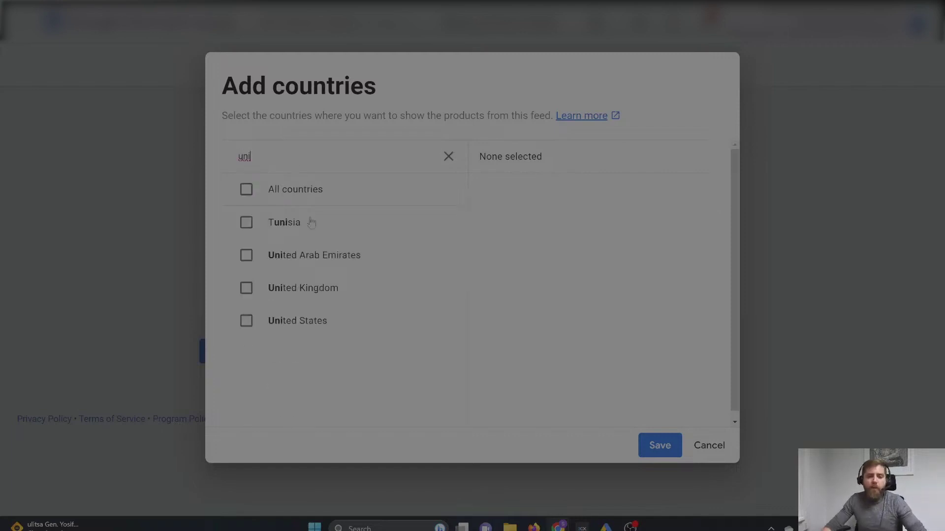
{"action": "double_click", "coordinate": [241, 157]}
{"action": "type", "text": "ger"}
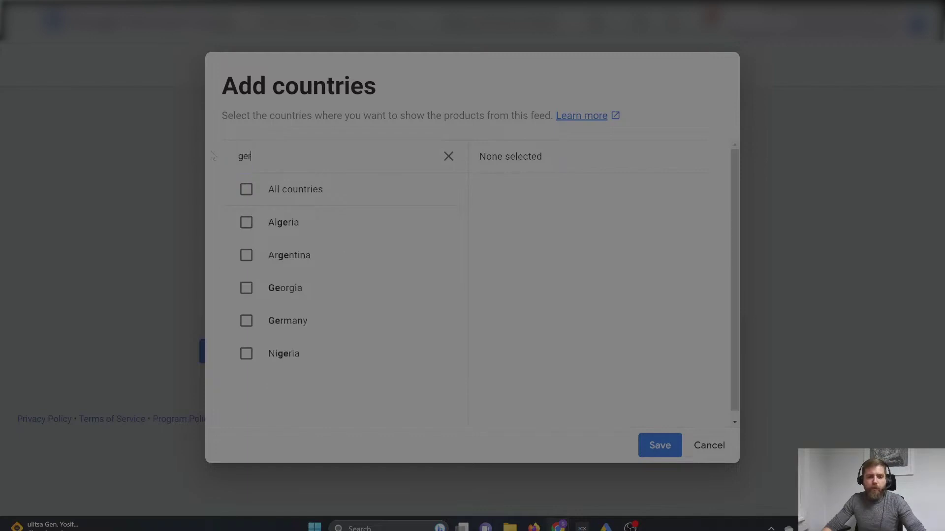
{"action": "left_click", "coordinate": [286, 261]}
{"action": "left_click", "coordinate": [641, 439]}
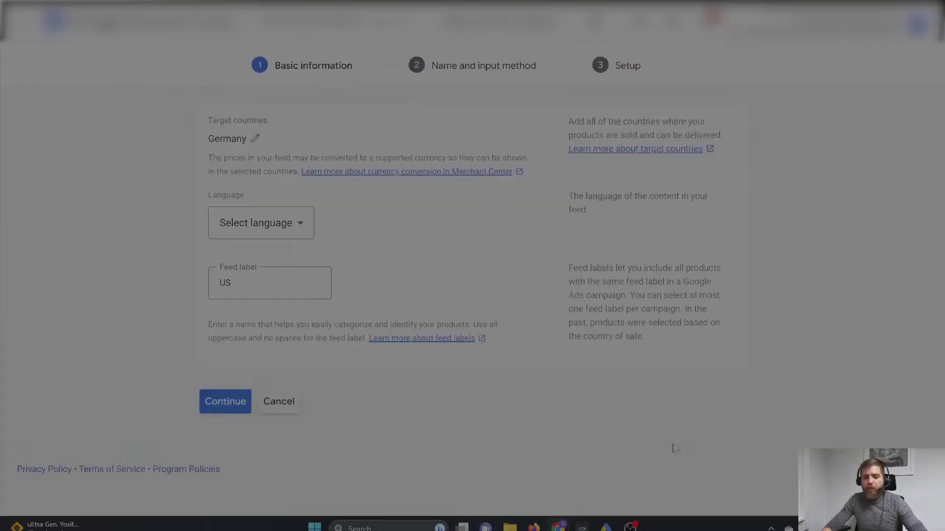
Set the feed label to DE and the language to German, keep both destinations selected, and continue to the name and input method
{"action": "left_click", "coordinate": [251, 296]}
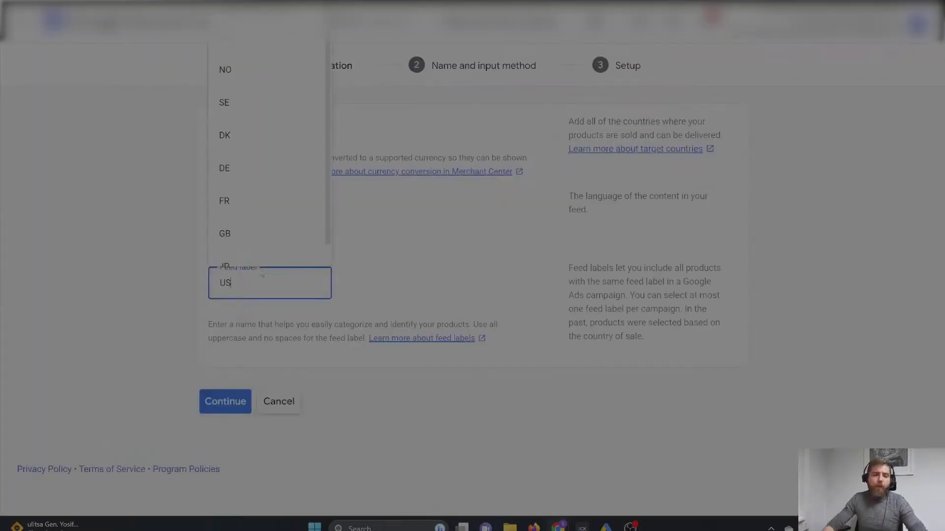
{"action": "left_click", "coordinate": [227, 170]}
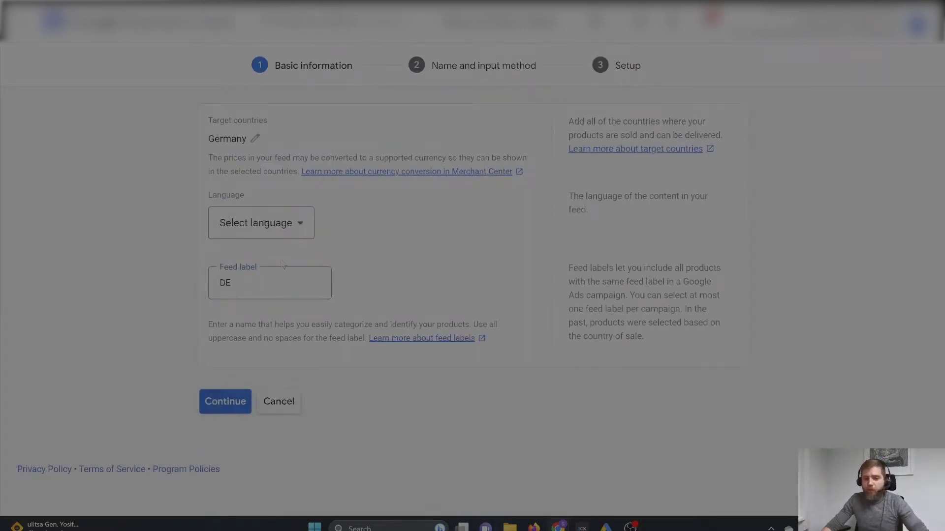
{"action": "left_click", "coordinate": [272, 224]}
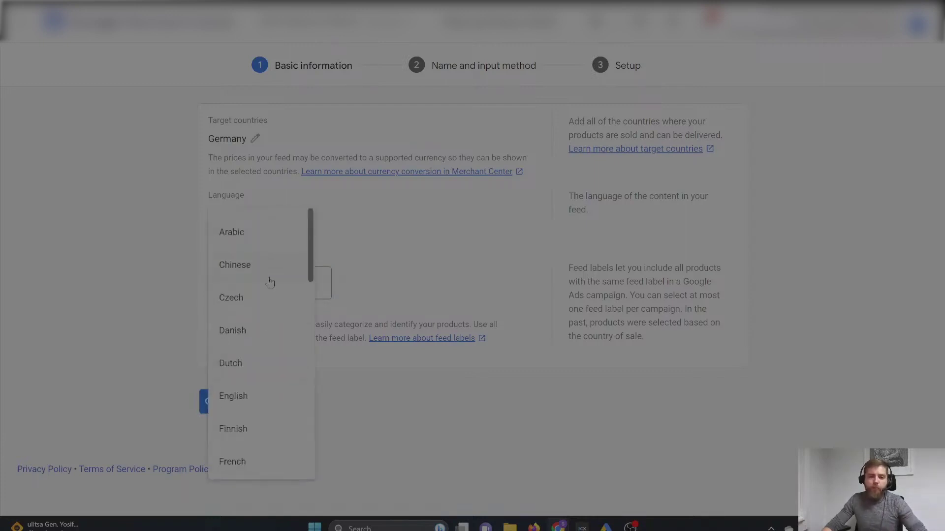
{"action": "scroll", "coordinate": [268, 279], "scroll_direction": "down", "scroll_amount": 1}
{"action": "left_click", "coordinate": [238, 437]}
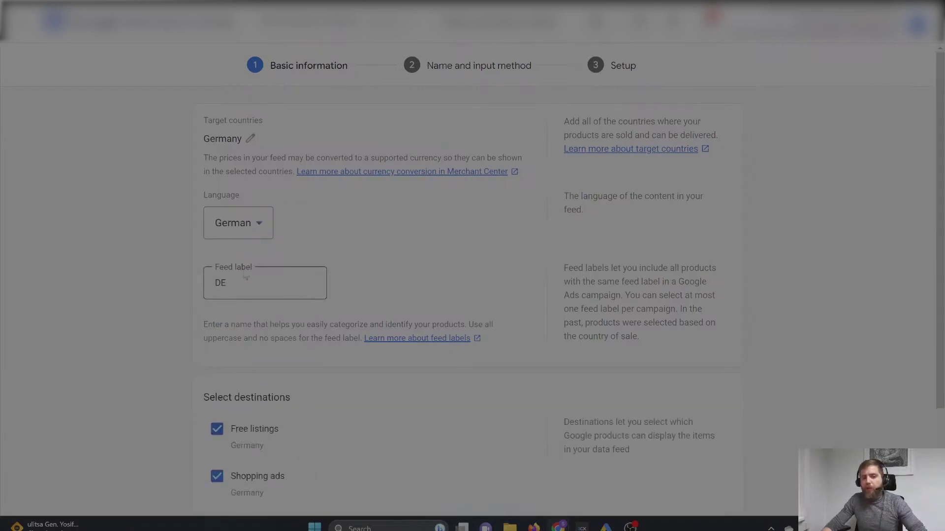
{"action": "scroll", "coordinate": [283, 273], "scroll_direction": "down", "scroll_amount": 2}
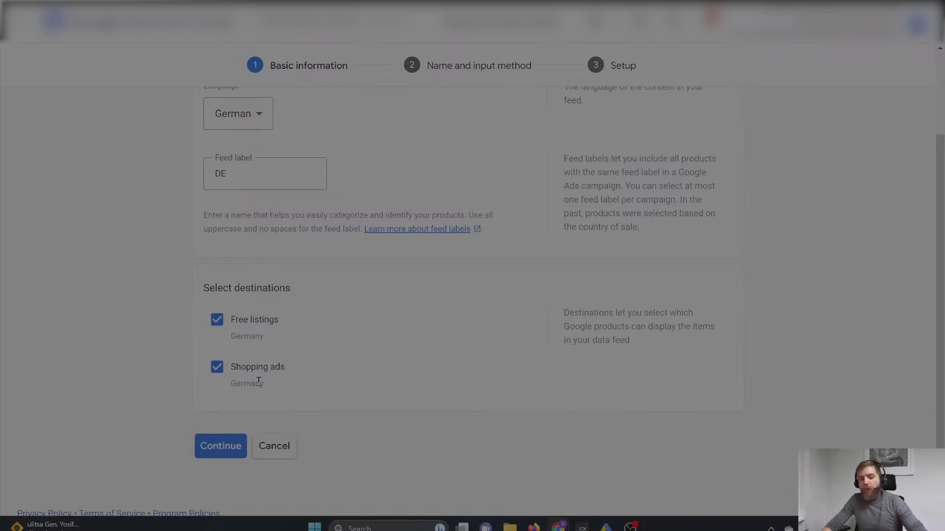
{"action": "left_click", "coordinate": [231, 445]}
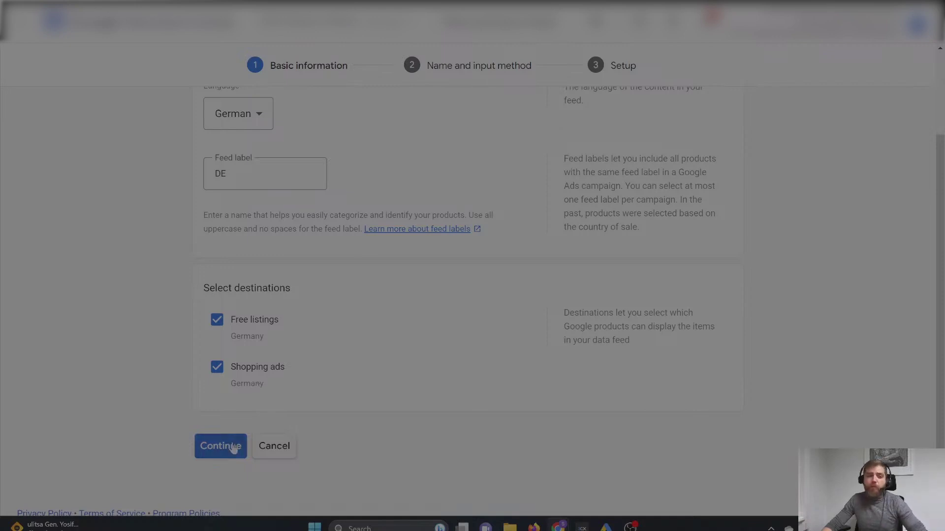
Name the new primary feed Primary
{"action": "scroll", "coordinate": [473, 275], "scroll_direction": "up", "scroll_amount": 2}
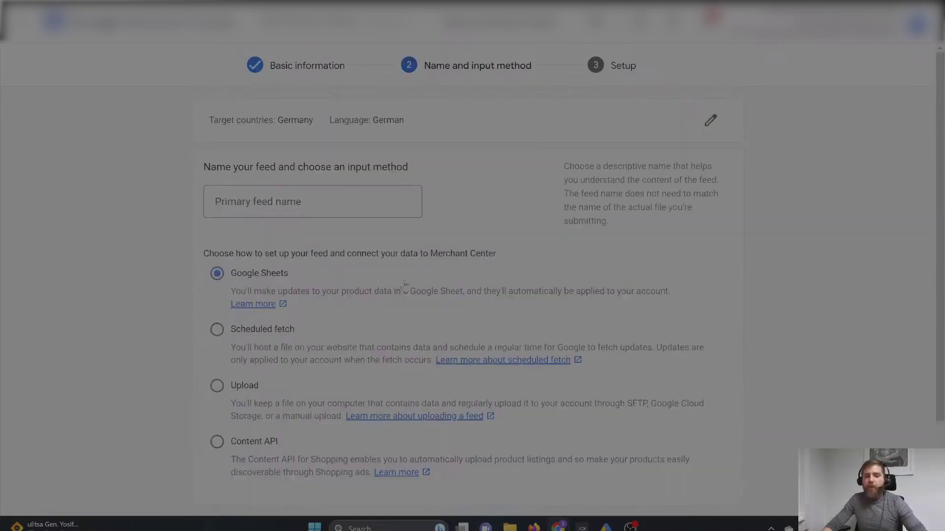
{"action": "left_click", "coordinate": [293, 202]}
{"action": "type", "text": "Primary"}
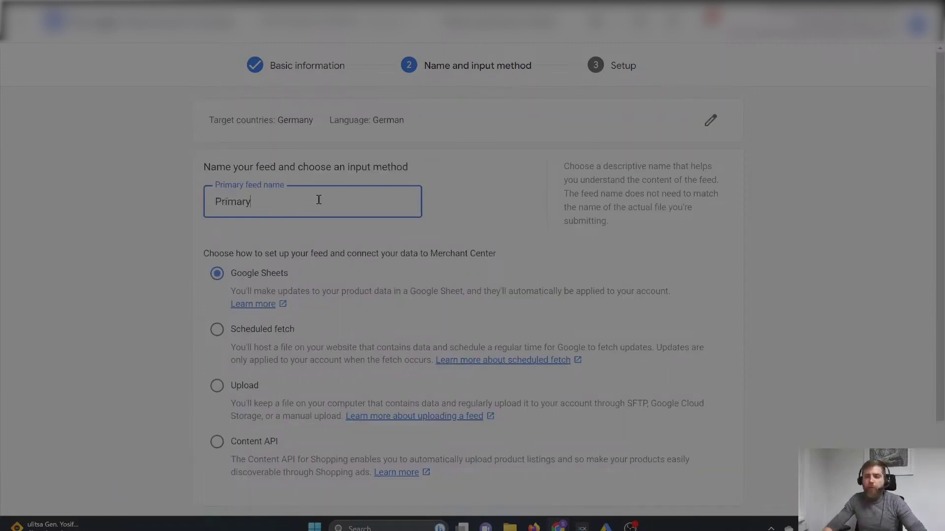
{"action": "key", "text": "ctrl+shift+a"}
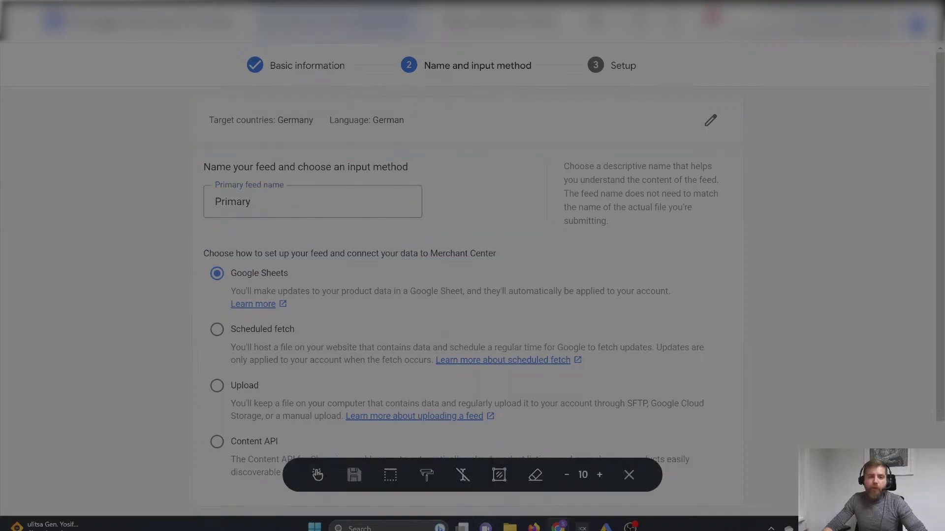
{"action": "left_click", "coordinate": [384, 22]}
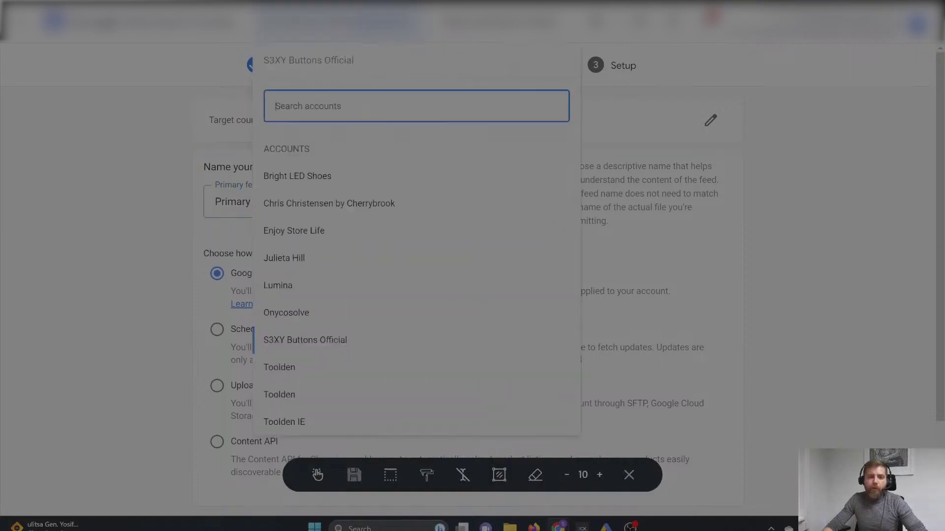
{"action": "left_click", "coordinate": [630, 474]}
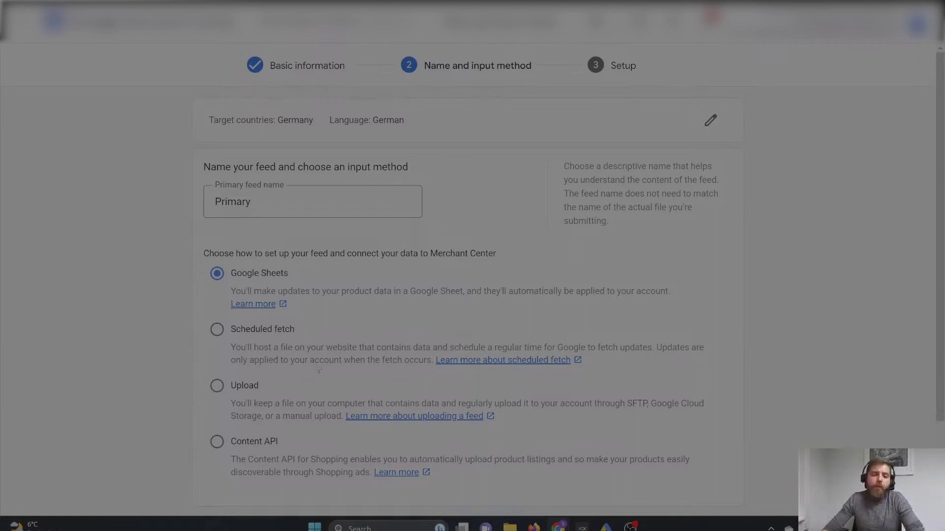
Choose Scheduled fetch as the feed's input method and continue to the fetch setup
{"action": "left_click", "coordinate": [238, 336]}
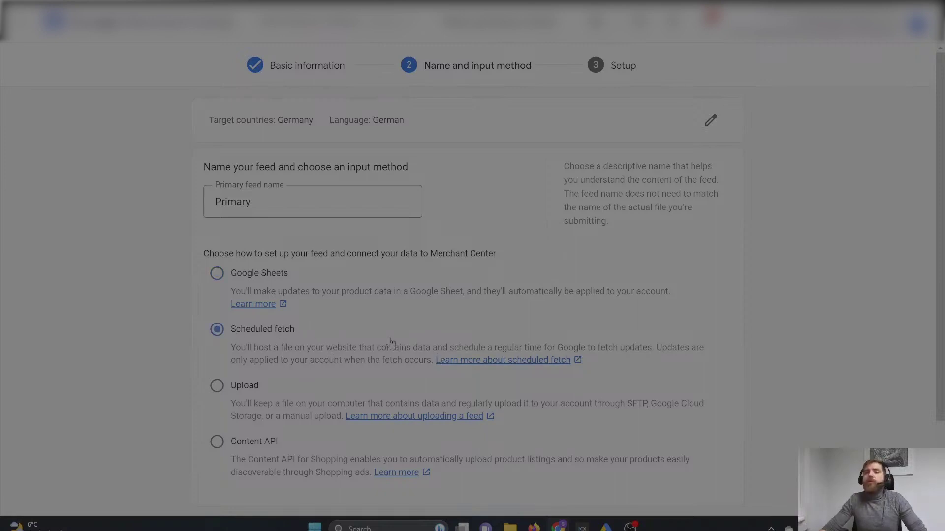
{"action": "scroll", "coordinate": [362, 367], "scroll_direction": "down", "scroll_amount": 1}
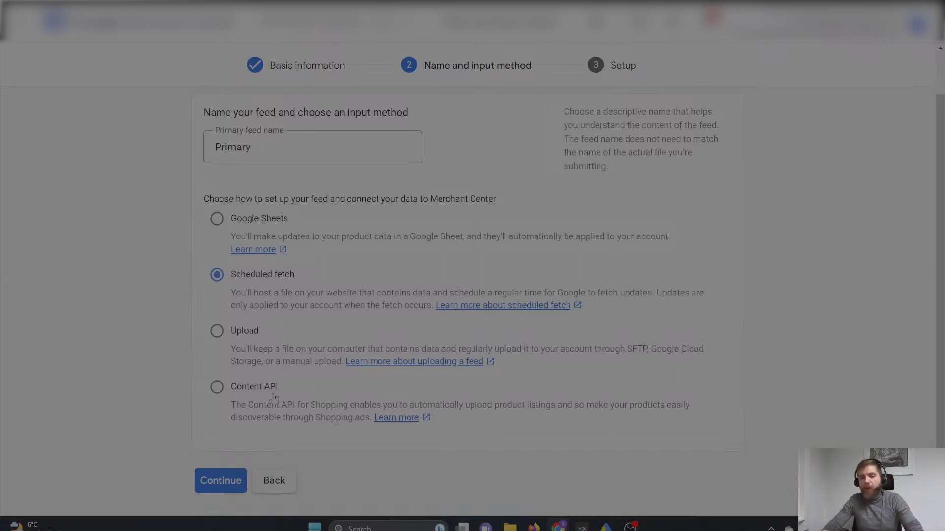
{"action": "left_click", "coordinate": [233, 484]}
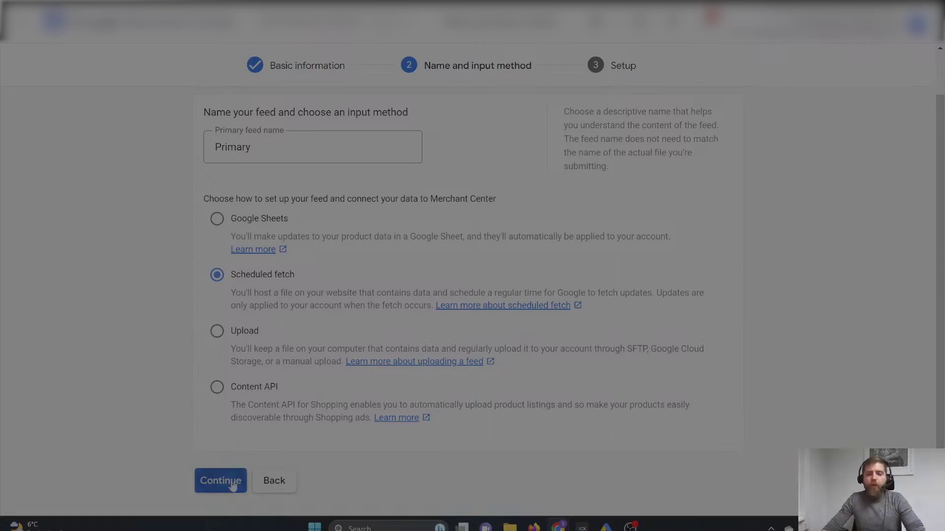
Enter Test Germany as the feed's file name in the fetch schedule setup
{"action": "left_click", "coordinate": [271, 158]}
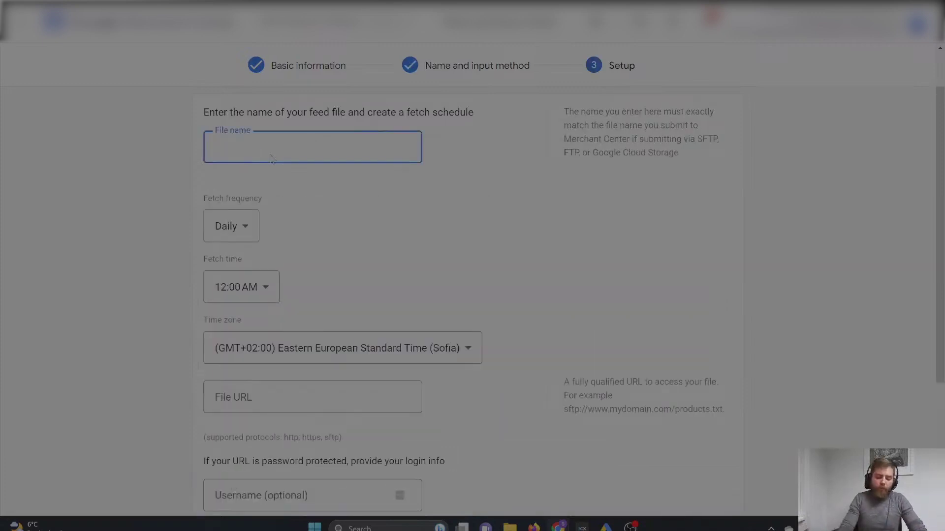
{"action": "type", "text": "Test Germany"}
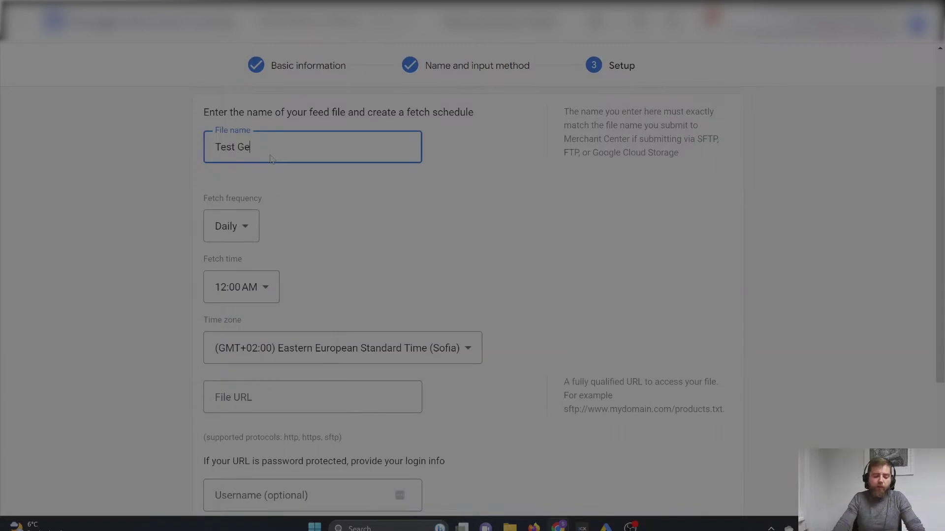
{"action": "left_click", "coordinate": [367, 250]}
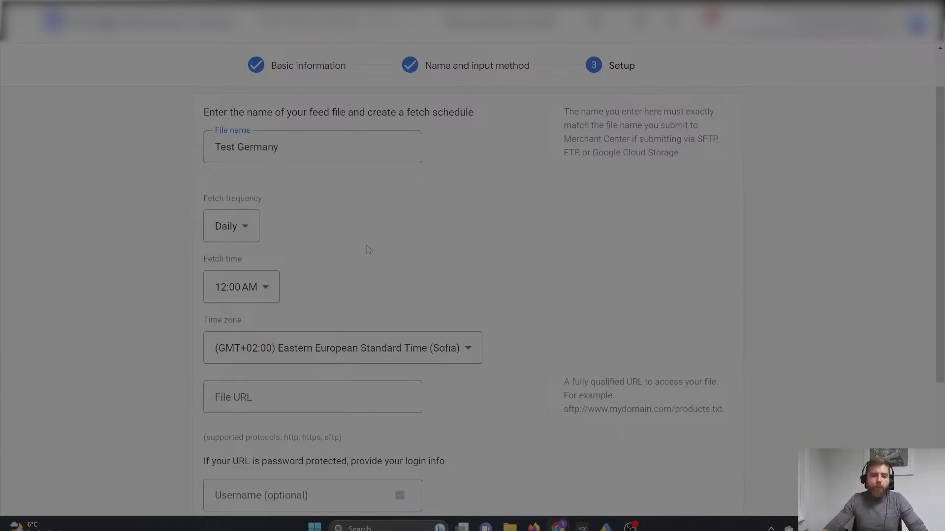
Paste the file URL ending in google-feed-products-in-stock into the fetch setup and try to create the feed
{"action": "scroll", "coordinate": [367, 250], "scroll_direction": "down", "scroll_amount": 1}
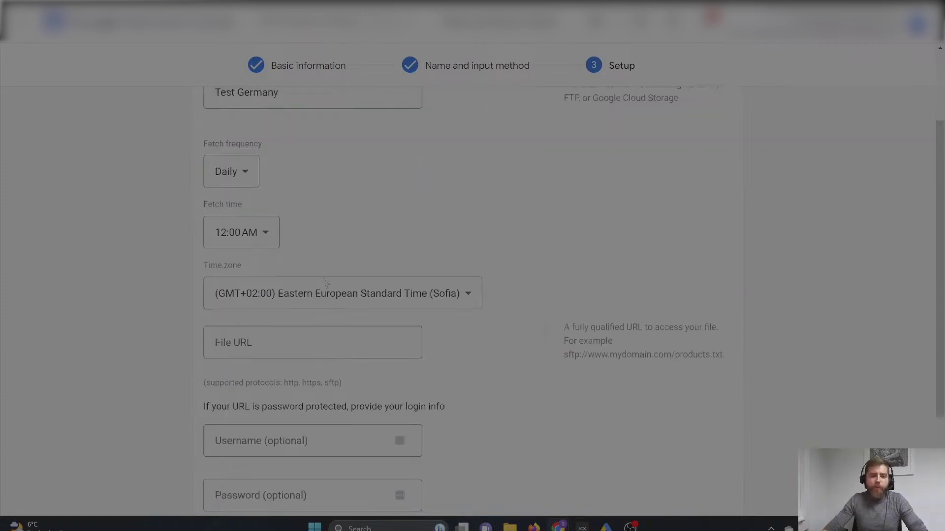
{"action": "left_click", "coordinate": [251, 343]}
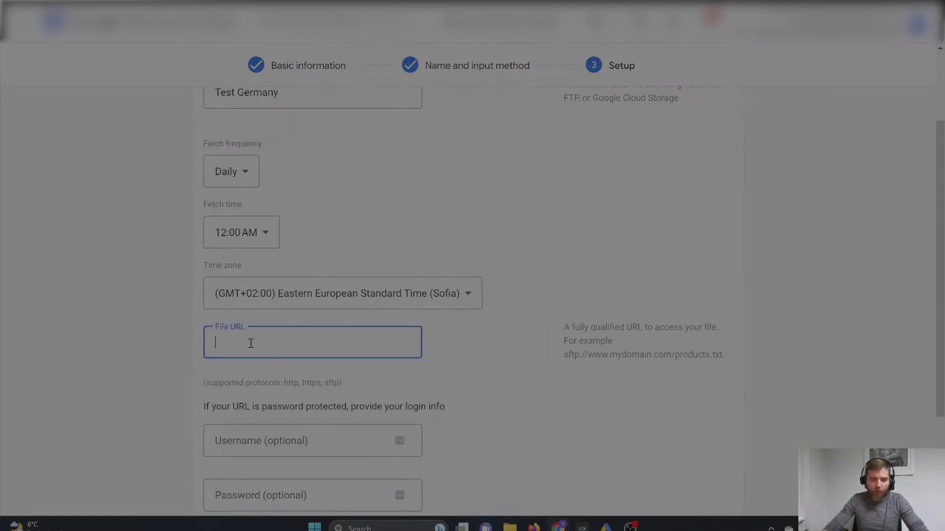
{"action": "key", "text": "ctrl+v"}
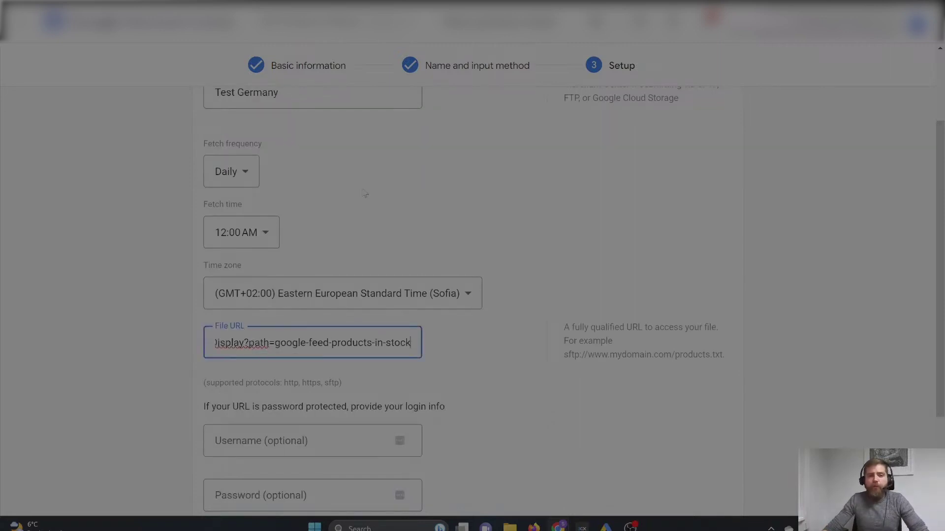
{"action": "scroll", "coordinate": [222, 146], "scroll_direction": "down", "scroll_amount": 1}
{"action": "scroll", "coordinate": [222, 146], "scroll_direction": "up", "scroll_amount": 2}
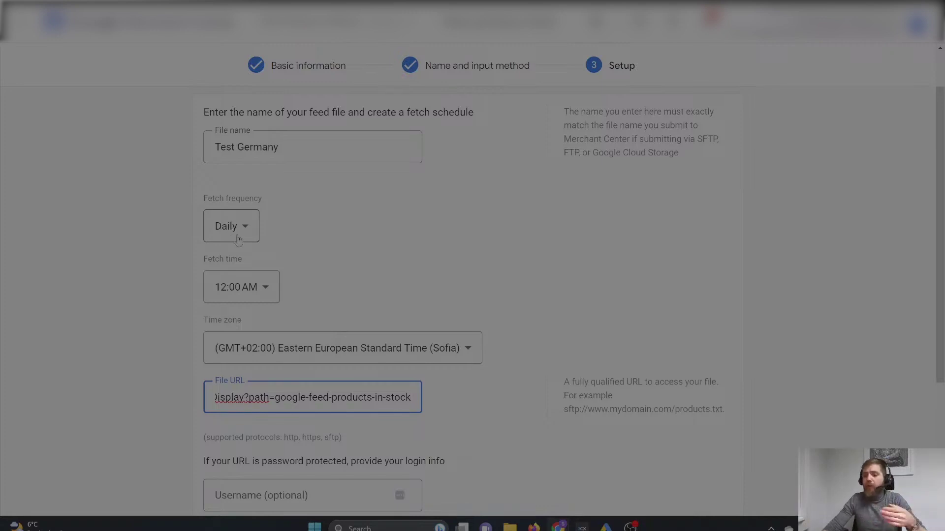
{"action": "scroll", "coordinate": [291, 235], "scroll_direction": "down", "scroll_amount": 2}
{"action": "scroll", "coordinate": [275, 415], "scroll_direction": "down", "scroll_amount": 1}
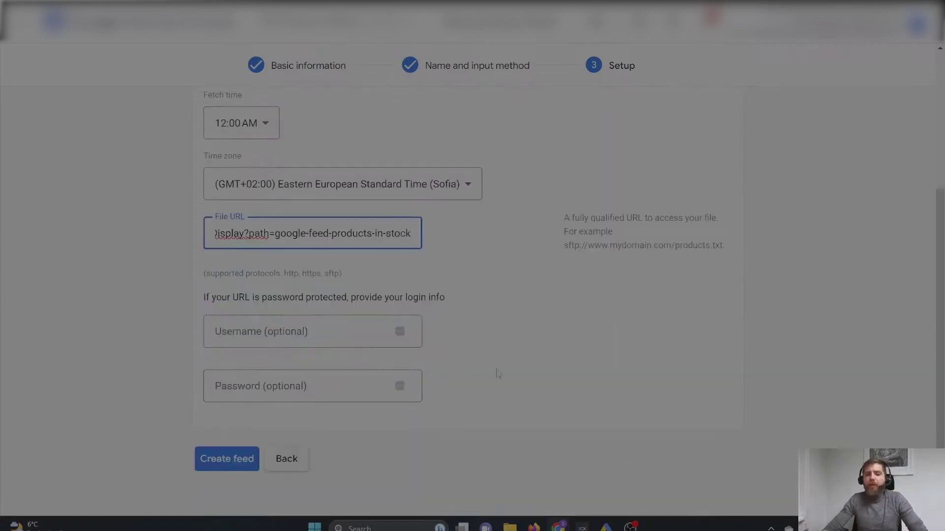
{"action": "left_click", "coordinate": [228, 457]}
Try to correct the file URL by adding https in front of enhauto.com
{"action": "left_click", "coordinate": [260, 233]}
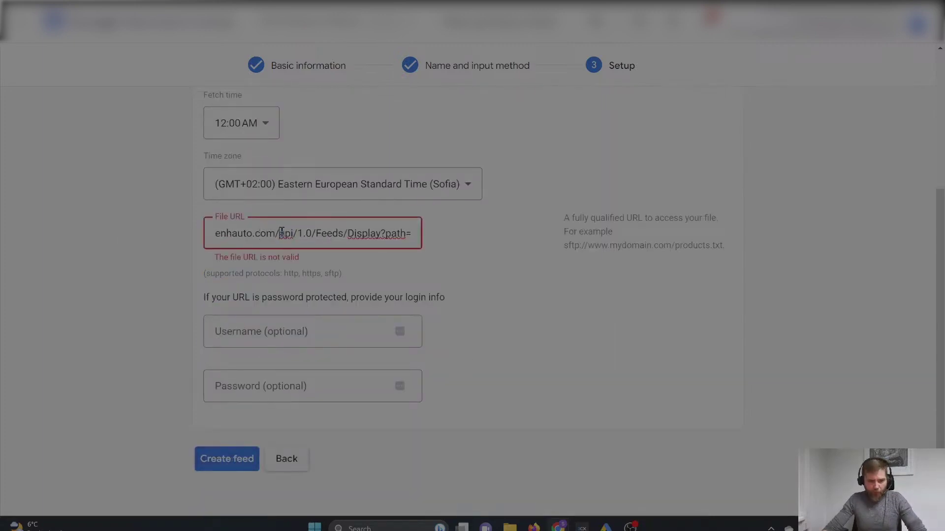
{"action": "key", "text": "ctrl+a"}
{"action": "key", "text": "End"}
{"action": "left_click_drag", "start_coordinate": [301, 233], "coordinate": [4, 218]}
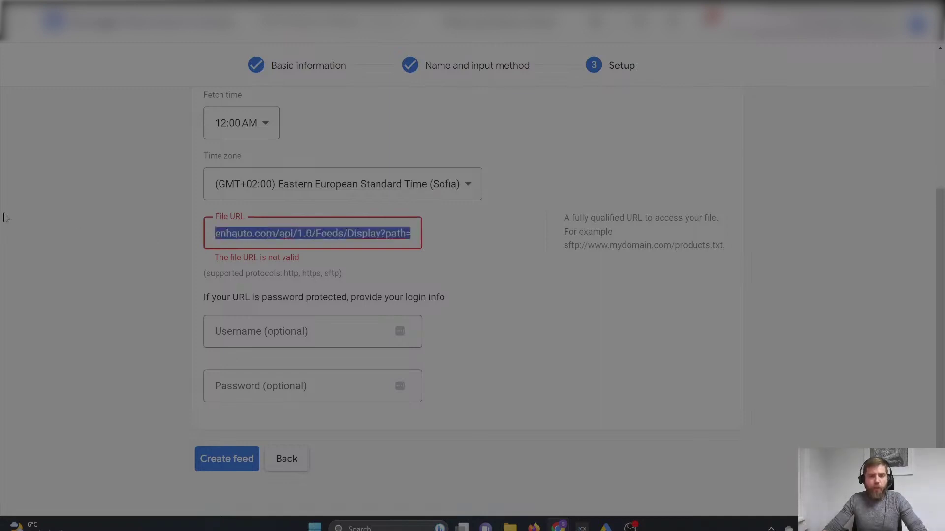
{"action": "left_click", "coordinate": [217, 234]}
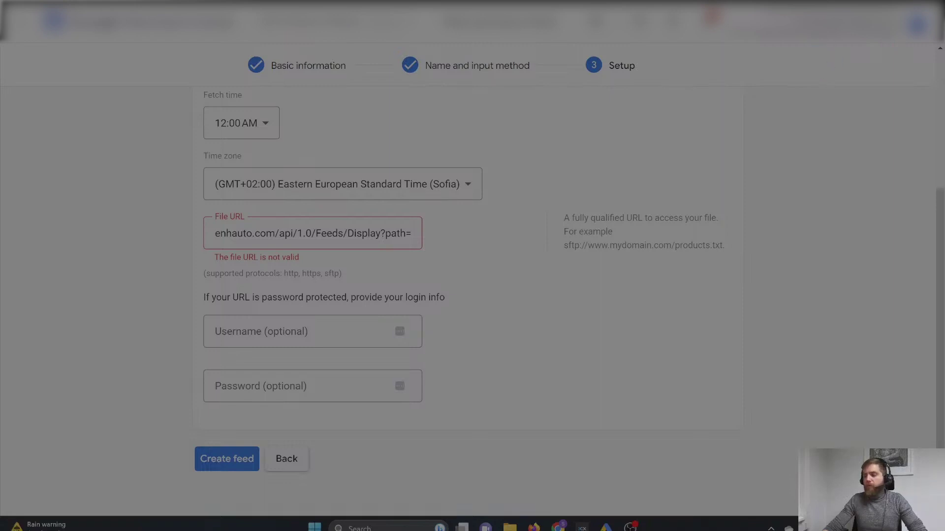
{"action": "left_click", "coordinate": [217, 235]}
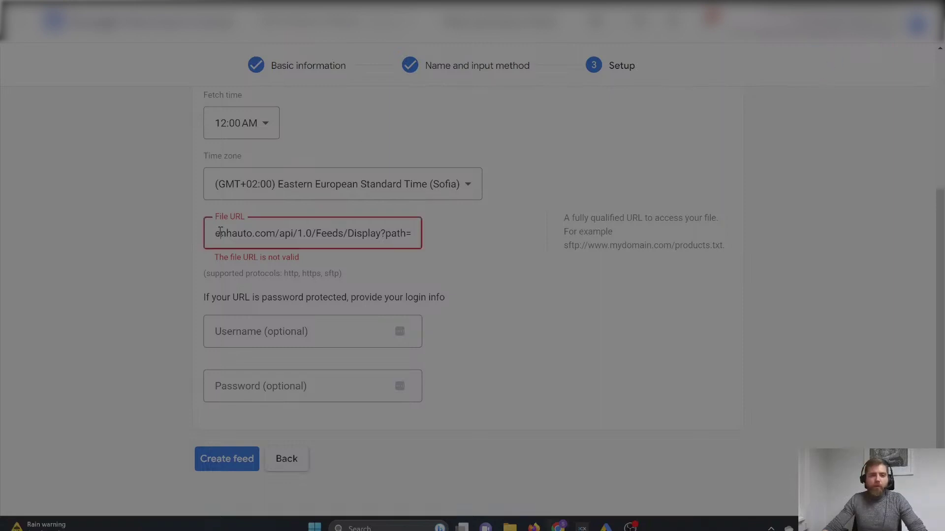
{"action": "type", "text": "htt"}
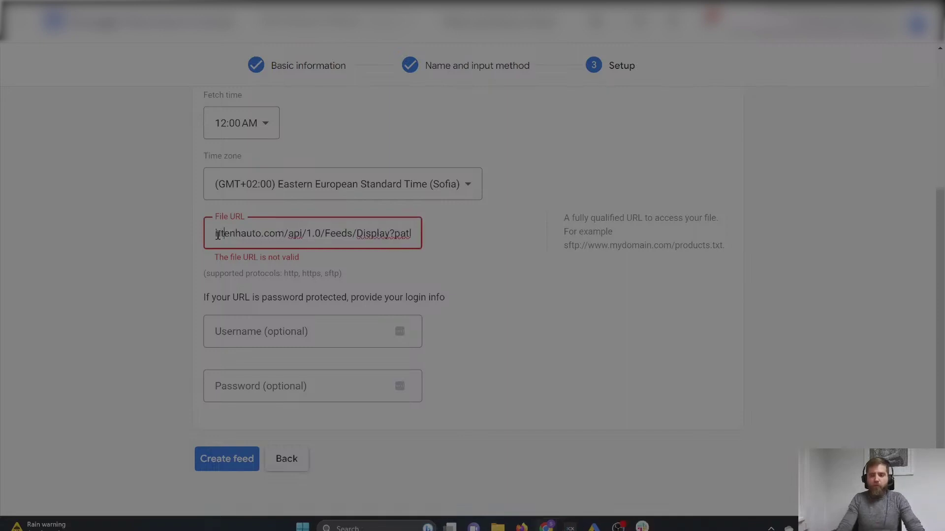
{"action": "type", "text": "ps"}
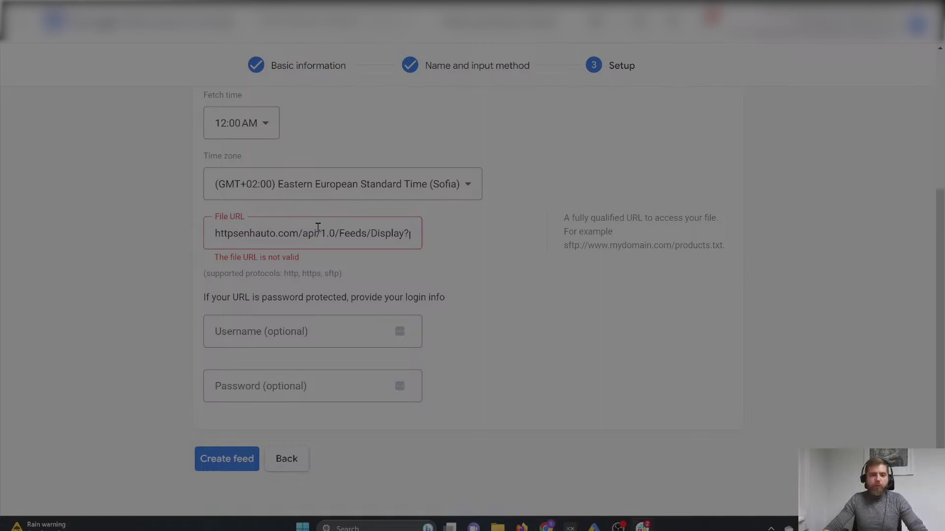
Replace the whole file URL with the copied feed address to create the Primary feed, and request an immediate fetch
{"action": "left_click", "coordinate": [412, 227]}
{"action": "key", "text": "ctrl+a"}
{"action": "key", "text": "ctrl+v"}
{"action": "left_click", "coordinate": [225, 458]}
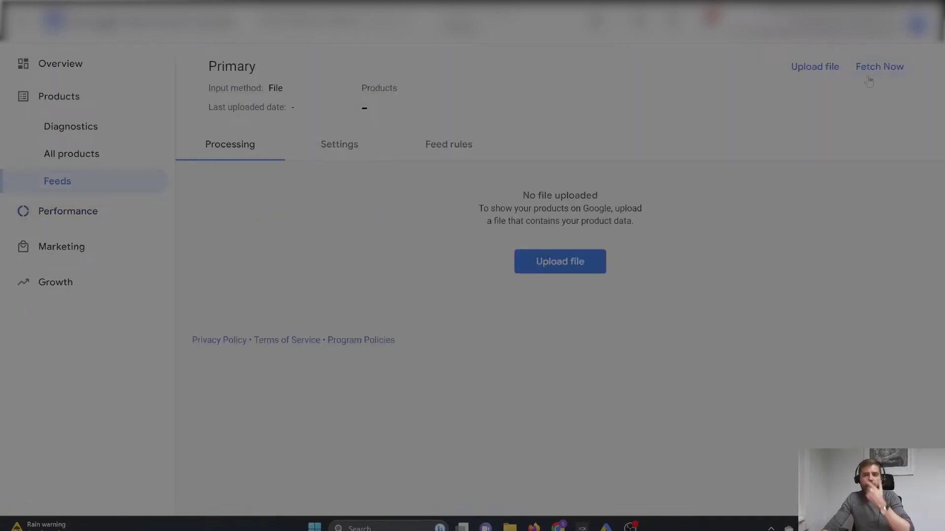
{"action": "left_click", "coordinate": [871, 67]}
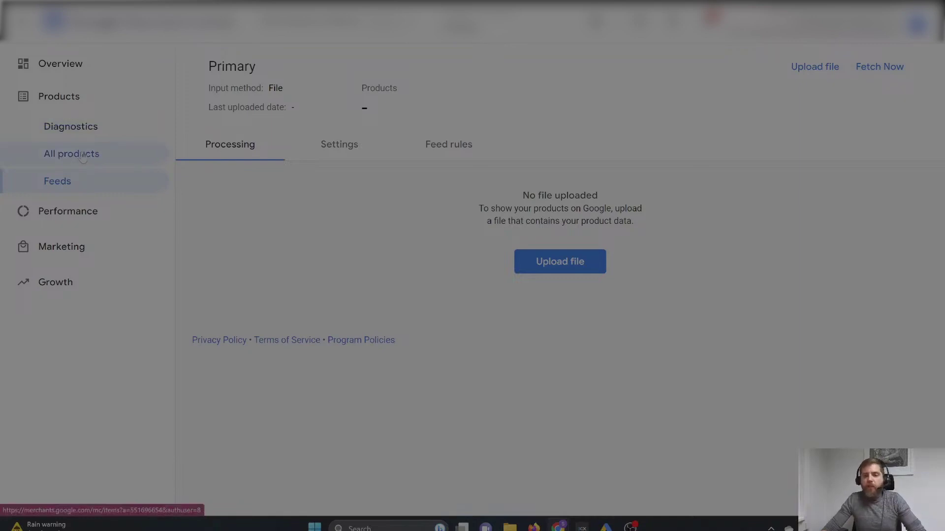
Examine the item status, regional attributes preview and final attributes of the Four S3XY Buttons product from the all-products list
{"action": "left_click", "coordinate": [83, 156]}
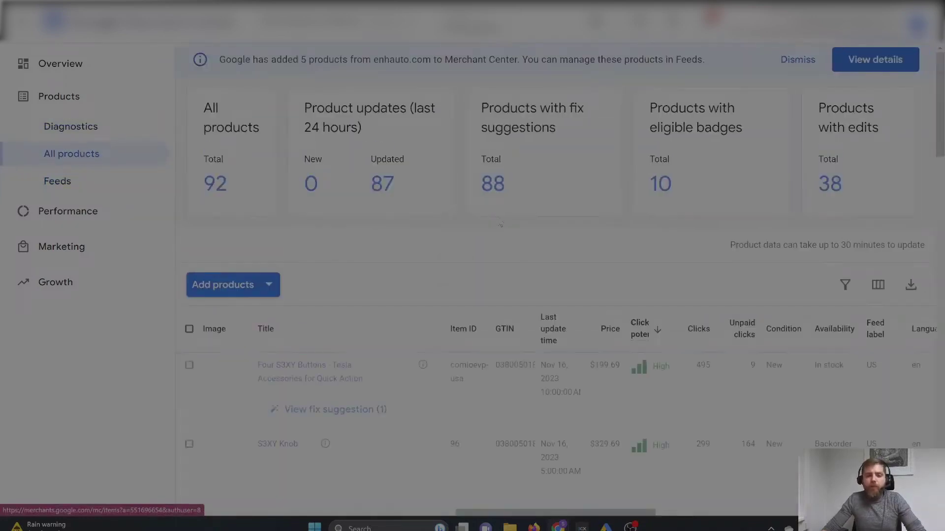
{"action": "scroll", "coordinate": [500, 222], "scroll_direction": "down", "scroll_amount": 1}
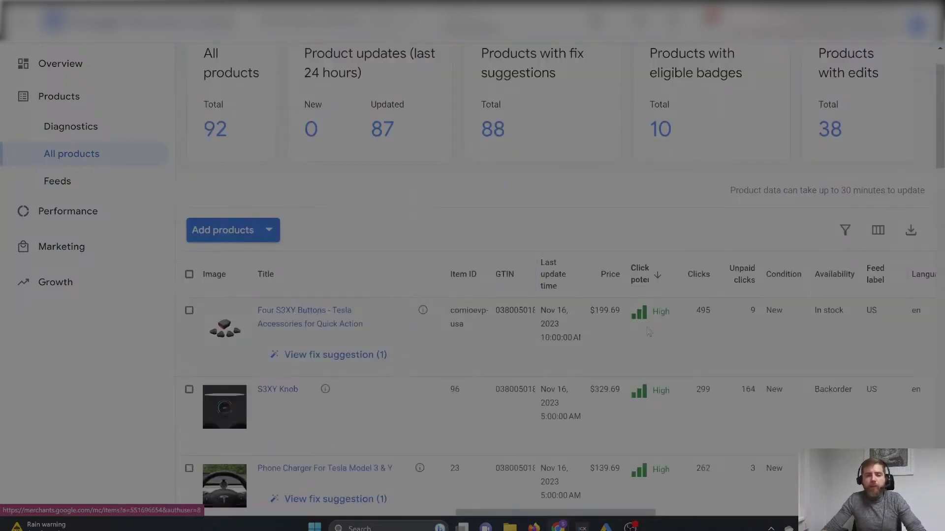
{"action": "scroll", "coordinate": [580, 375], "scroll_direction": "up", "scroll_amount": 1}
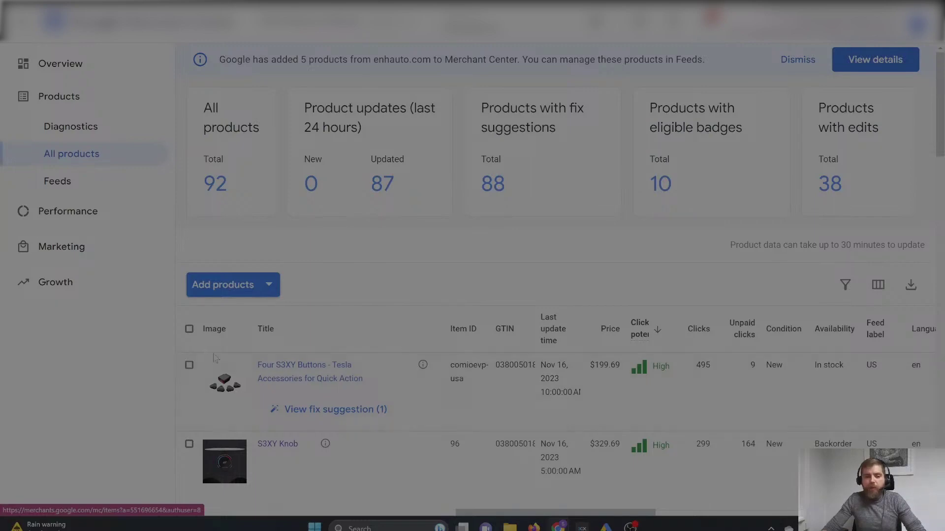
{"action": "left_click", "coordinate": [286, 365]}
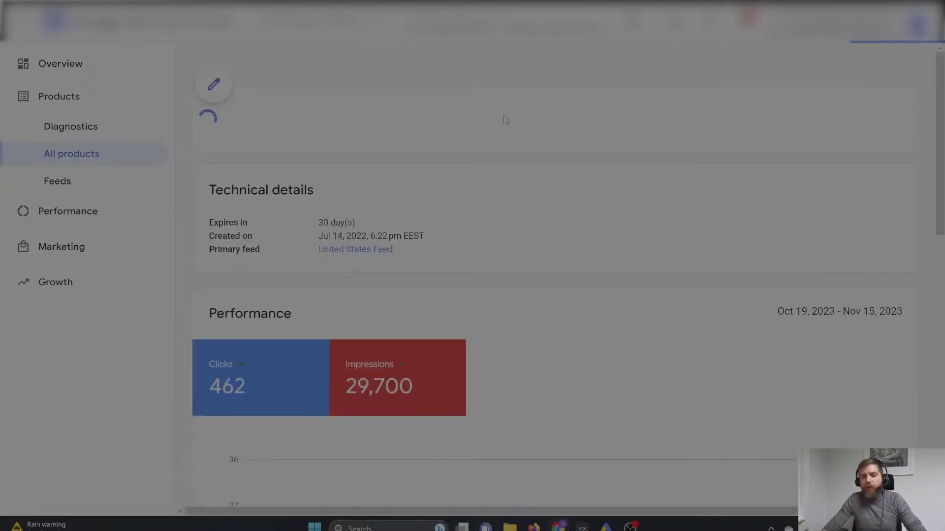
{"action": "scroll", "coordinate": [541, 263], "scroll_direction": "down", "scroll_amount": 10}
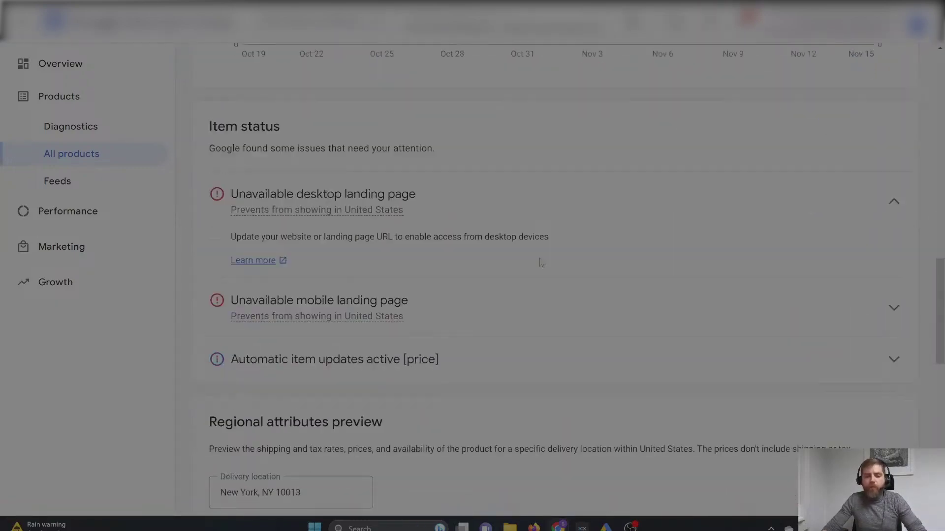
{"action": "scroll", "coordinate": [541, 263], "scroll_direction": "up", "scroll_amount": 3}
{"action": "scroll", "coordinate": [492, 246], "scroll_direction": "down", "scroll_amount": 16}
{"action": "scroll", "coordinate": [404, 204], "scroll_direction": "up", "scroll_amount": 7}
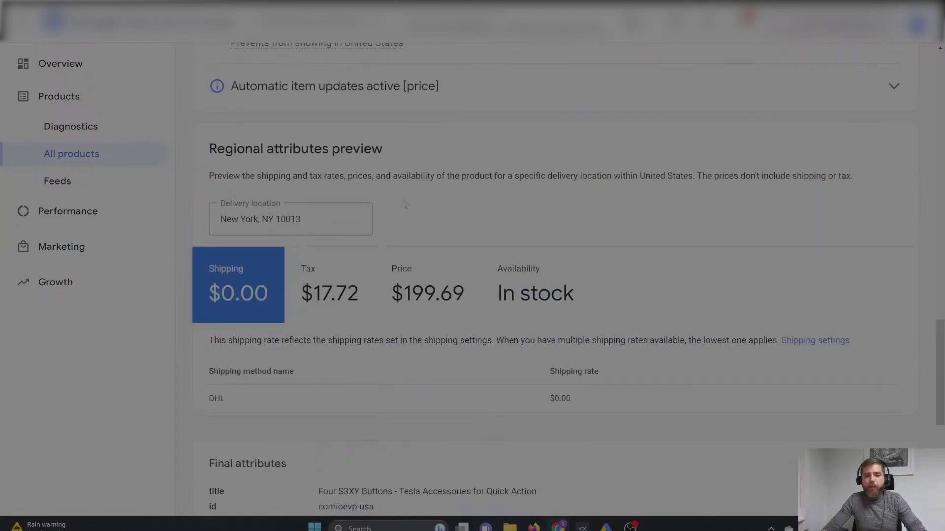
{"action": "scroll", "coordinate": [404, 204], "scroll_direction": "up", "scroll_amount": 12}
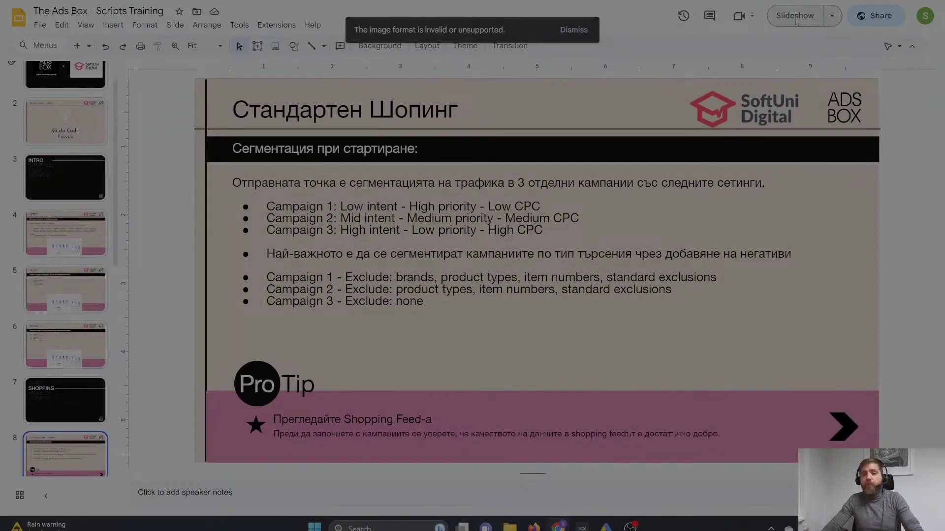
Present the Стандартен Шопинг campaign segmentation slide full screen
{"action": "left_click", "coordinate": [795, 16]}
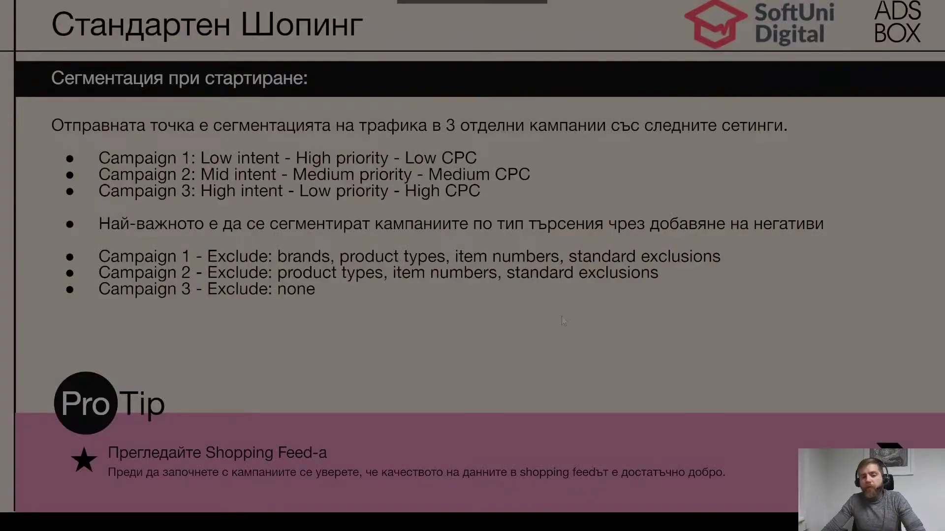
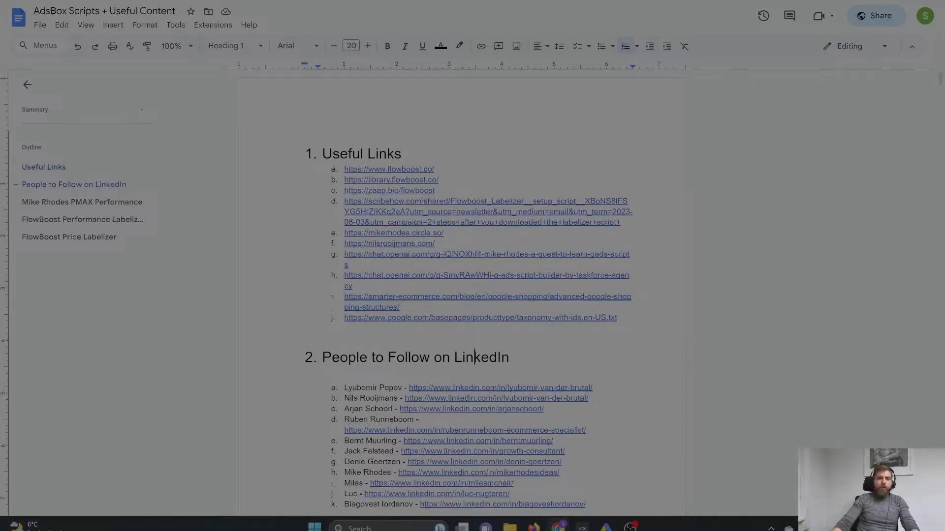
Switch to Google Ads and start a new campaign
{"action": "key", "text": "ctrl+Tab"}
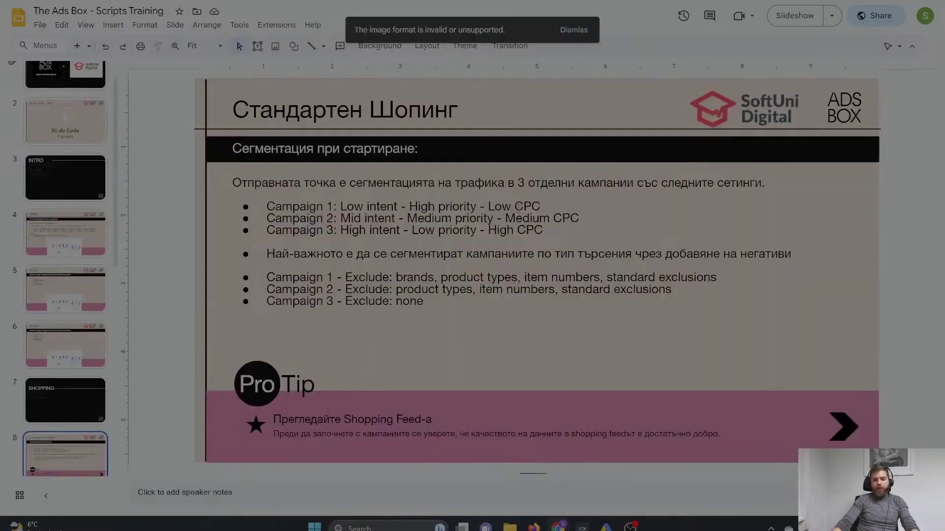
{"action": "key", "text": "ctrl+Tab"}
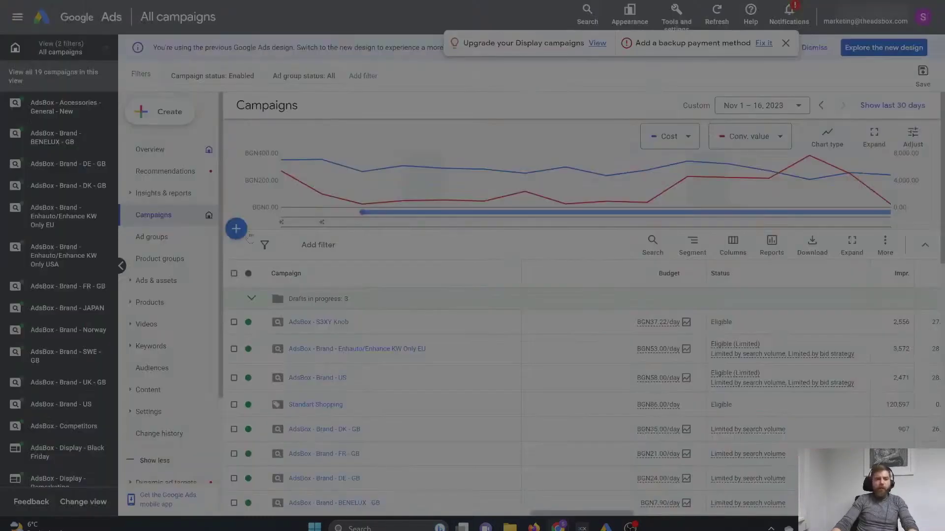
{"action": "left_click", "coordinate": [236, 228]}
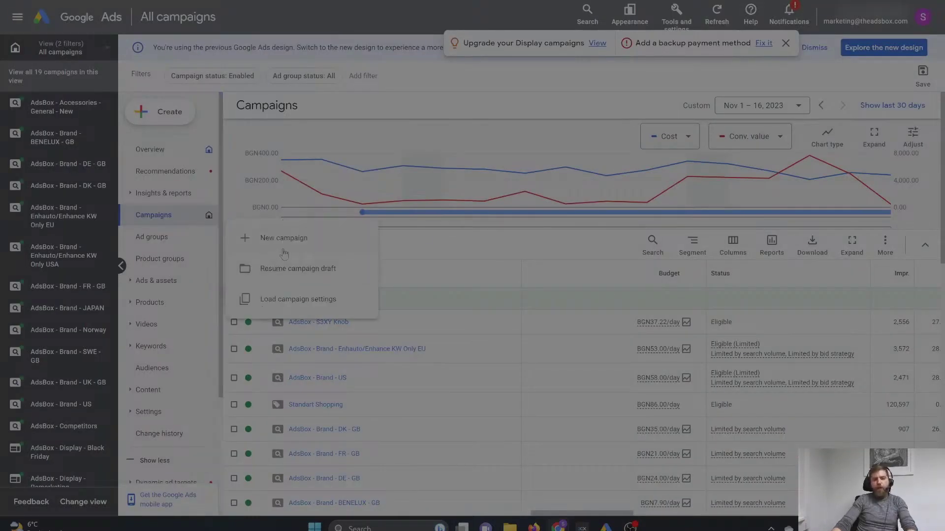
{"action": "left_click", "coordinate": [284, 241]}
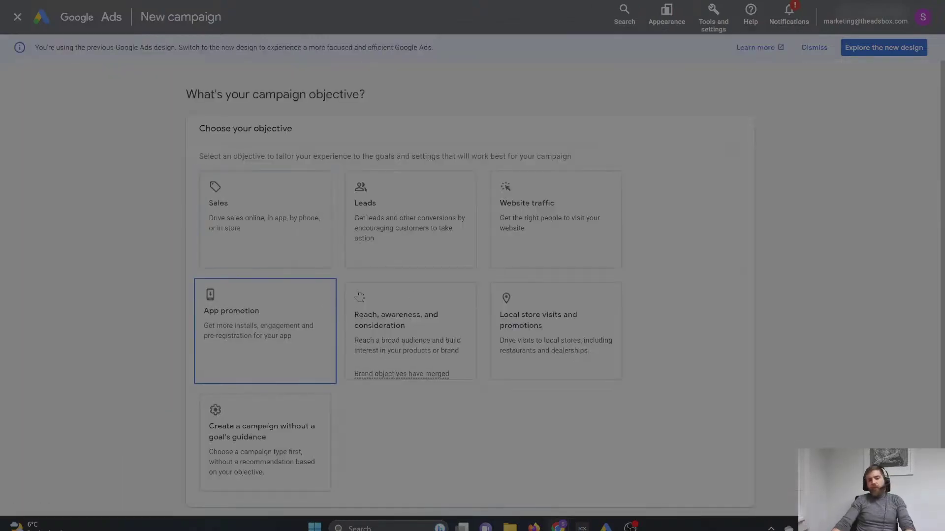
Create the campaign without a goal's guidance and choose Shopping as its campaign type
{"action": "scroll", "coordinate": [518, 422], "scroll_direction": "down", "scroll_amount": 1}
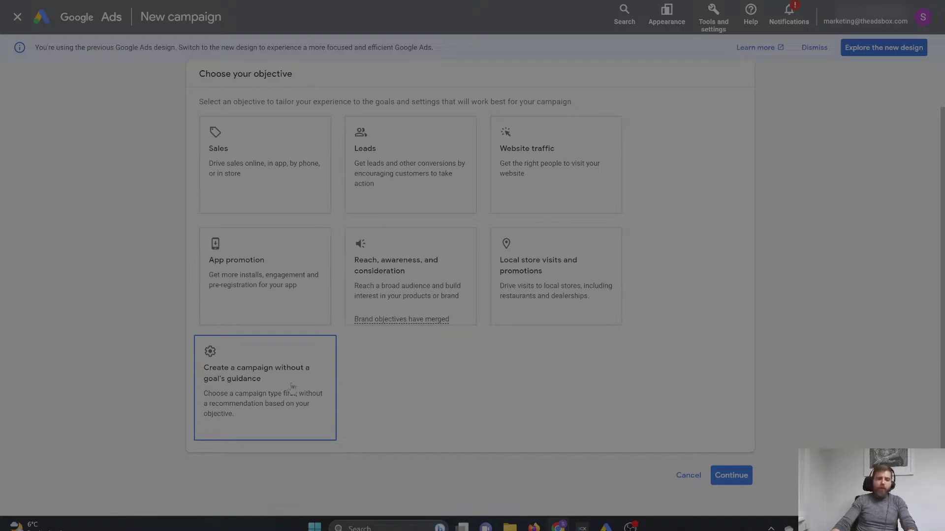
{"action": "scroll", "coordinate": [291, 389], "scroll_direction": "down", "scroll_amount": 8}
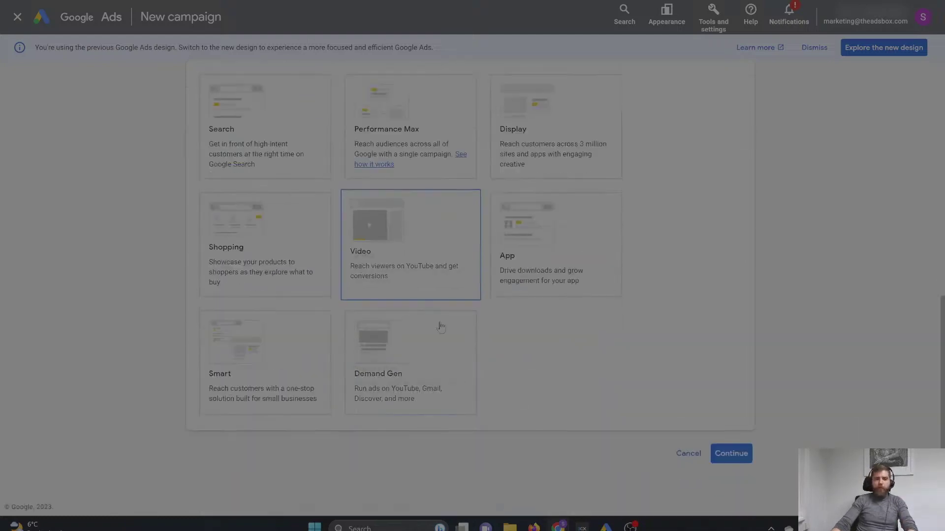
{"action": "left_click", "coordinate": [459, 407]}
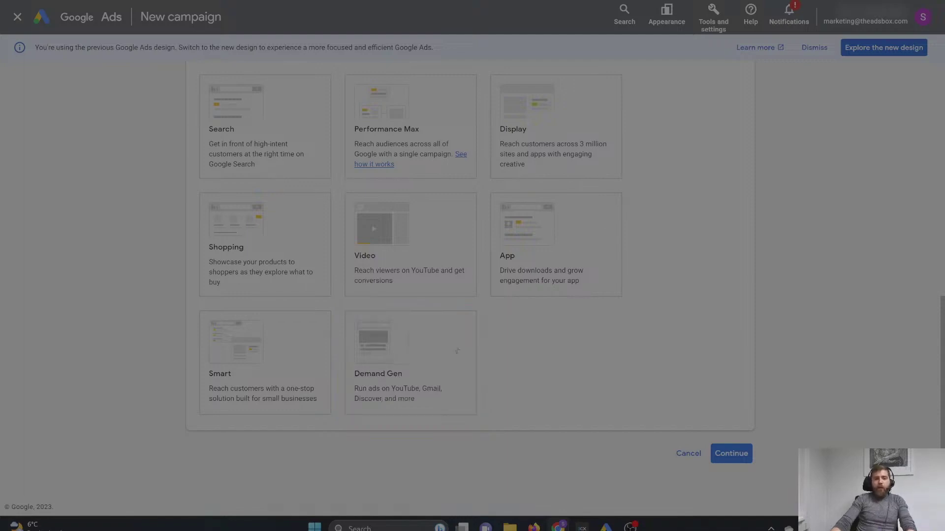
{"action": "left_click", "coordinate": [271, 252]}
Select Standard Shopping campaign as the campaign subtype and review the conversion goals and Merchant Center account
{"action": "scroll", "coordinate": [271, 252], "scroll_direction": "down", "scroll_amount": 5}
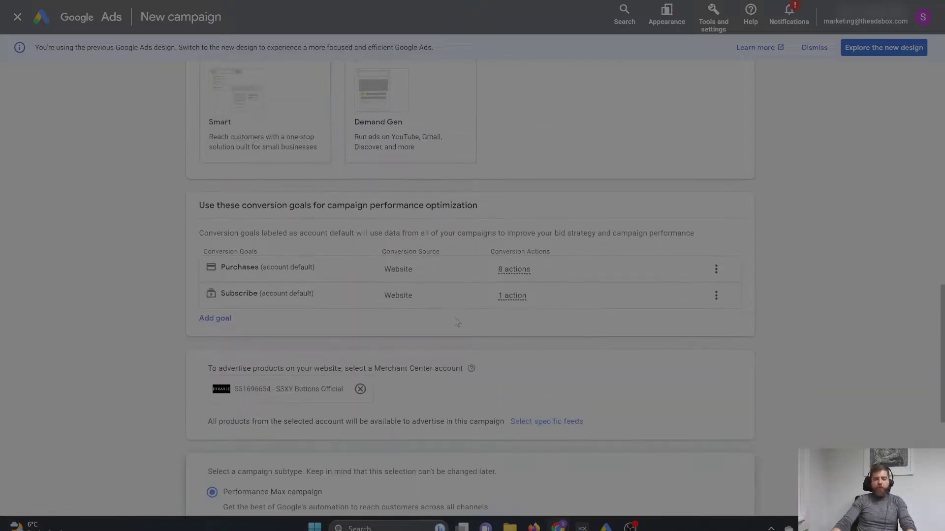
{"action": "scroll", "coordinate": [446, 311], "scroll_direction": "down", "scroll_amount": 1}
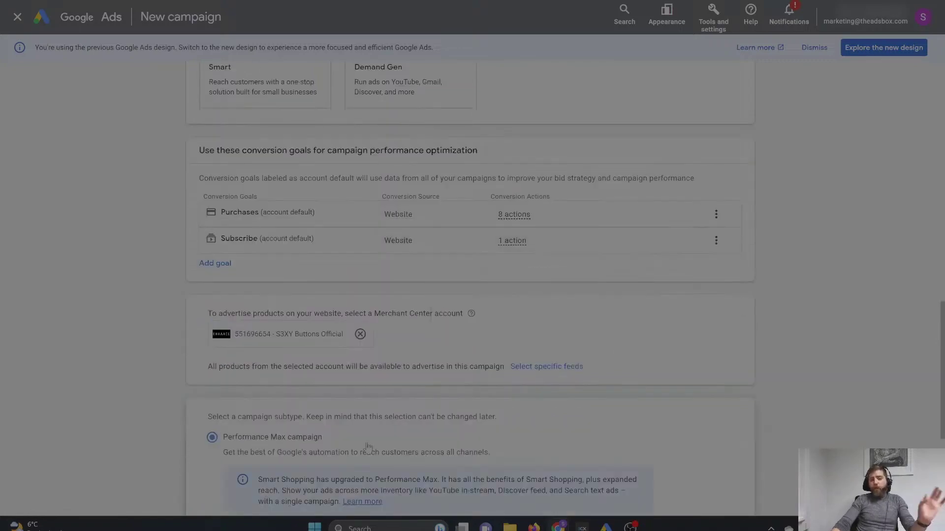
{"action": "scroll", "coordinate": [456, 455], "scroll_direction": "down", "scroll_amount": 2}
{"action": "scroll", "coordinate": [459, 438], "scroll_direction": "up", "scroll_amount": 1}
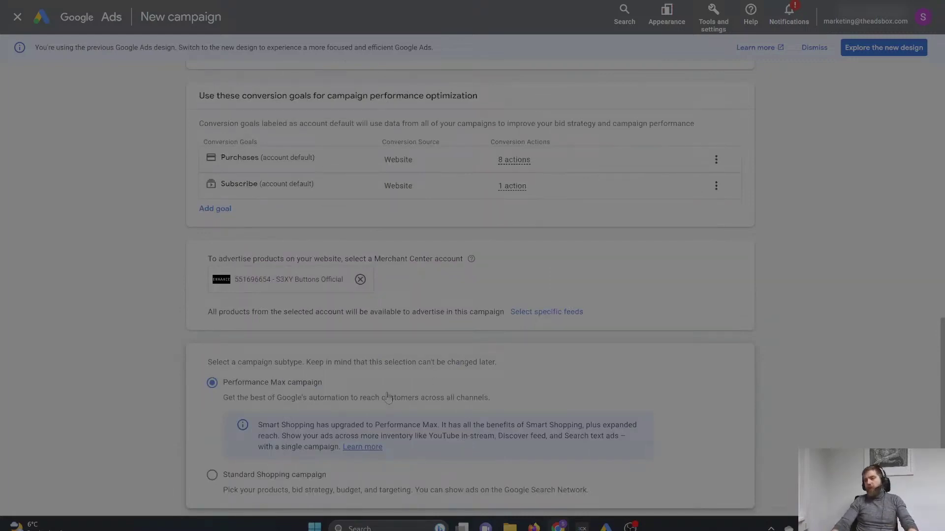
{"action": "left_click", "coordinate": [260, 477]}
{"action": "scroll", "coordinate": [475, 456], "scroll_direction": "down", "scroll_amount": 1}
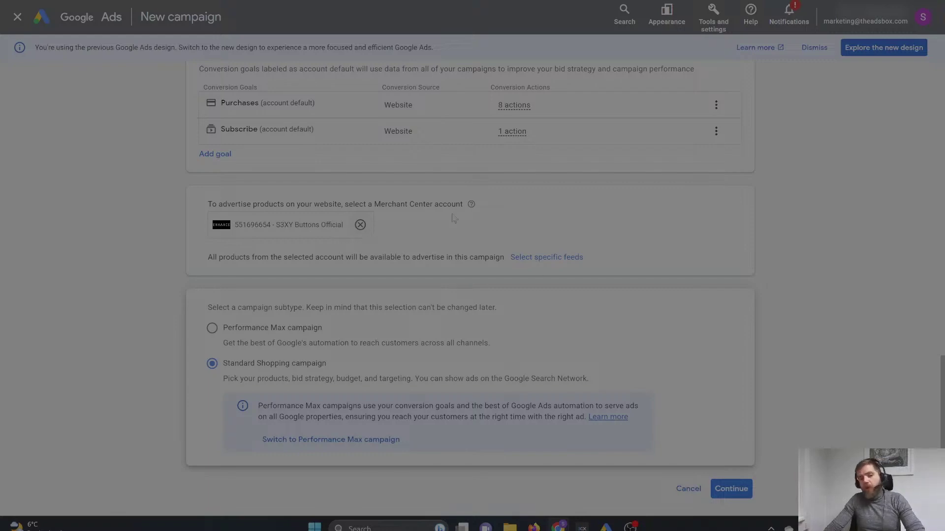
{"action": "scroll", "coordinate": [417, 262], "scroll_direction": "up", "scroll_amount": 1}
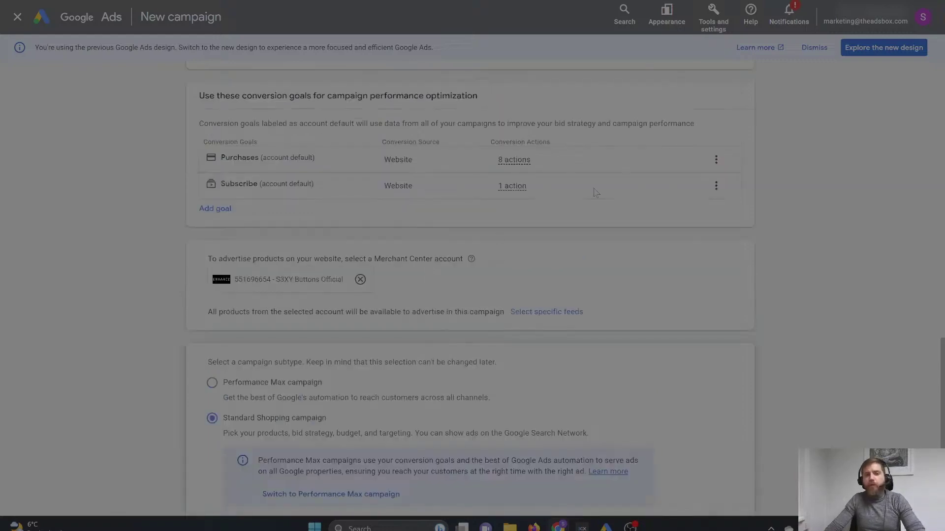
{"action": "mouse_move", "coordinate": [469, 200]}
{"action": "mouse_move", "coordinate": [452, 170]}
{"action": "scroll", "coordinate": [451, 169], "scroll_direction": "down", "scroll_amount": 2}
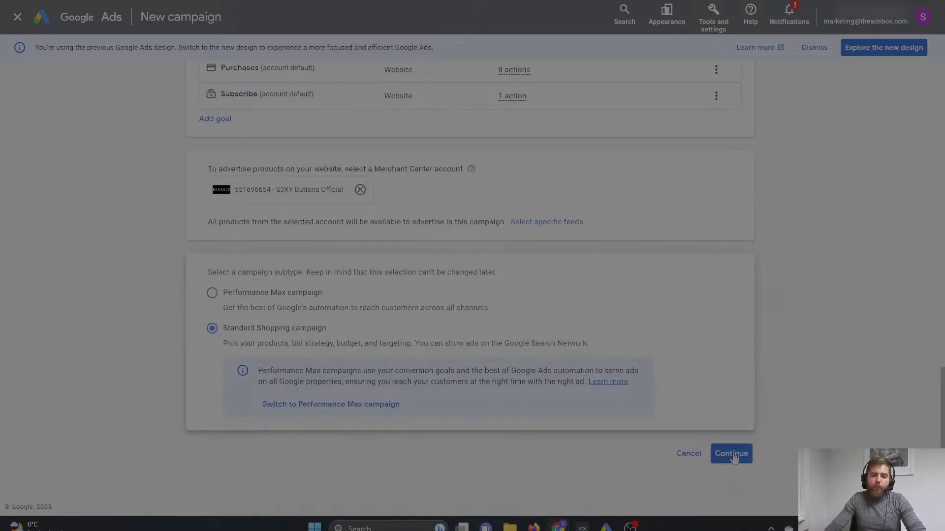
Continue to the Standard Shopping campaign's settings and name the campaign Test Campaign
{"action": "scroll", "coordinate": [734, 456], "scroll_direction": "up", "scroll_amount": 2}
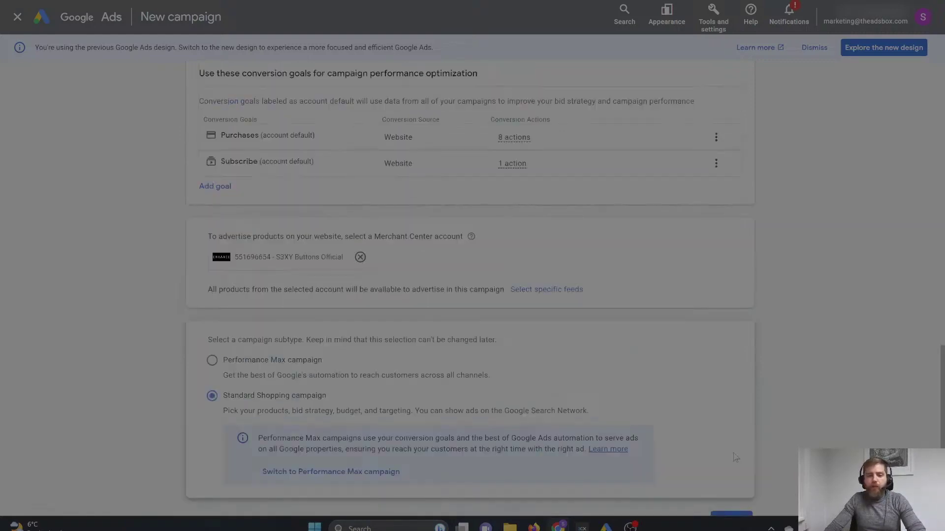
{"action": "scroll", "coordinate": [735, 457], "scroll_direction": "down", "scroll_amount": 2}
{"action": "left_click", "coordinate": [729, 454]}
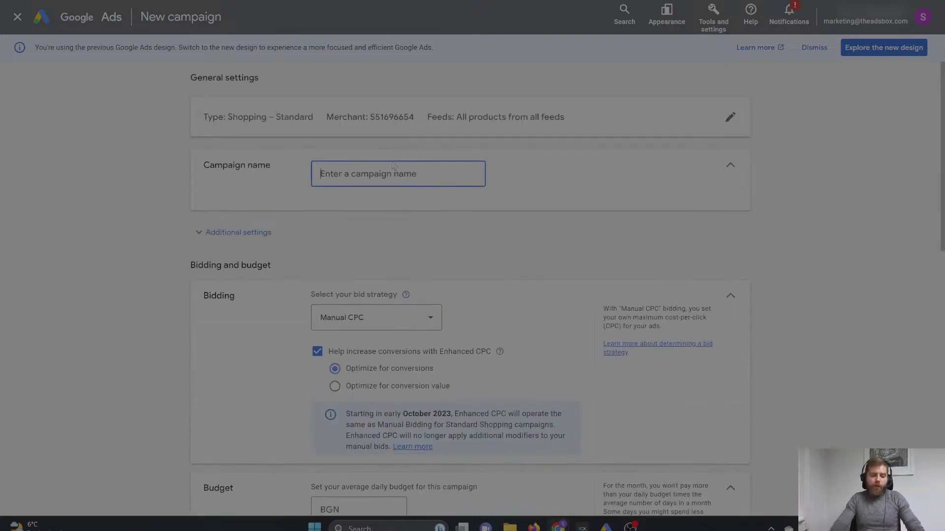
{"action": "type", "text": "Test"}
{"action": "key", "text": "BackSpace"}
{"action": "key", "text": "BackSpace"}
{"action": "key", "text": "BackSpace"}
{"action": "type", "text": "est "}
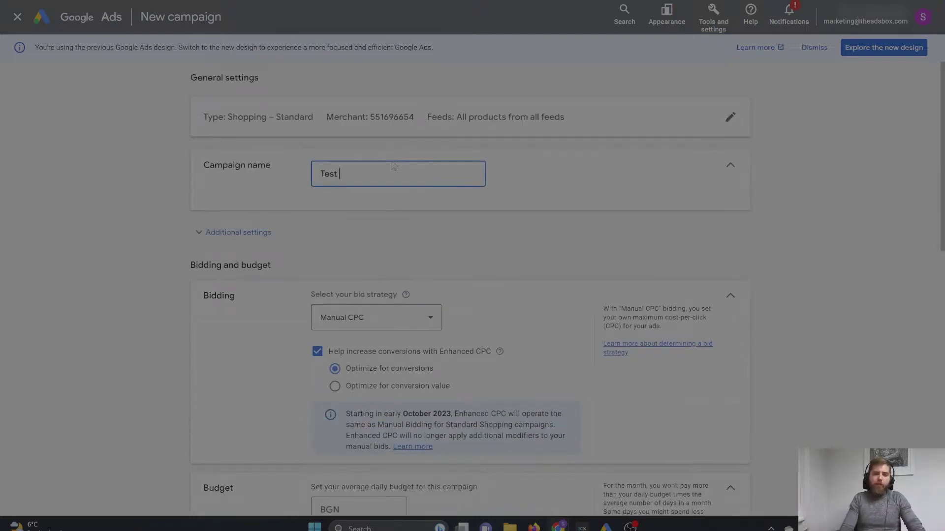
{"action": "type", "text": "Campaign"}
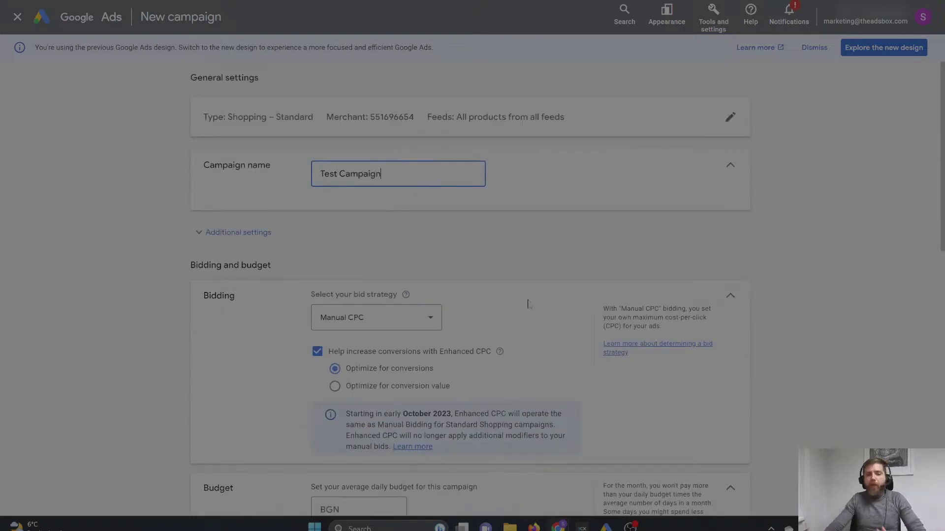
Expand the additional settings and review the inventory filter's product attributes, leaving the No filter option selected
{"action": "left_click", "coordinate": [224, 232]}
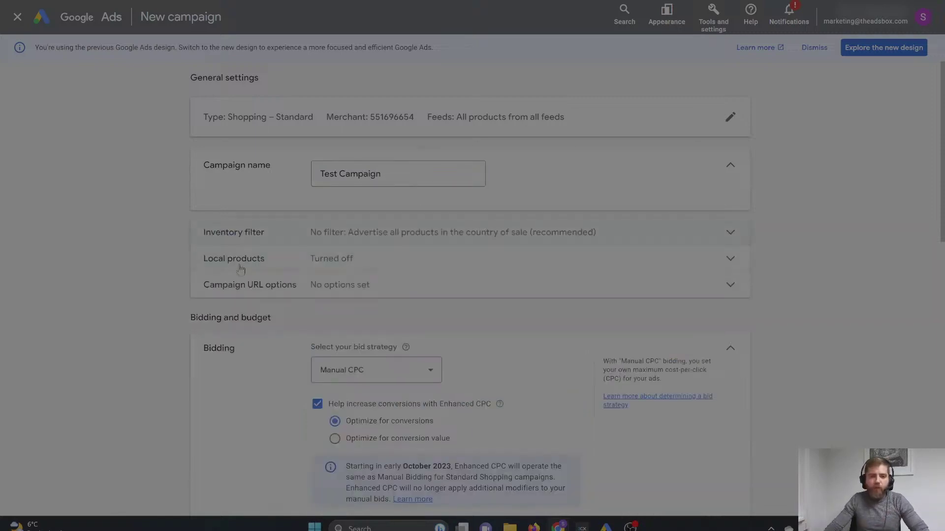
{"action": "left_click", "coordinate": [741, 235]}
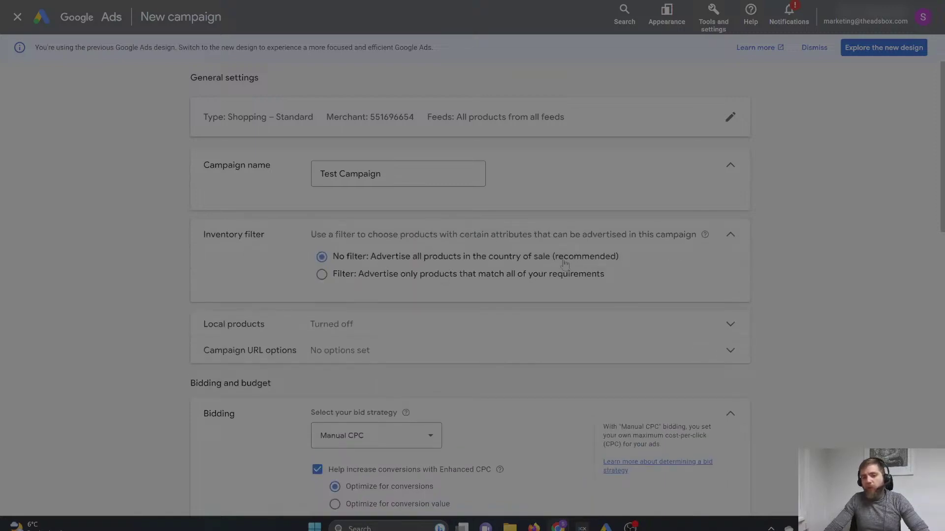
{"action": "left_click", "coordinate": [520, 278]}
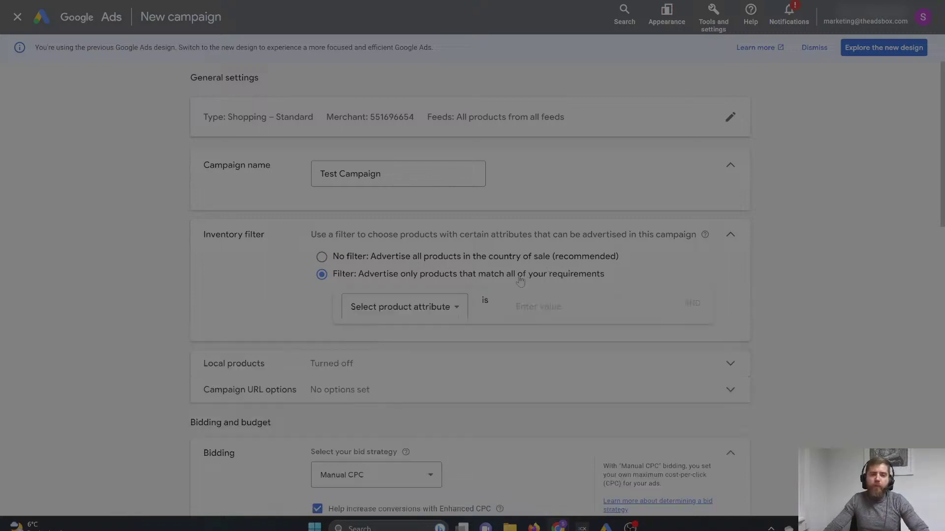
{"action": "left_click", "coordinate": [421, 311]}
{"action": "scroll", "coordinate": [658, 365], "scroll_direction": "down", "scroll_amount": 1}
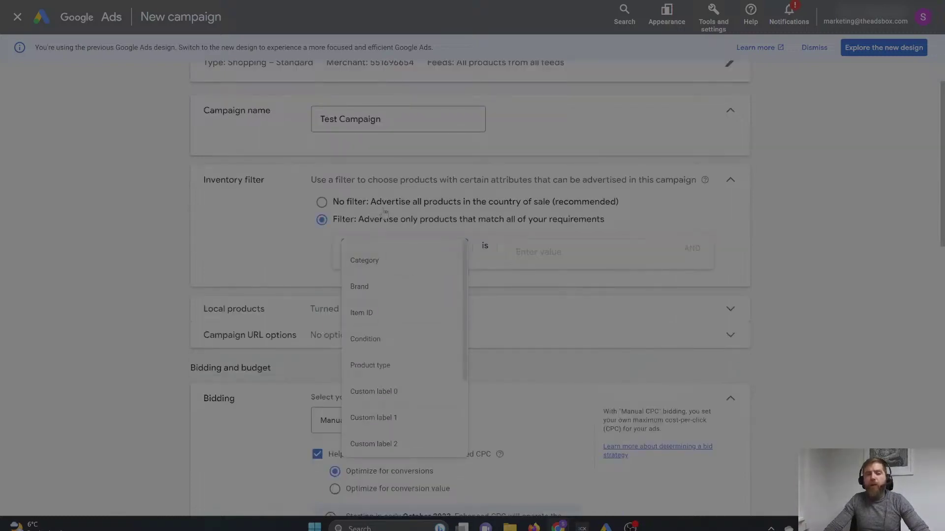
{"action": "left_click", "coordinate": [358, 203]}
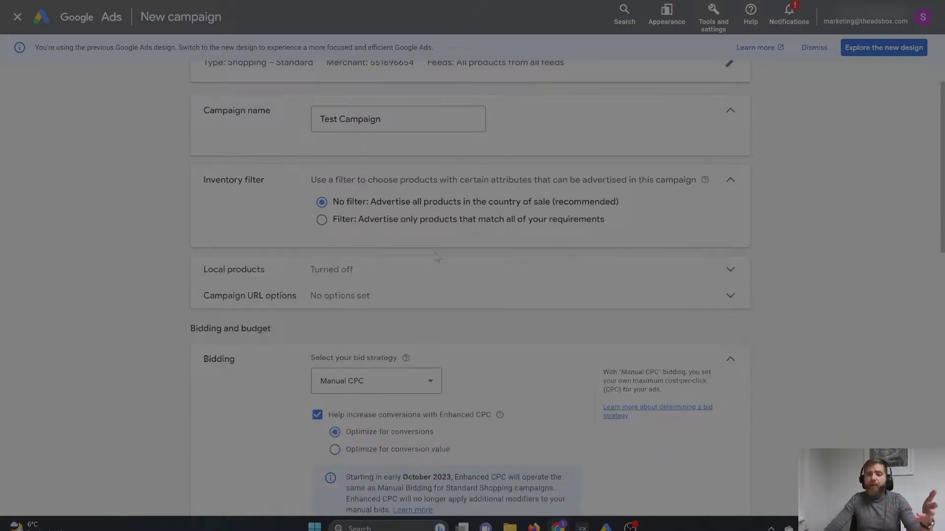
{"action": "left_click", "coordinate": [340, 221]}
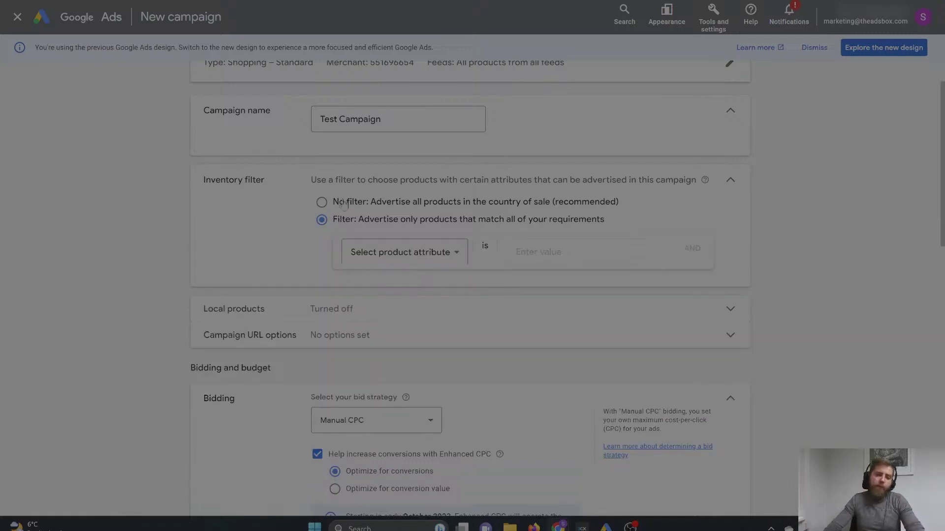
{"action": "left_click", "coordinate": [343, 204]}
{"action": "scroll", "coordinate": [682, 165], "scroll_direction": "up", "scroll_amount": 1}
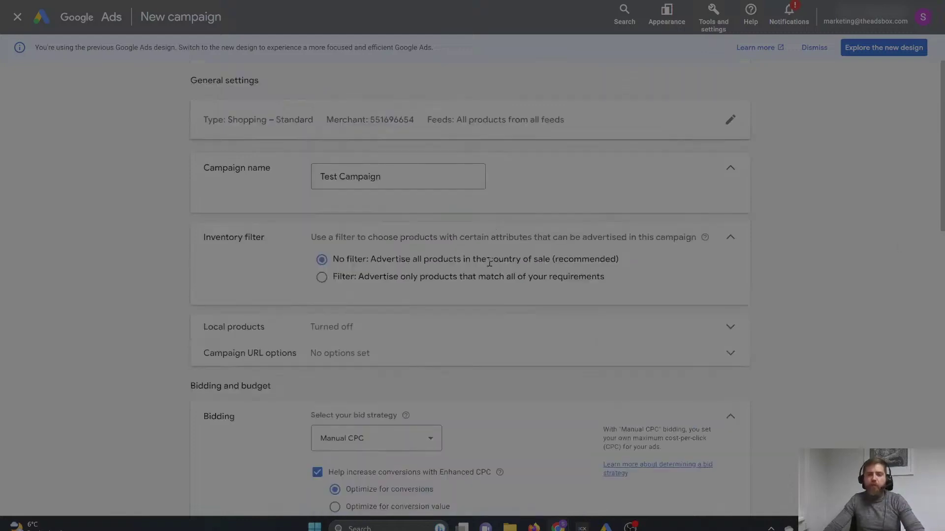
Open the campaign URL options and examine the tracking template, final URL suffix and custom parameters
{"action": "scroll", "coordinate": [428, 302], "scroll_direction": "down", "scroll_amount": 1}
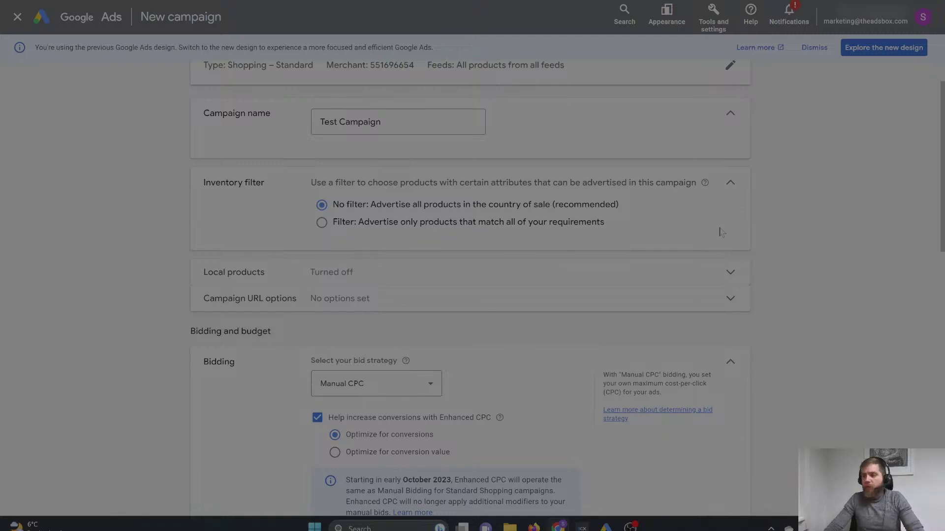
{"action": "scroll", "coordinate": [723, 242], "scroll_direction": "down", "scroll_amount": 1}
{"action": "left_click", "coordinate": [726, 246]}
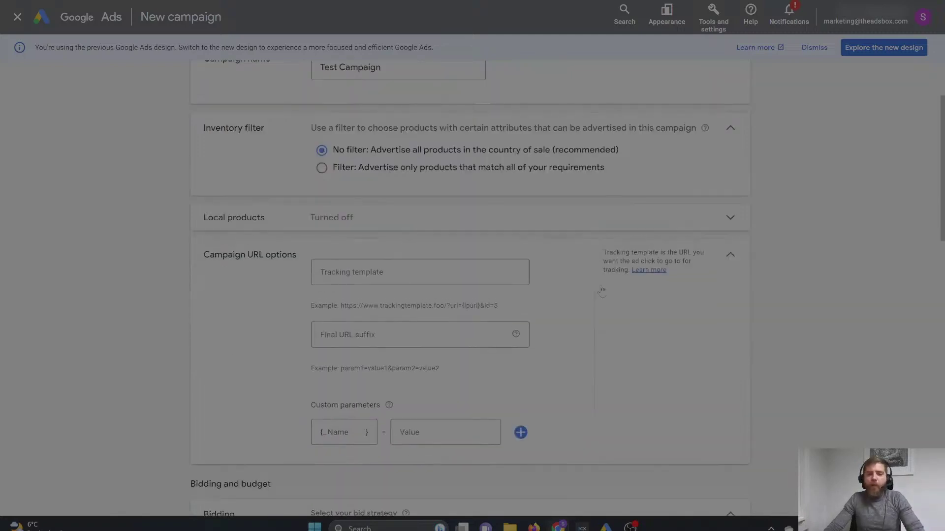
{"action": "left_click", "coordinate": [377, 274]}
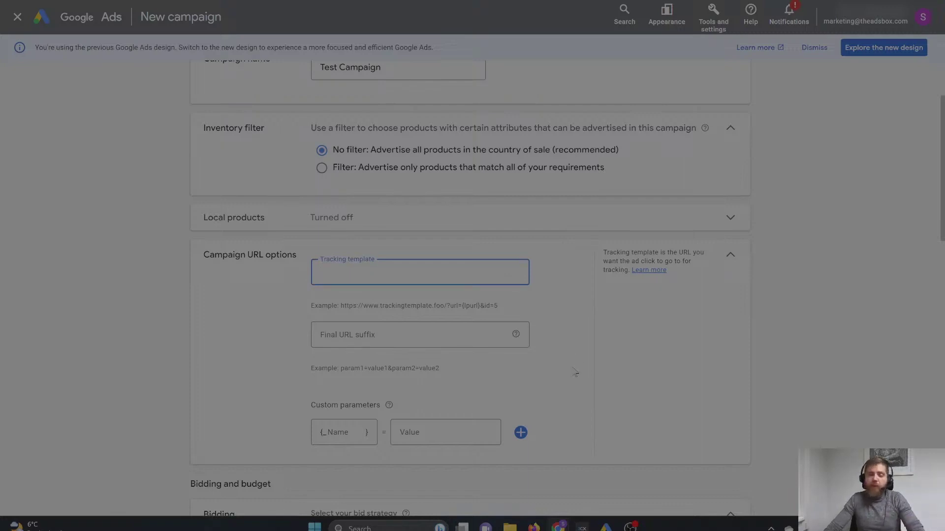
Try Maximize clicks as the bid strategy with a maximum cost per click bid limit enabled
{"action": "scroll", "coordinate": [575, 372], "scroll_direction": "down", "scroll_amount": 1}
{"action": "scroll", "coordinate": [567, 359], "scroll_direction": "down", "scroll_amount": 2}
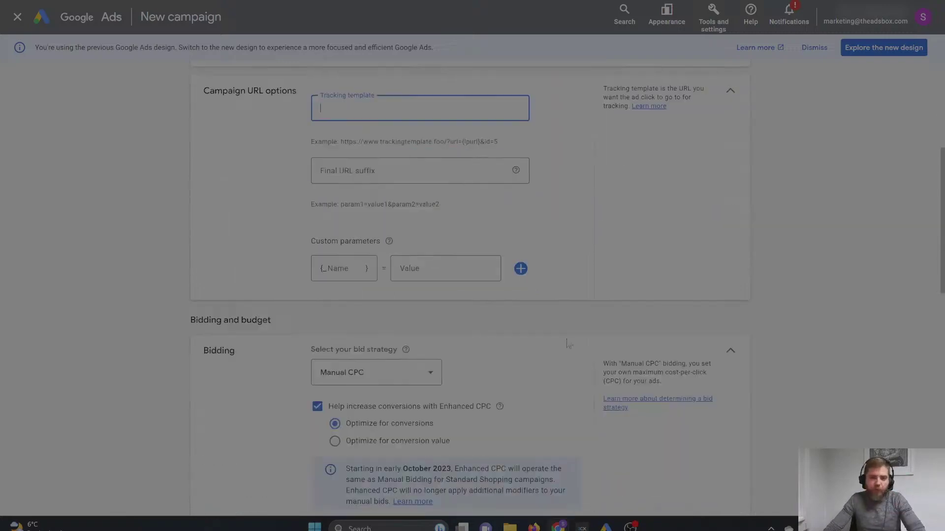
{"action": "scroll", "coordinate": [540, 333], "scroll_direction": "down", "scroll_amount": 5}
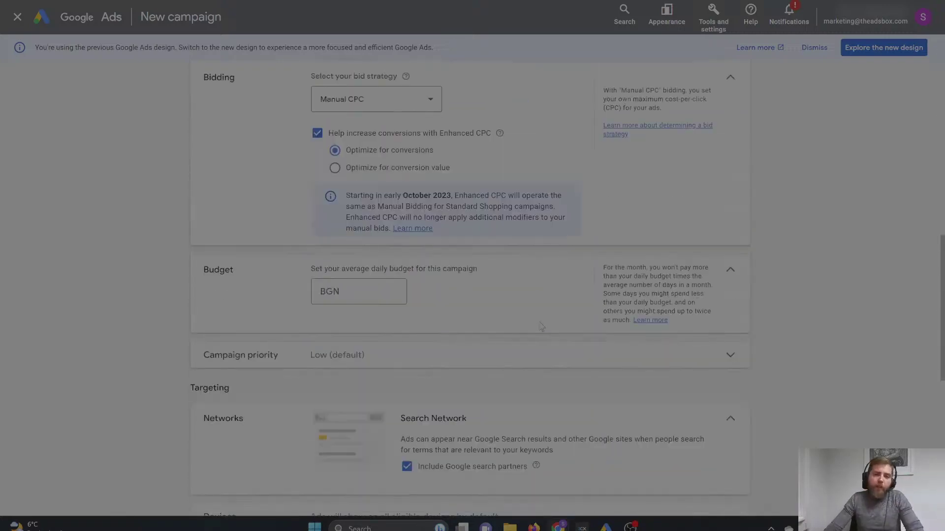
{"action": "scroll", "coordinate": [542, 326], "scroll_direction": "up", "scroll_amount": 1}
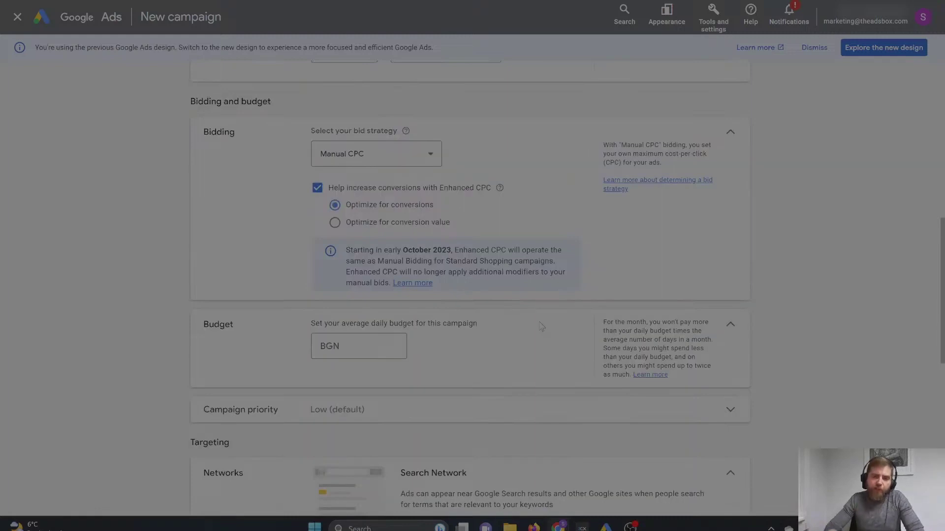
{"action": "left_click", "coordinate": [427, 155]}
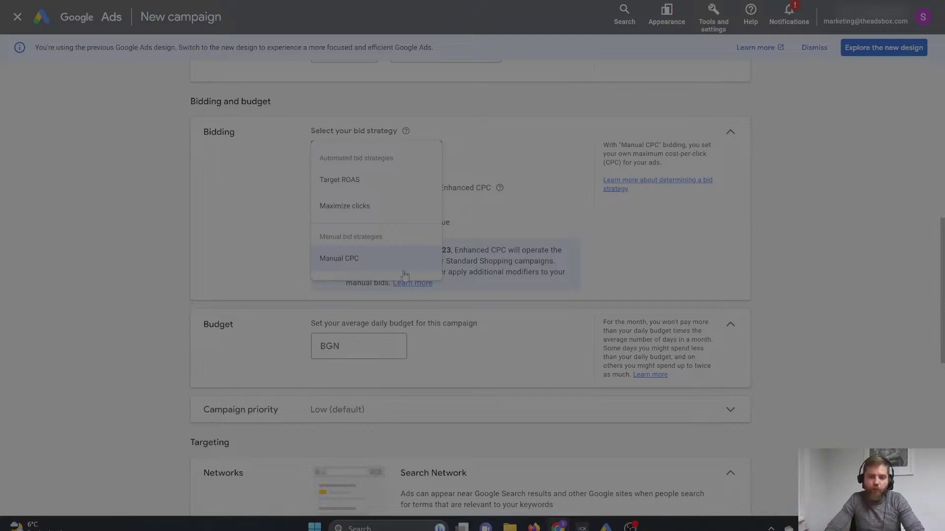
{"action": "left_click", "coordinate": [345, 206]}
{"action": "left_click", "coordinate": [366, 230]}
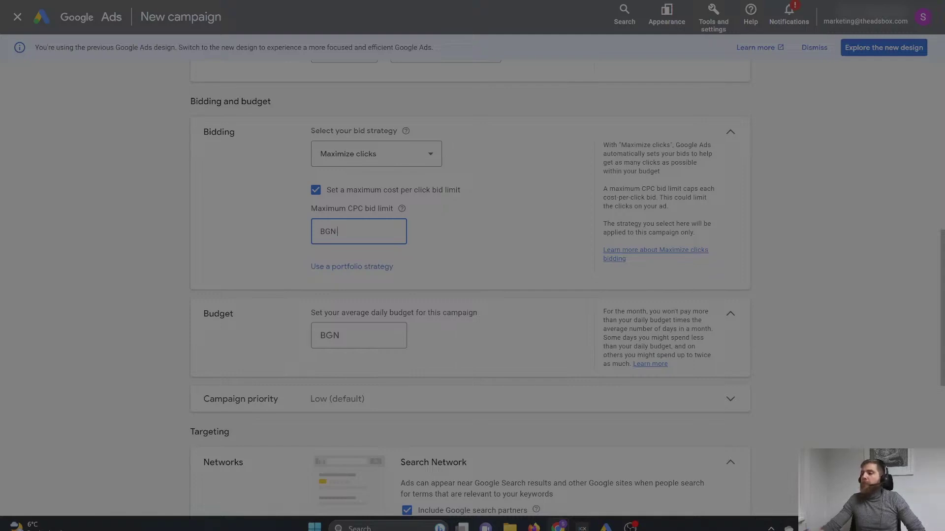
{"action": "key", "text": "Tab"}
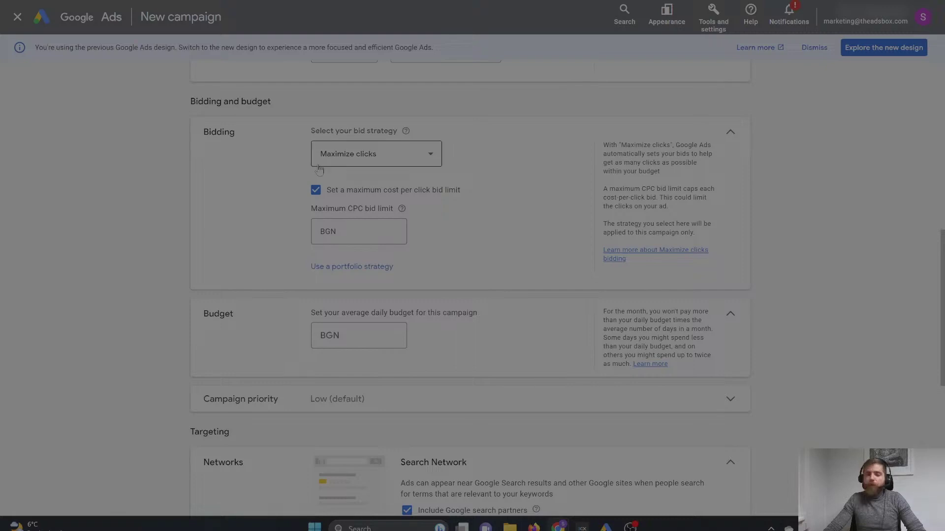
{"action": "left_click", "coordinate": [367, 234]}
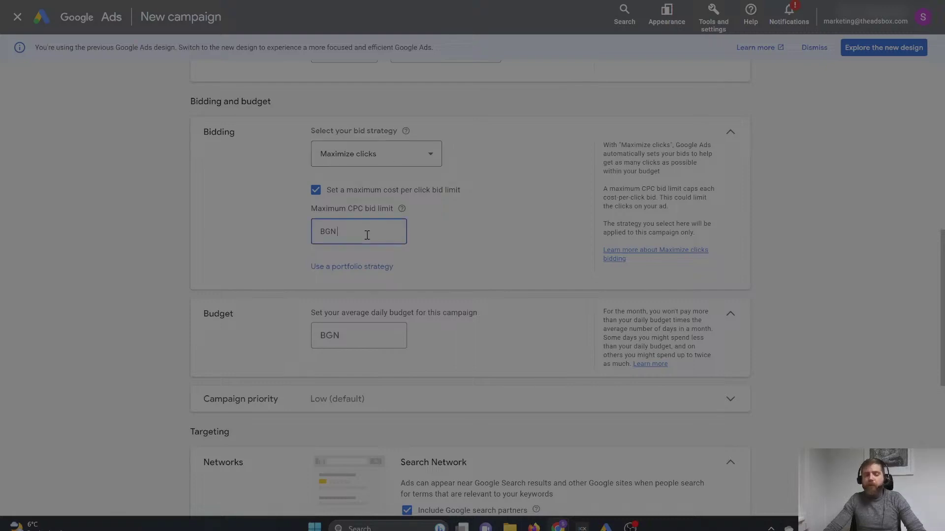
Try Target ROAS as the bid strategy with a target of 300%
{"action": "left_click", "coordinate": [391, 154]}
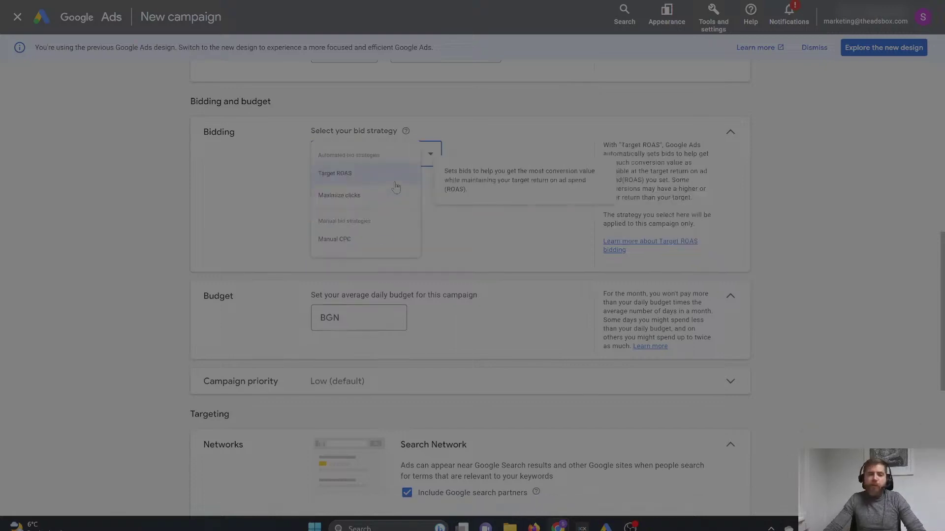
{"action": "left_click", "coordinate": [395, 183]}
{"action": "left_click", "coordinate": [315, 211]}
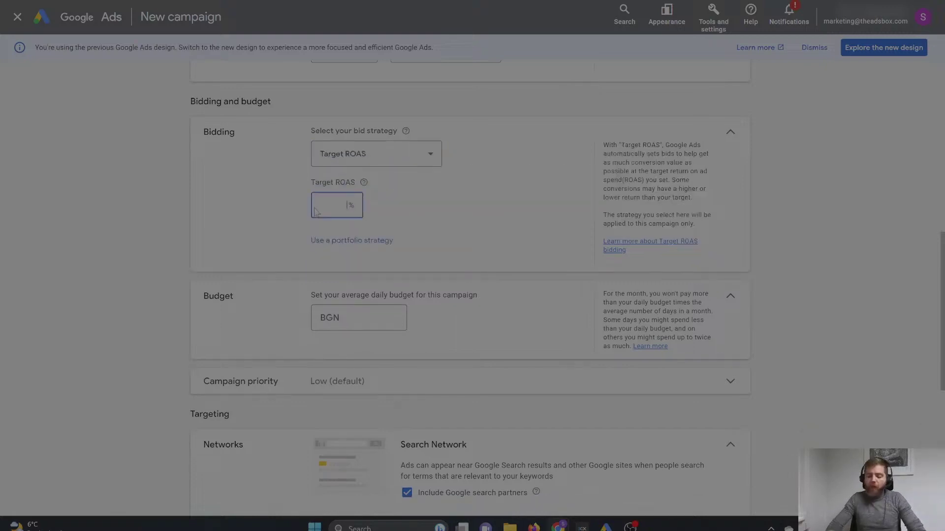
{"action": "type", "text": "300"}
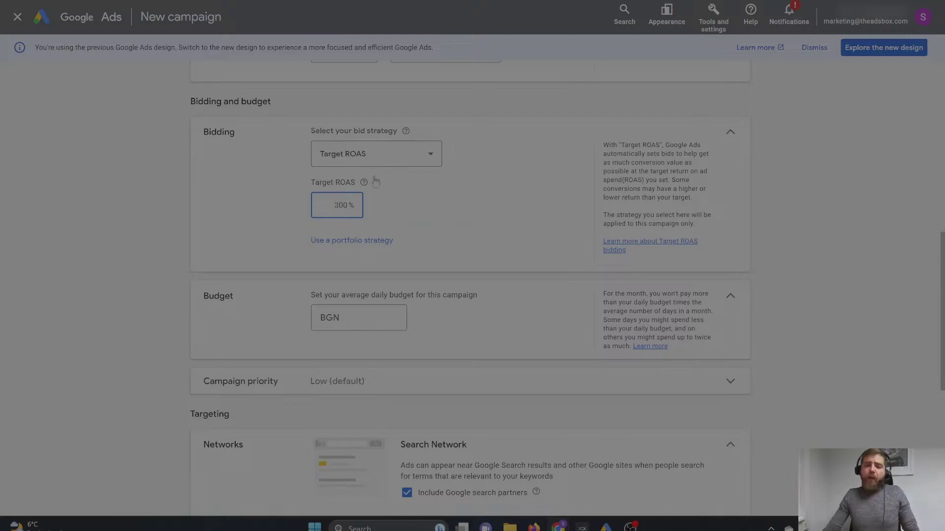
Choose Manual CPC as the bid strategy and turn off Enhanced CPC
{"action": "left_click", "coordinate": [404, 155]}
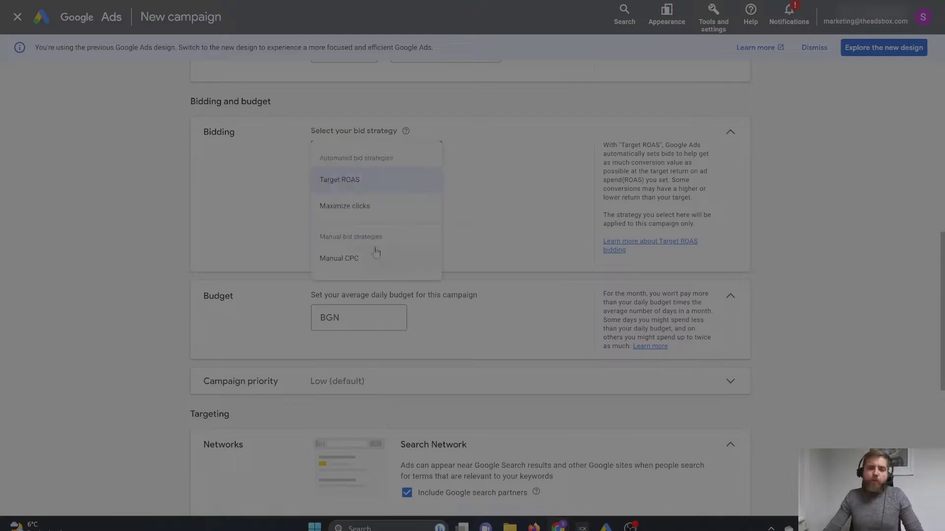
{"action": "left_click", "coordinate": [373, 254]}
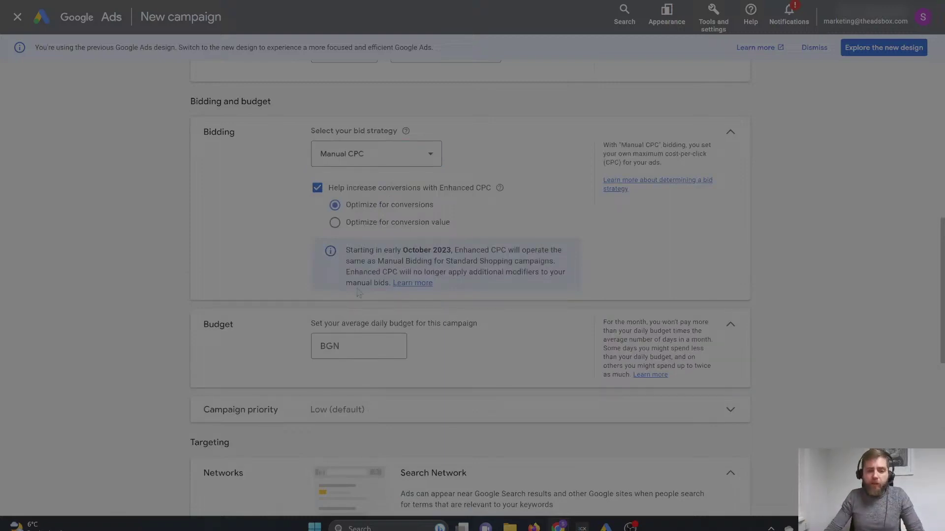
{"action": "left_click_drag", "start_coordinate": [369, 251], "coordinate": [539, 273]}
{"action": "left_click", "coordinate": [317, 188]}
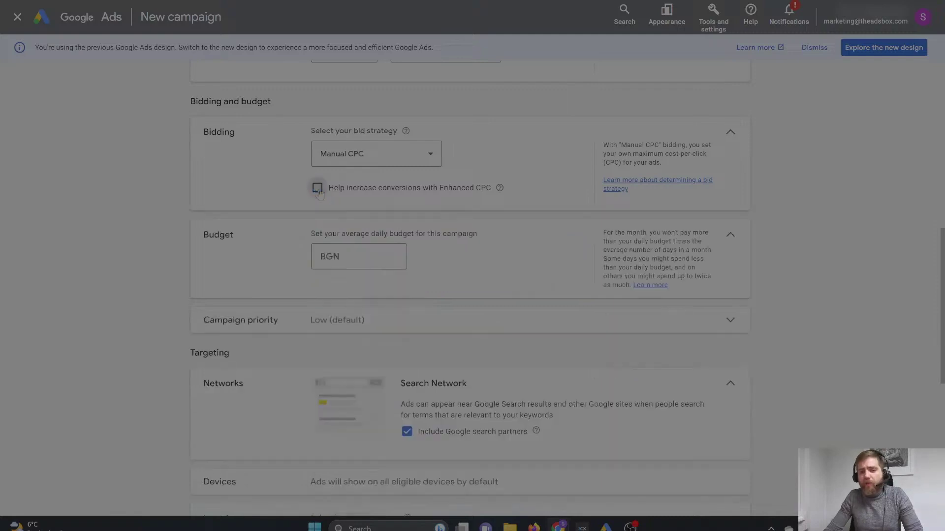
Set the campaign's average daily budget to BGN 50 and expand the campaign priority options
{"action": "left_click", "coordinate": [351, 259]}
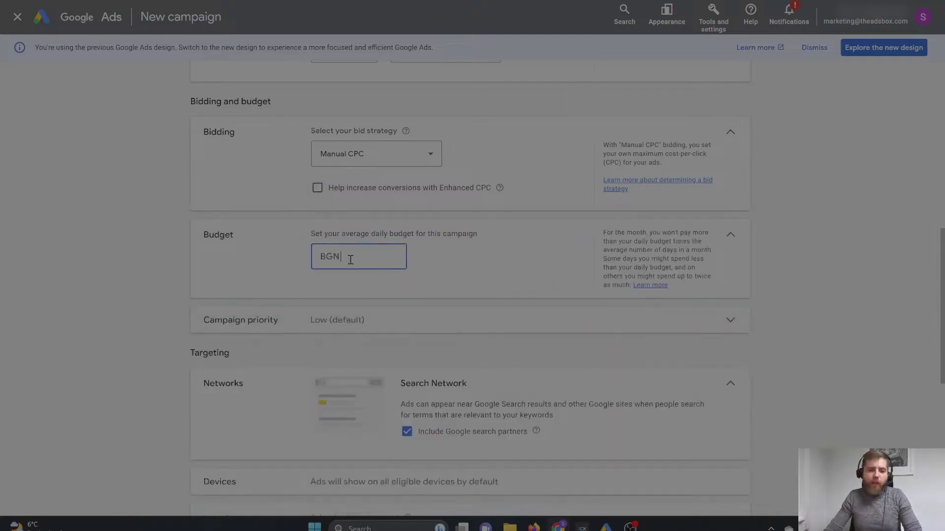
{"action": "type", "text": "50"}
{"action": "left_click", "coordinate": [440, 295]}
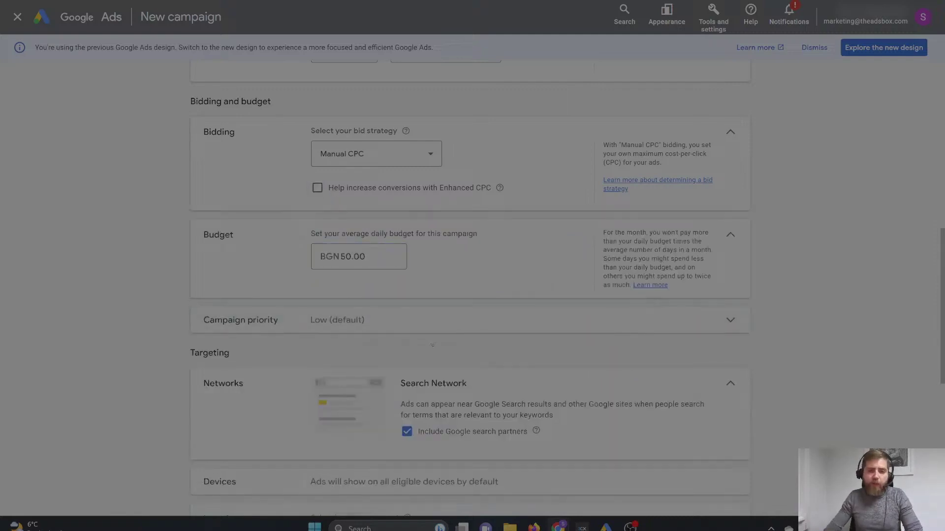
{"action": "left_click", "coordinate": [440, 321]}
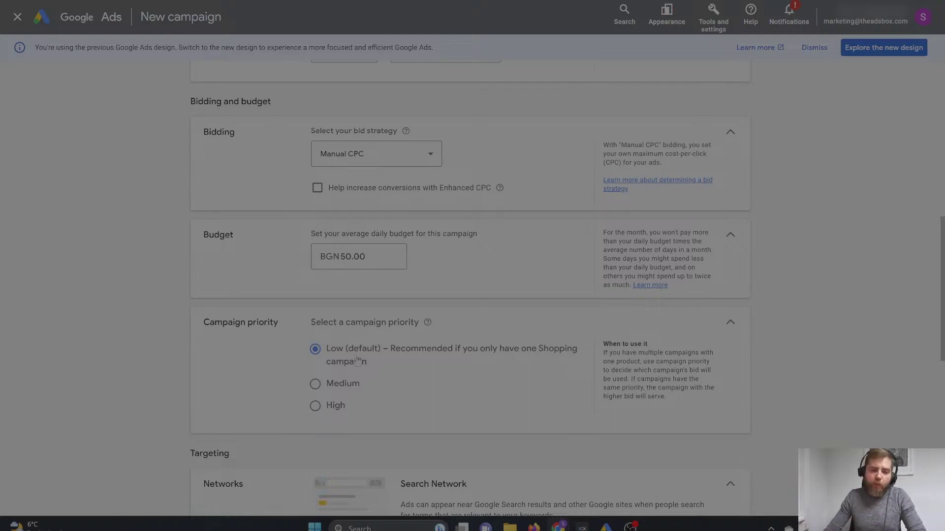
Exclude Google search partners from the campaign's Search Network targeting
{"action": "scroll", "coordinate": [365, 417], "scroll_direction": "down", "scroll_amount": 4}
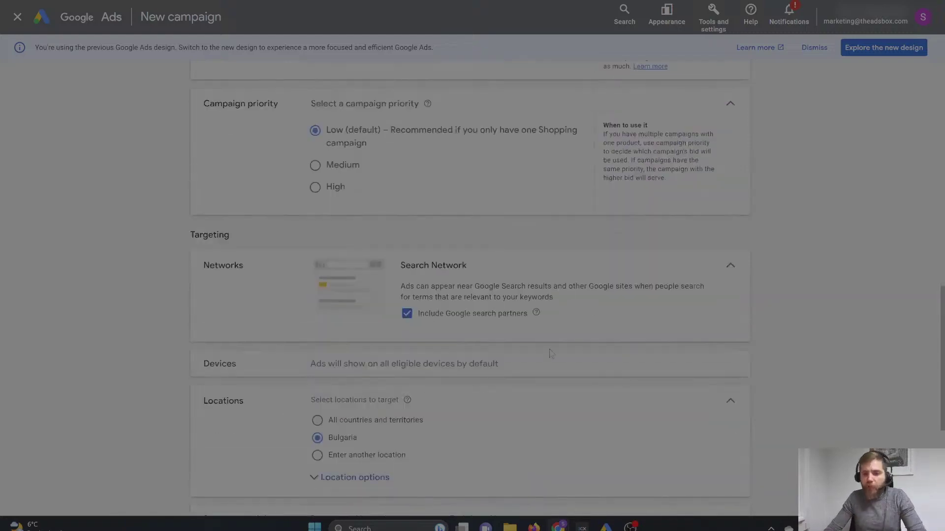
{"action": "left_click_drag", "start_coordinate": [400, 268], "coordinate": [475, 268]}
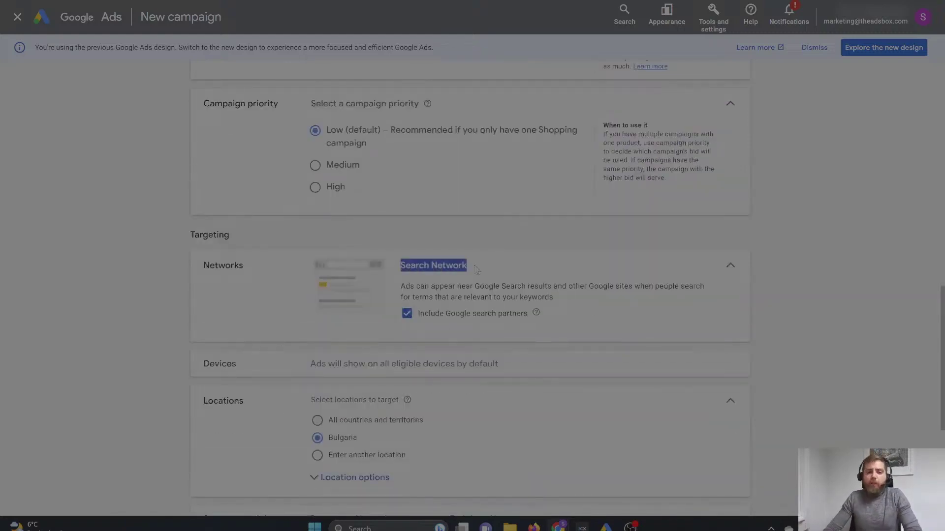
{"action": "left_click", "coordinate": [483, 280]}
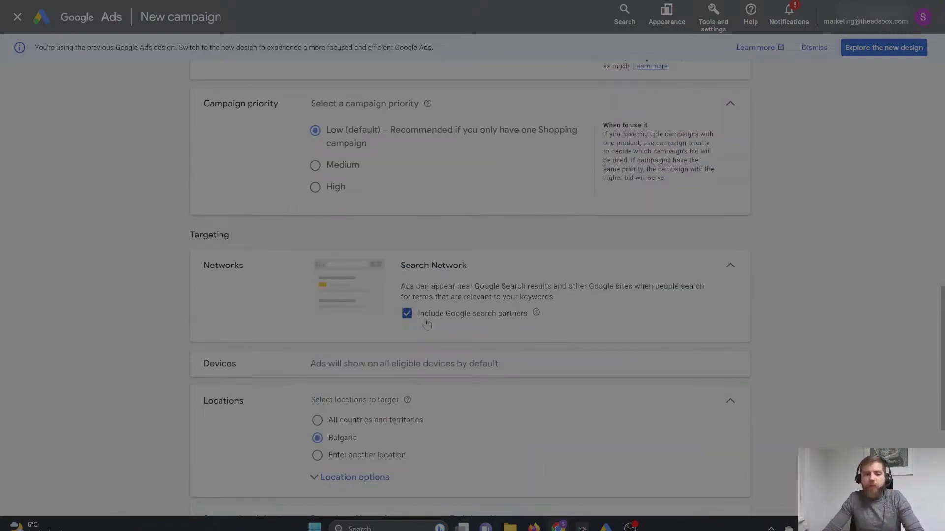
{"action": "left_click", "coordinate": [407, 315]}
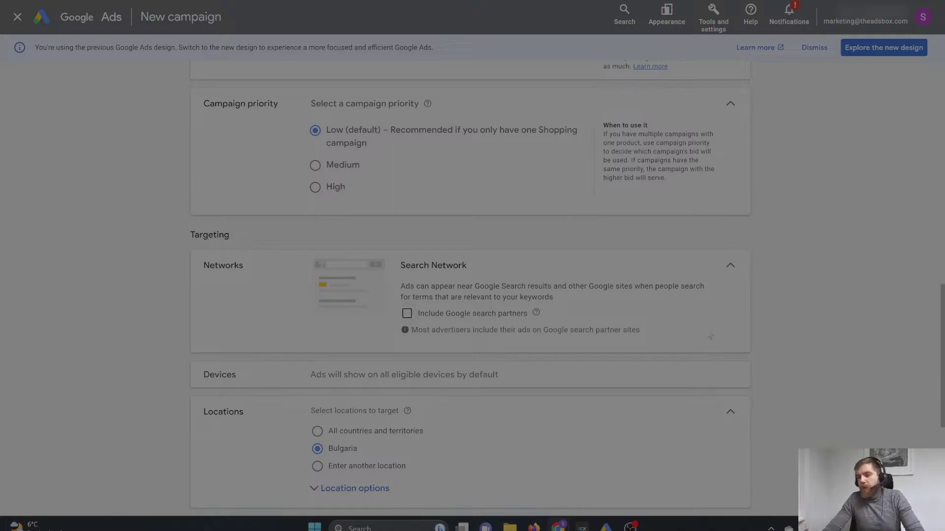
{"action": "scroll", "coordinate": [615, 332], "scroll_direction": "down", "scroll_amount": 1}
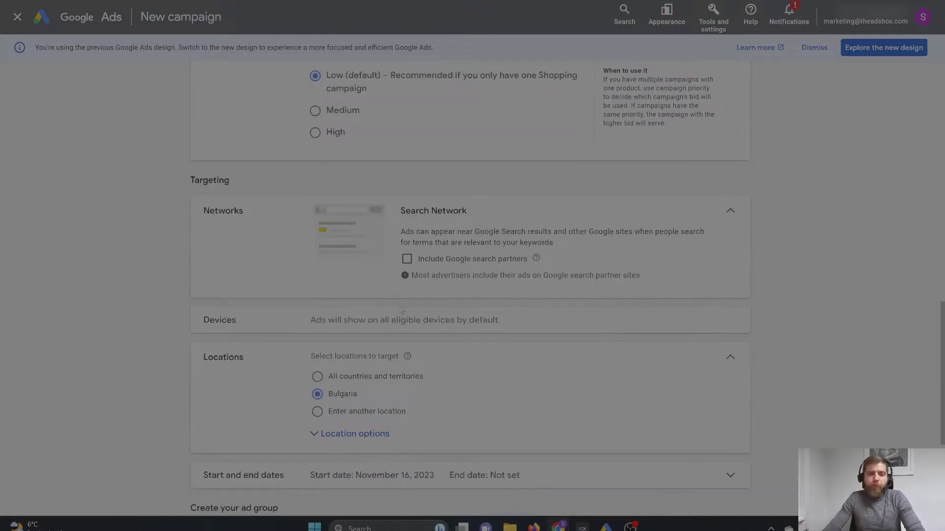
Target Germany as the campaign's location instead of Bulgaria
{"action": "scroll", "coordinate": [601, 292], "scroll_direction": "down", "scroll_amount": 3}
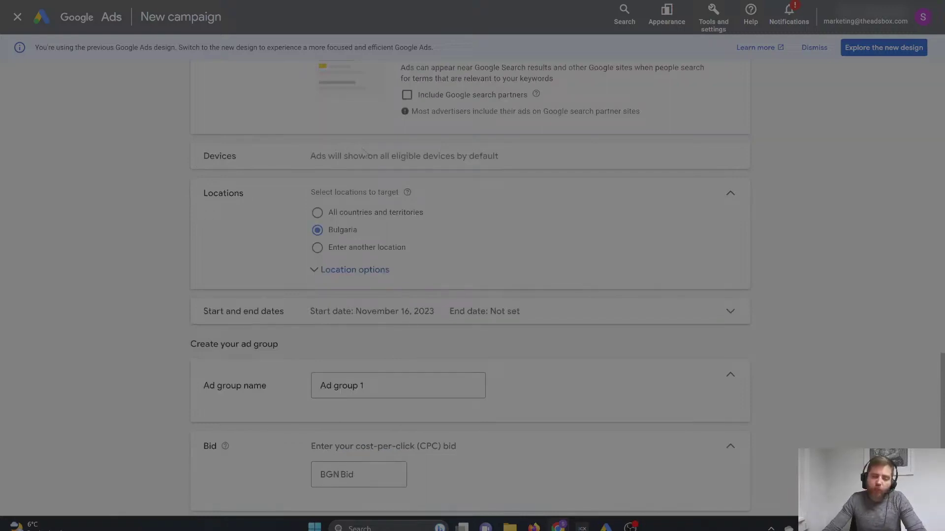
{"action": "left_click", "coordinate": [343, 248]}
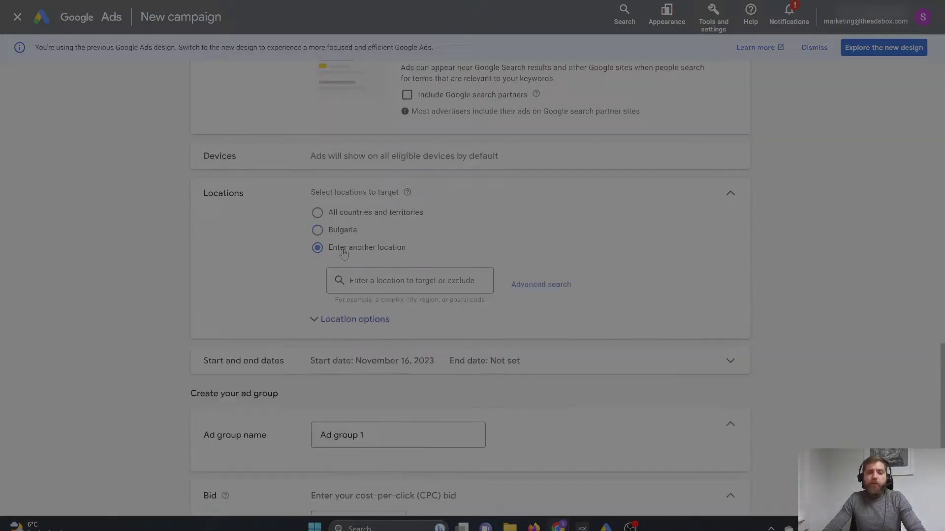
{"action": "type", "text": "germ"}
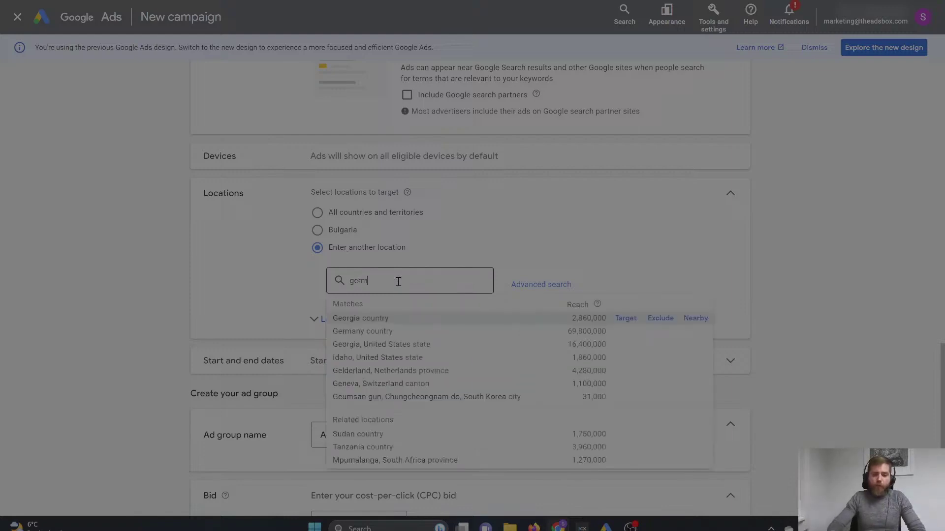
{"action": "left_click", "coordinate": [626, 318]}
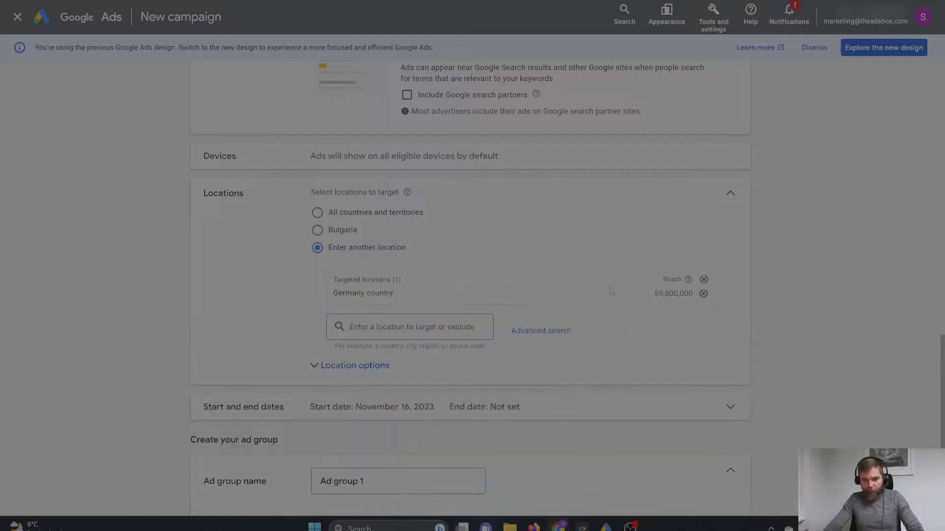
Try the Presence option for the campaign's location targeting and return to Presence or interest
{"action": "left_click", "coordinate": [367, 366]}
{"action": "scroll", "coordinate": [367, 372], "scroll_direction": "down", "scroll_amount": 1}
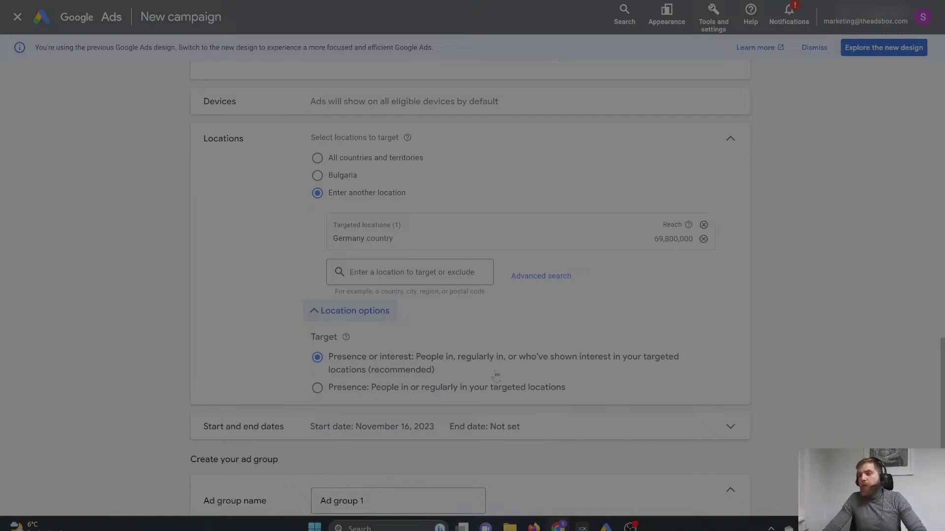
{"action": "left_click", "coordinate": [384, 392]}
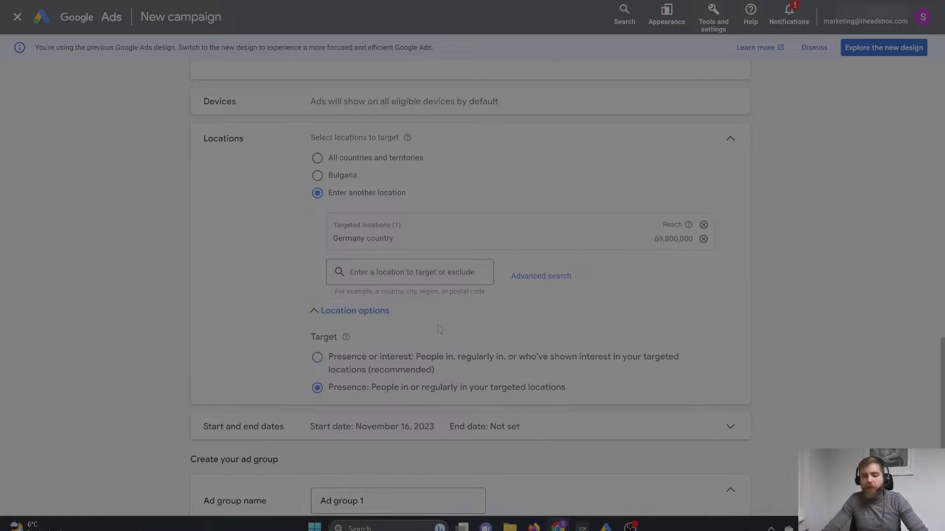
{"action": "scroll", "coordinate": [364, 266], "scroll_direction": "down", "scroll_amount": 2}
{"action": "left_click", "coordinate": [341, 249]}
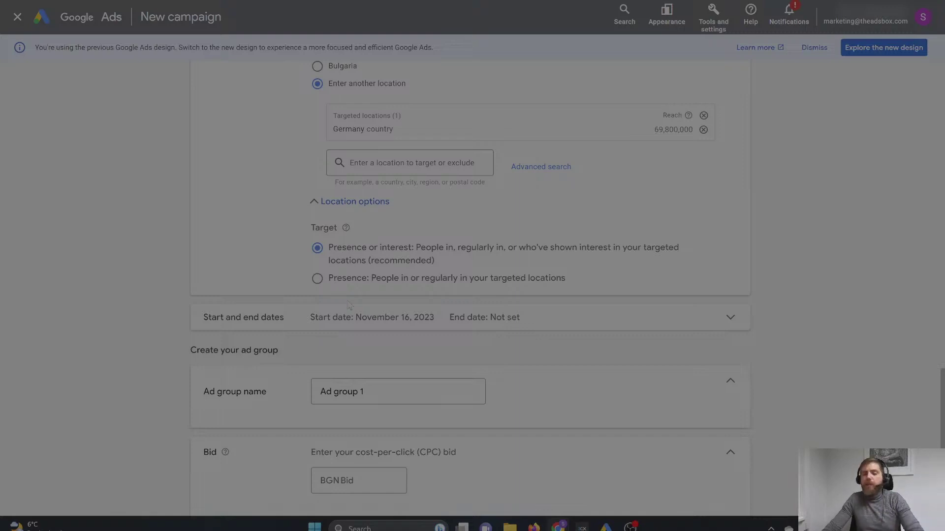
Check the start and end dates setting and name the ad group "All Products"
{"action": "scroll", "coordinate": [348, 306], "scroll_direction": "down", "scroll_amount": 1}
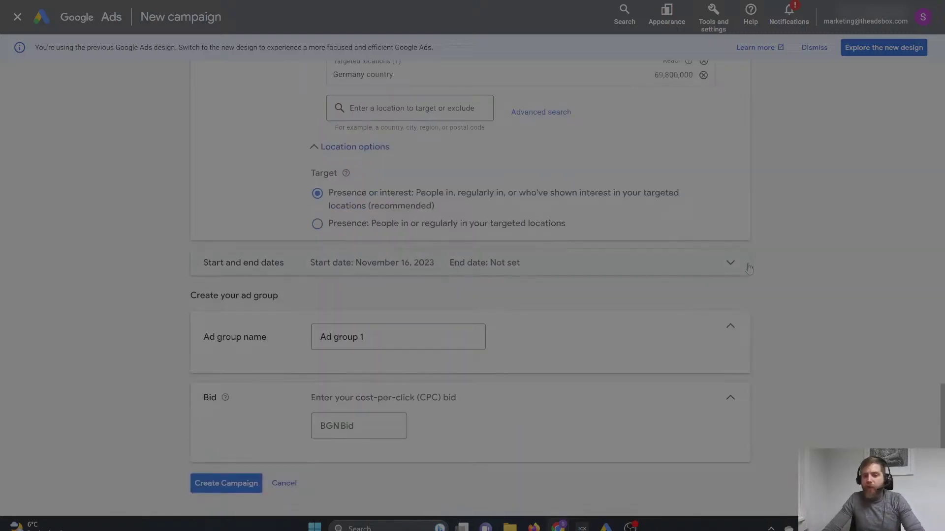
{"action": "left_click", "coordinate": [713, 261]}
{"action": "left_click", "coordinate": [730, 265]}
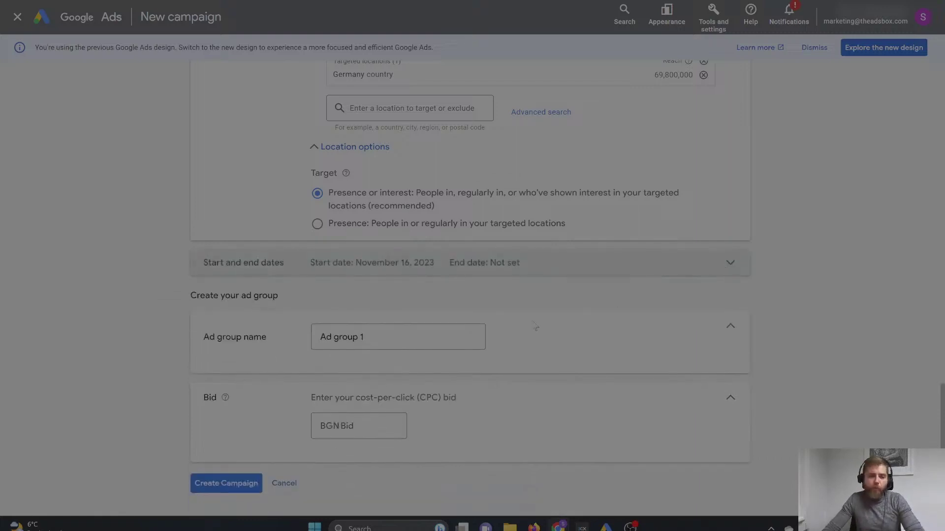
{"action": "triple_click", "coordinate": [388, 334]}
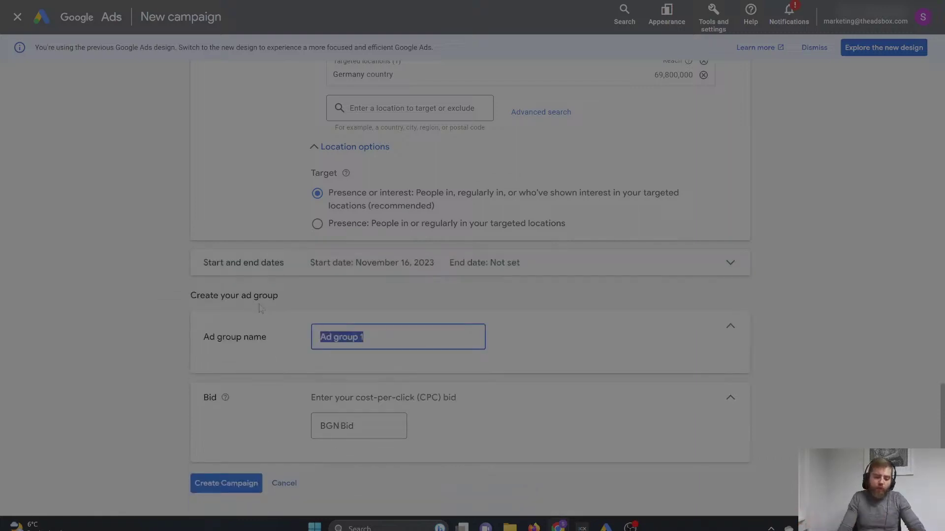
{"action": "type", "text": "All"}
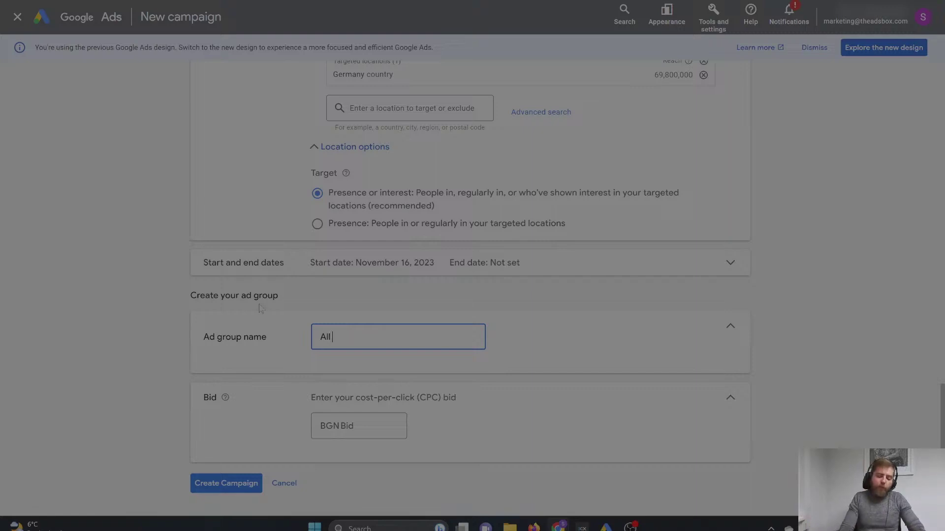
{"action": "type", "text": " Products"}
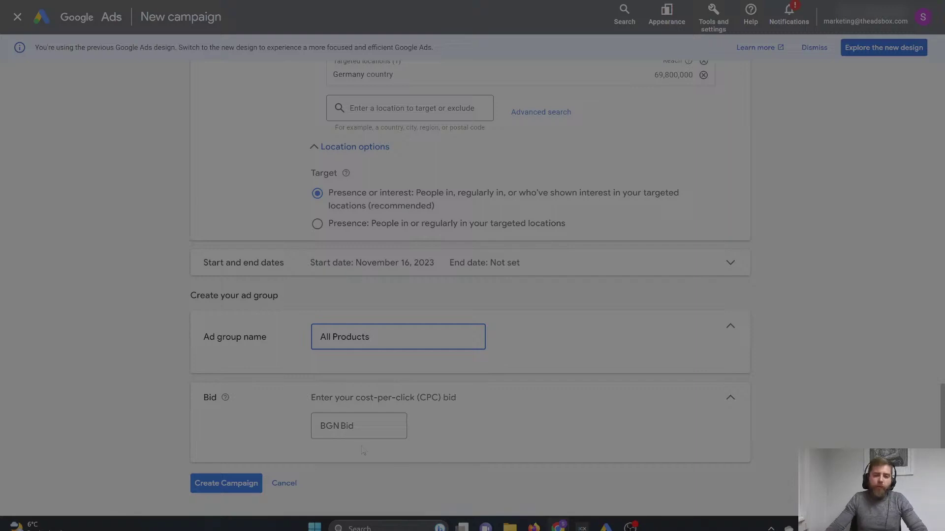
Set the ad group's CPC bid to BGN 0.25 and create the campaign
{"action": "left_click", "coordinate": [371, 425]}
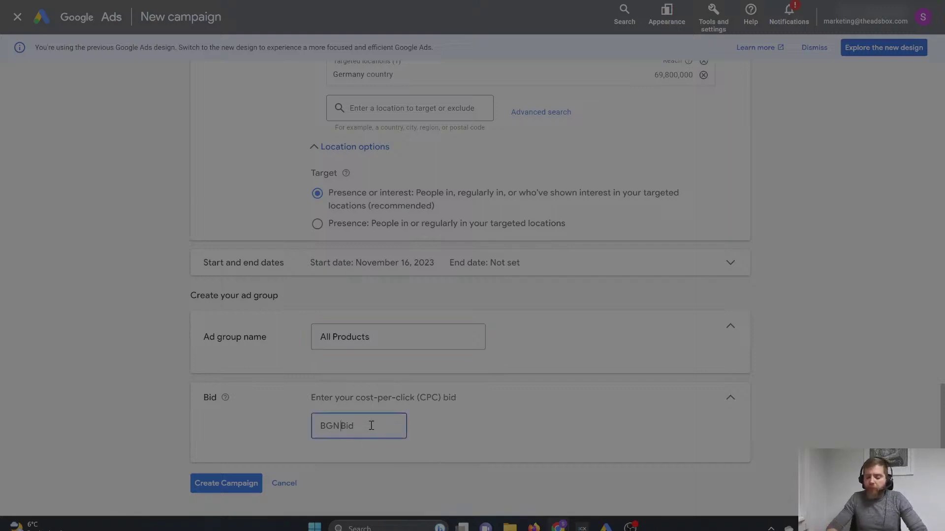
{"action": "type", "text": "0.25"}
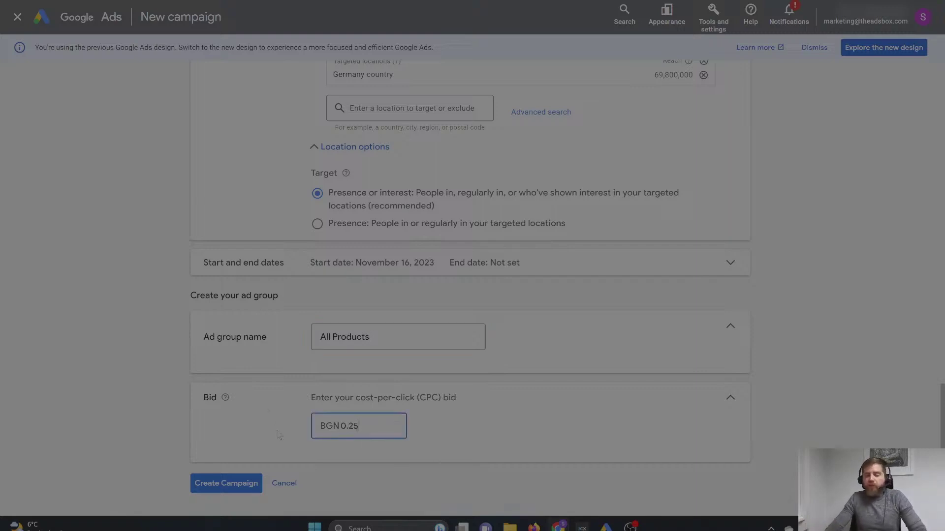
{"action": "left_click", "coordinate": [235, 488]}
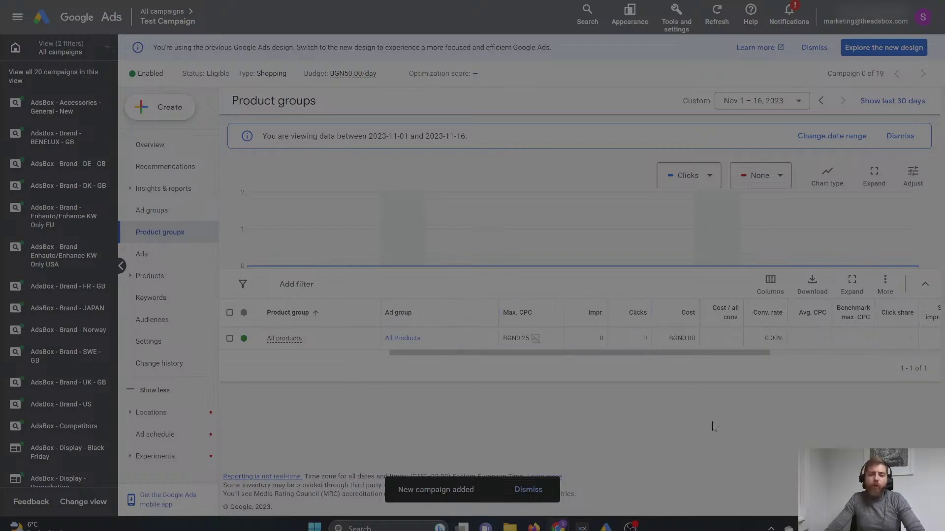
Inspect the editable Max. CPC bid of the All products group and open the All Products ad group
{"action": "mouse_move", "coordinate": [538, 345]}
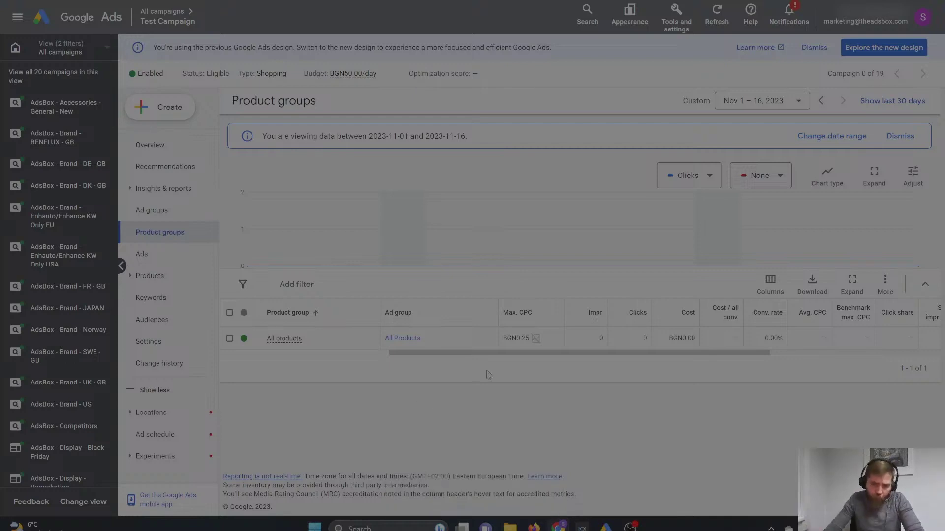
{"action": "left_click", "coordinate": [553, 344]}
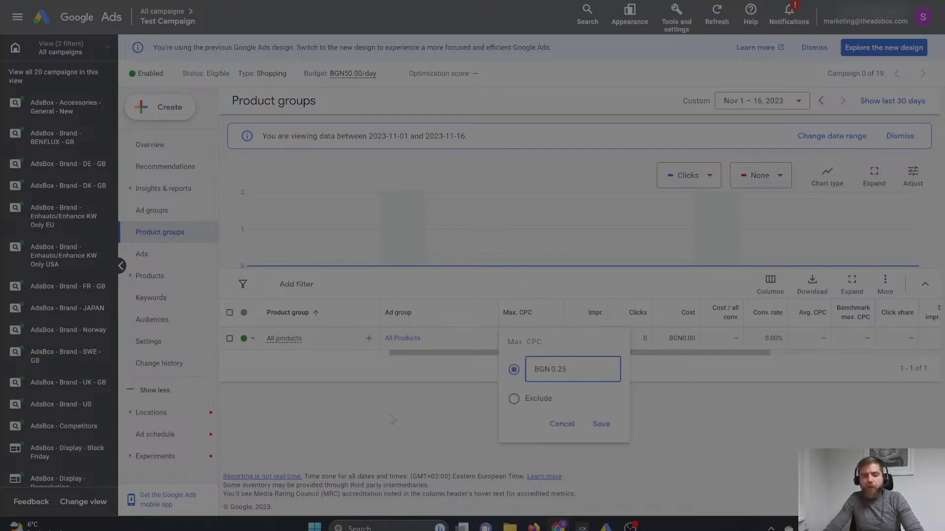
{"action": "key", "text": "Return"}
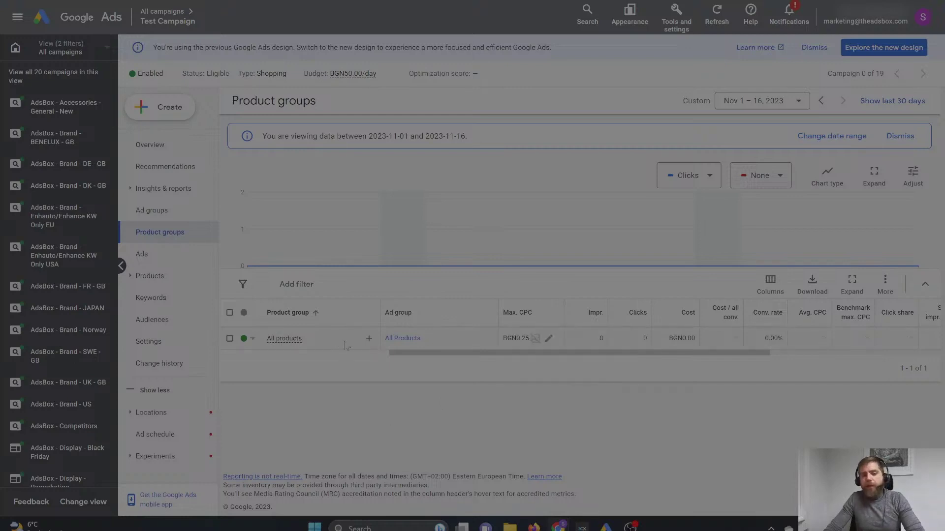
{"action": "left_click", "coordinate": [193, 215]}
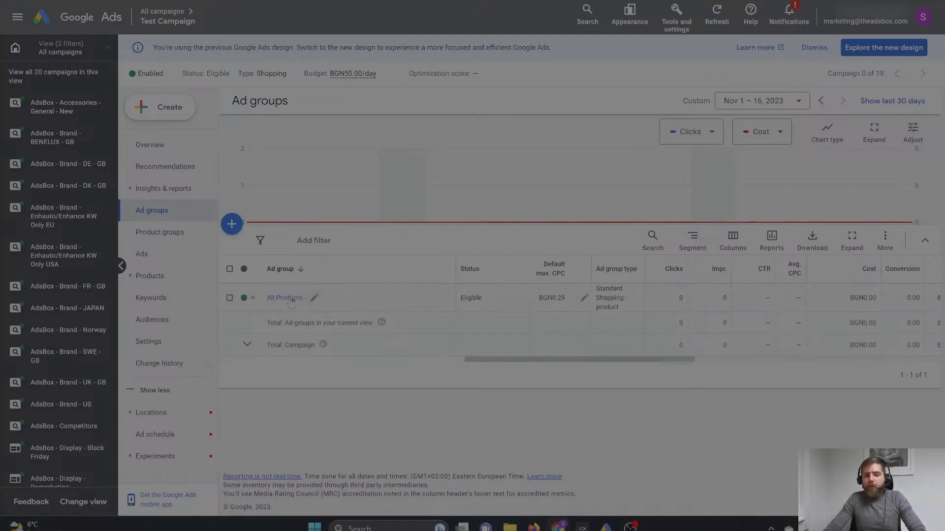
{"action": "left_click", "coordinate": [285, 298]}
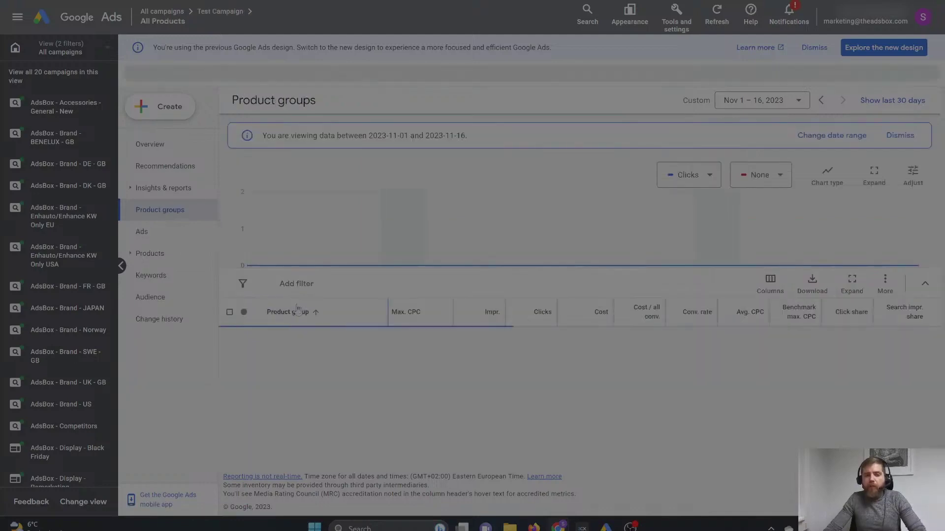
In the other Google Ads account, examine the listing groups of the "PMax: Push - Smart - Dewalt - New Feed - 100+" campaign
{"action": "mouse_move", "coordinate": [301, 345]}
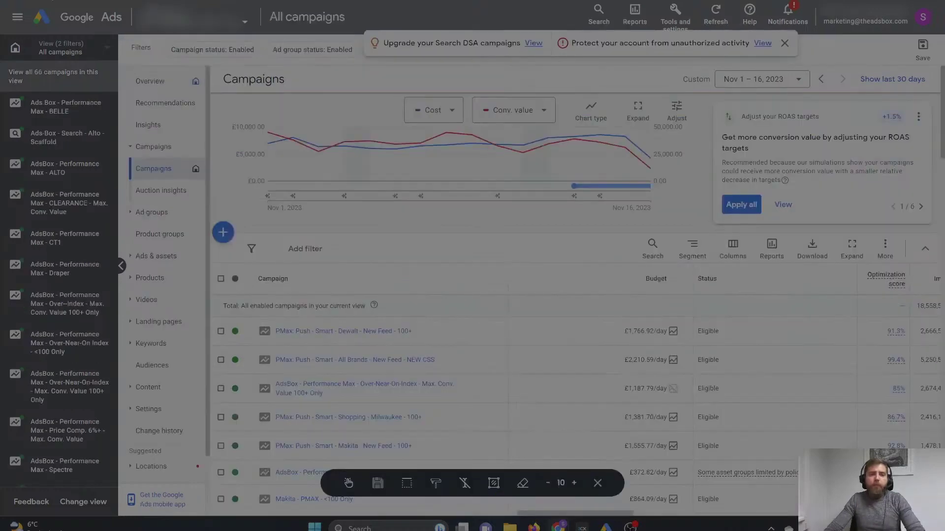
{"action": "left_click", "coordinate": [299, 332]}
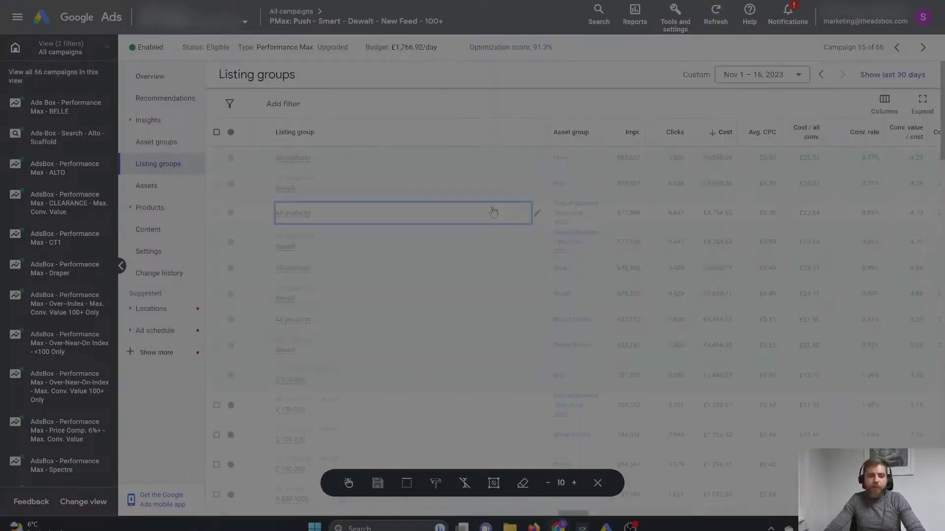
{"action": "mouse_move", "coordinate": [292, 160]}
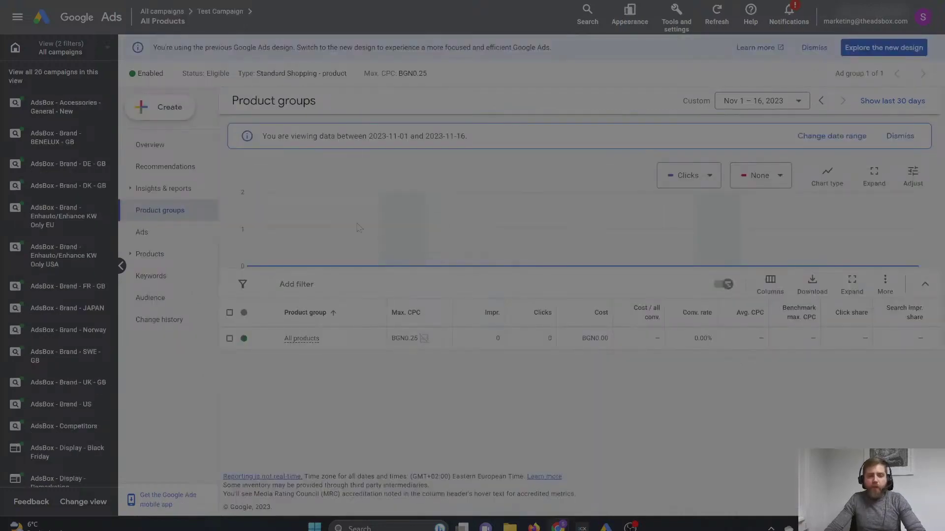
Start subdividing the Test Campaign's All products group and preview the breakdowns by Category, Brand and Item ID
{"action": "left_click", "coordinate": [380, 341]}
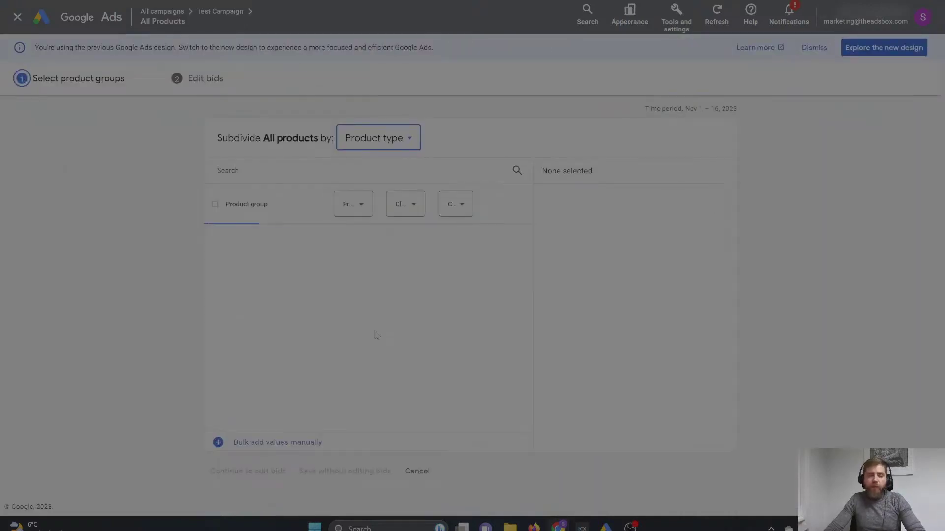
{"action": "left_click", "coordinate": [401, 143]}
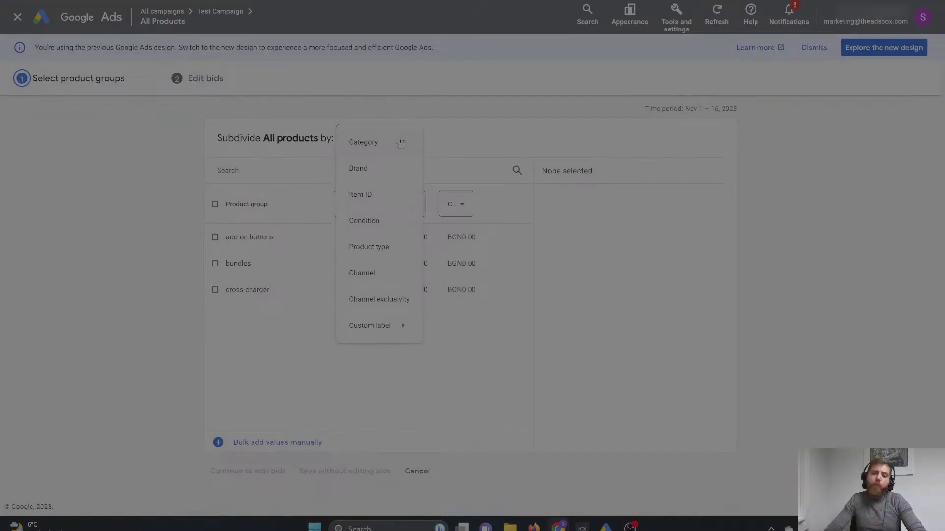
{"action": "left_click", "coordinate": [383, 142]}
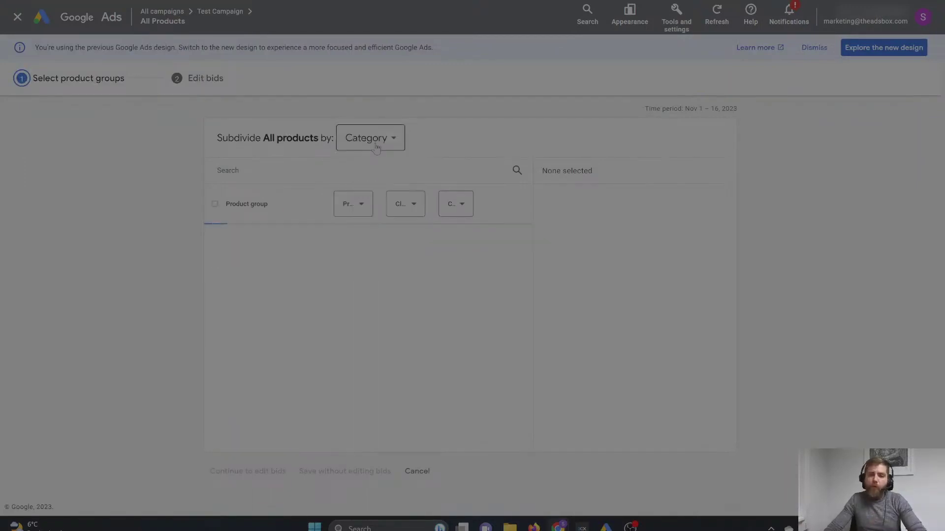
{"action": "left_click", "coordinate": [382, 142]}
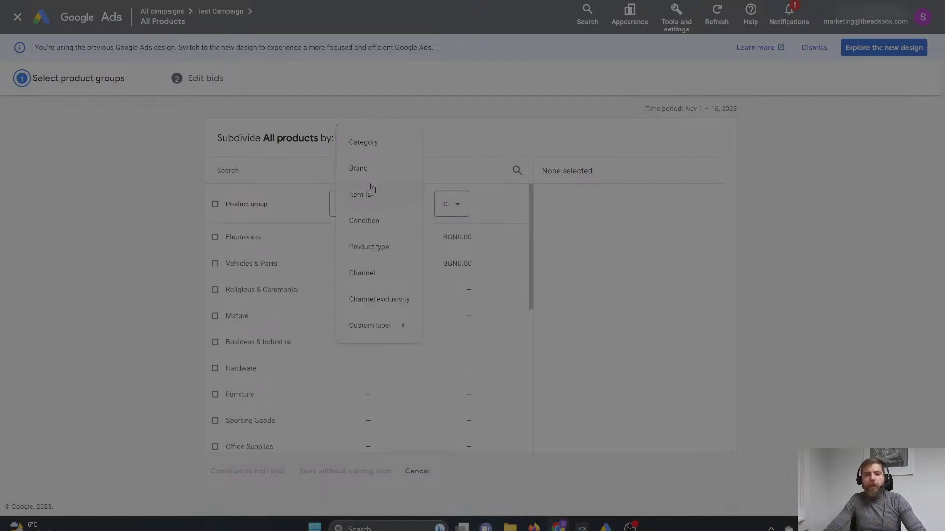
{"action": "left_click", "coordinate": [372, 172]}
{"action": "left_click", "coordinate": [372, 139]}
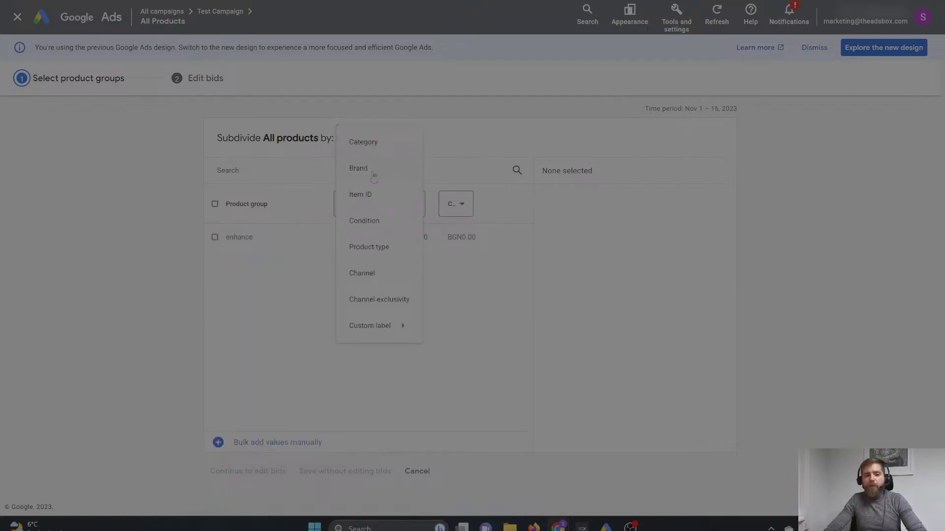
{"action": "left_click", "coordinate": [364, 195]}
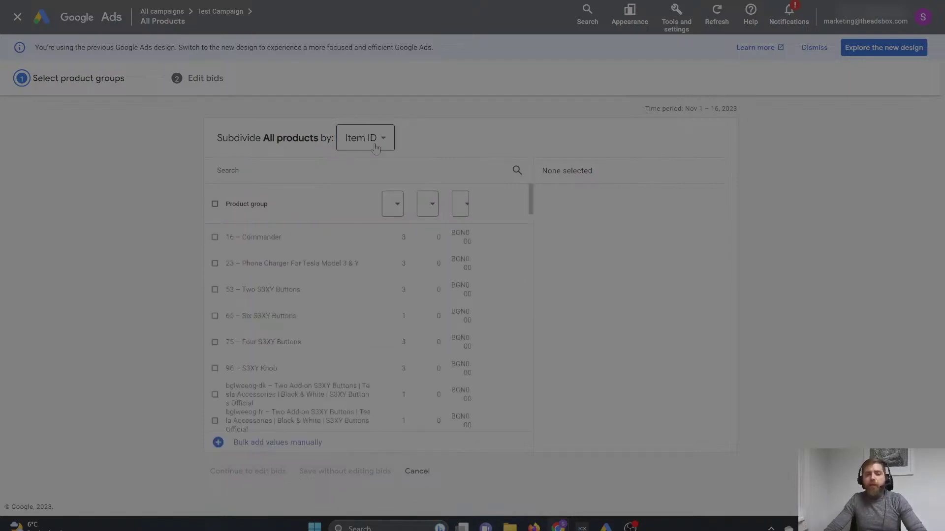
Examine the remaining subdivision attributes, including Custom label 0 to 4, without choosing one
{"action": "left_click", "coordinate": [376, 147]}
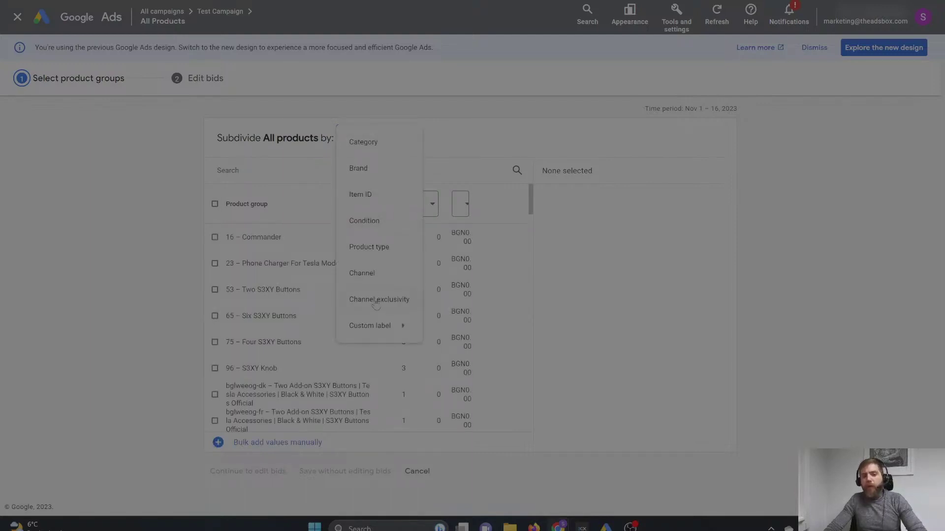
{"action": "mouse_move", "coordinate": [387, 333]}
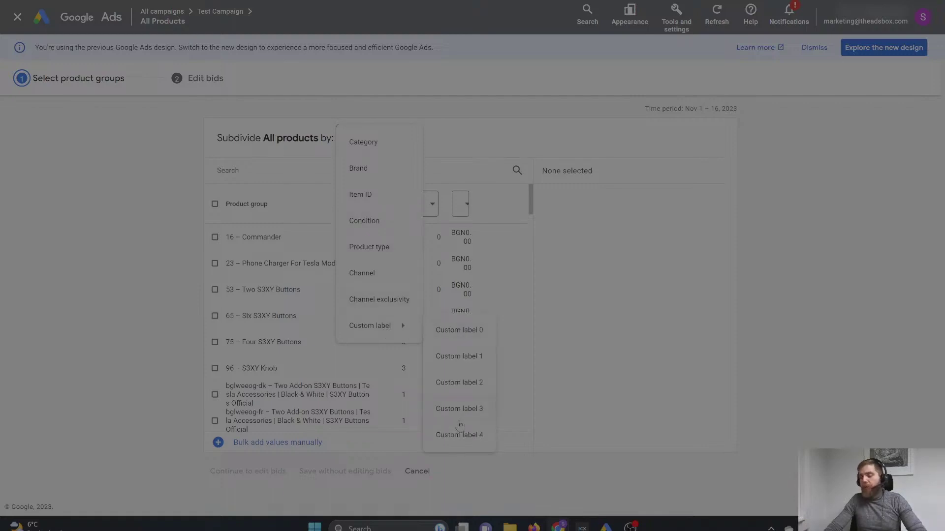
{"action": "key", "text": "Escape"}
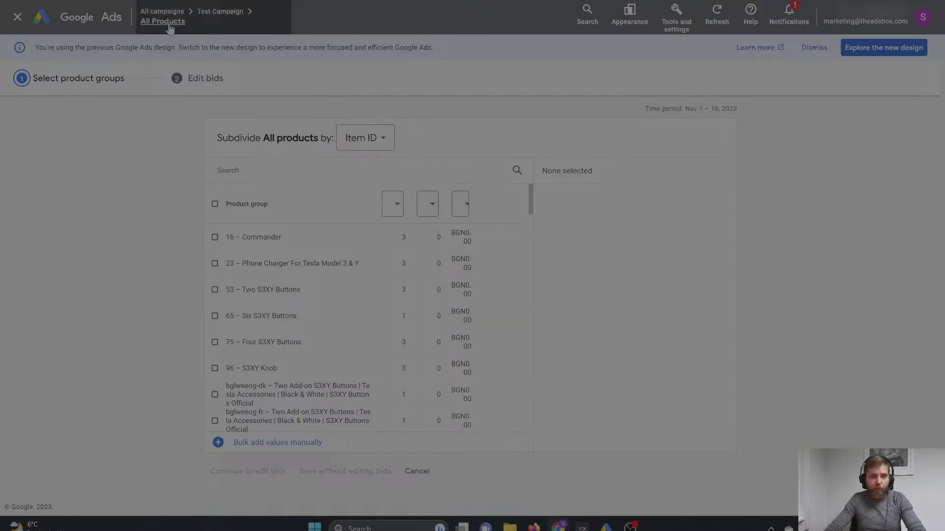
Switch to the Google Slides deck "The Ads Box - Scripts Training" and present the "Стандартен Шопинг" slide on campaign segmentation
{"action": "left_click", "coordinate": [162, 12]}
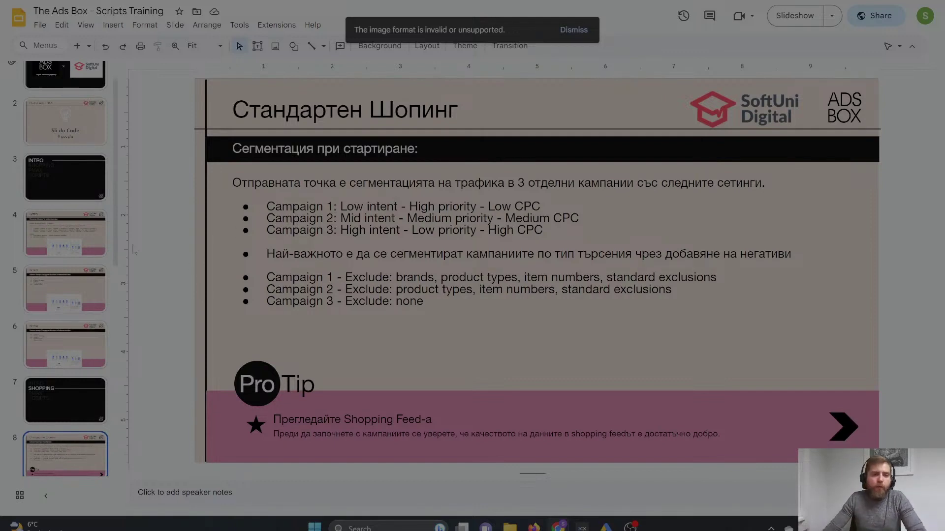
{"action": "left_click", "coordinate": [795, 16]}
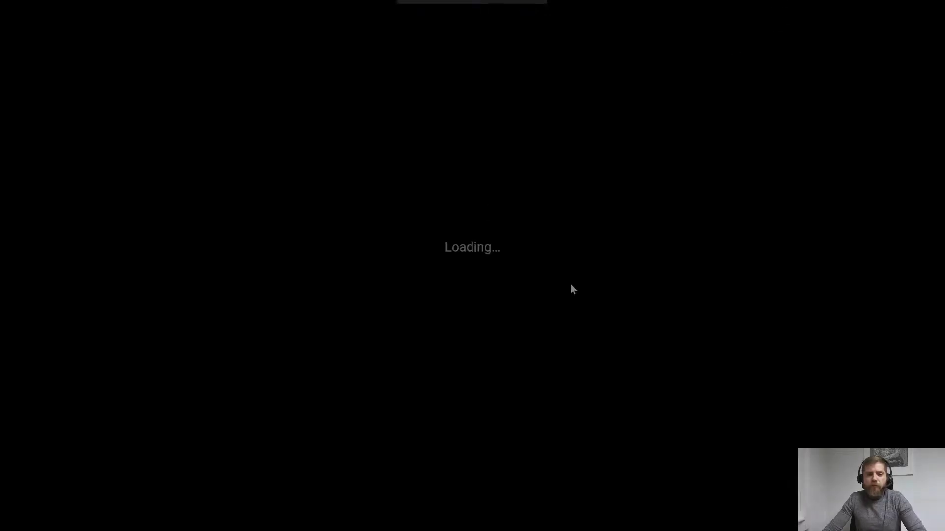
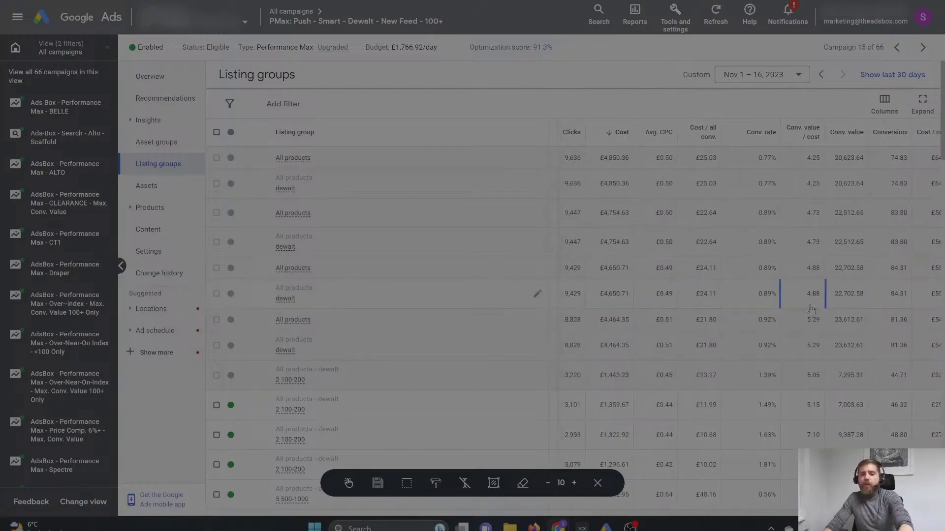
{"action": "scroll", "coordinate": [787, 295], "scroll_direction": "right", "scroll_amount": 1}
{"action": "scroll", "coordinate": [815, 301], "scroll_direction": "right", "scroll_amount": 3}
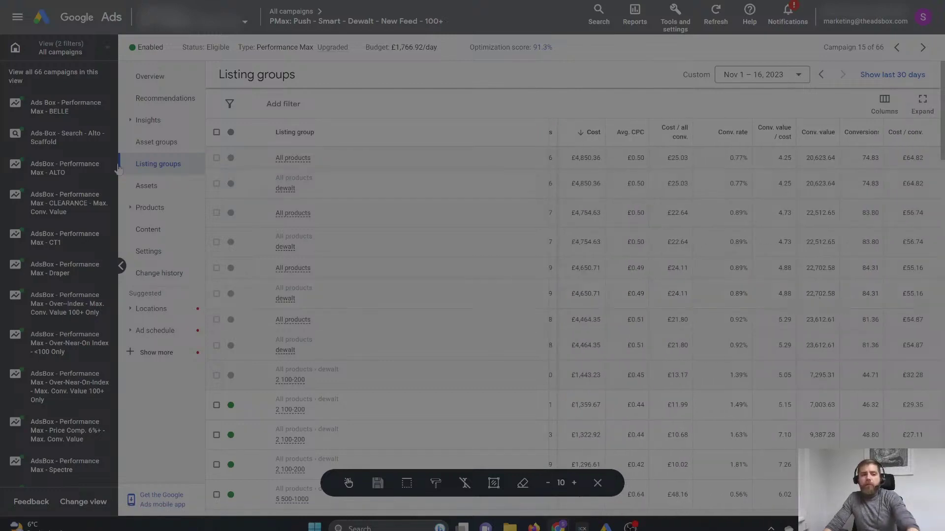
{"action": "left_click", "coordinate": [634, 15]}
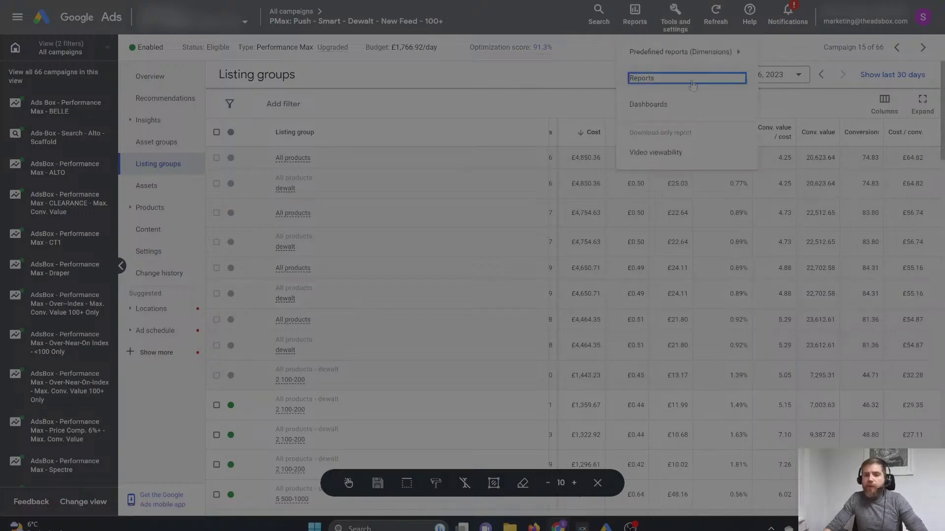
{"action": "mouse_move", "coordinate": [680, 52]}
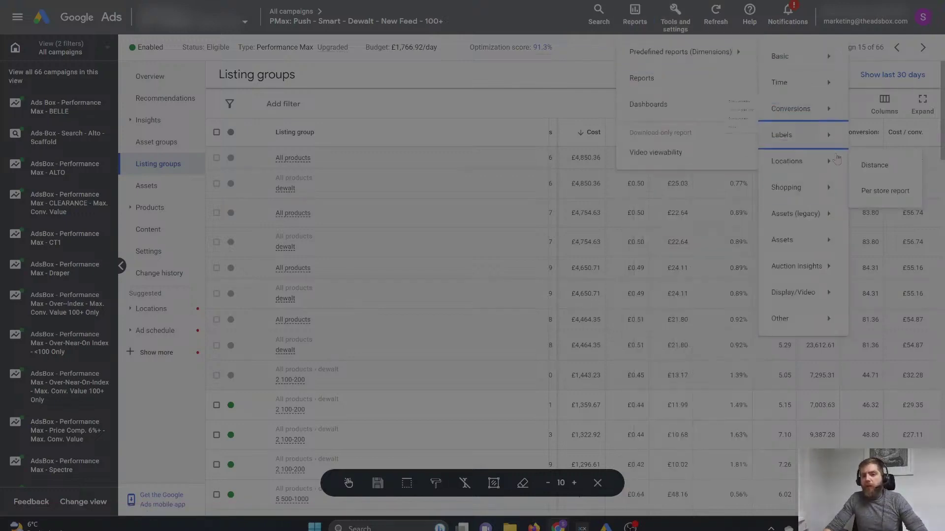
{"action": "left_click", "coordinate": [829, 187]}
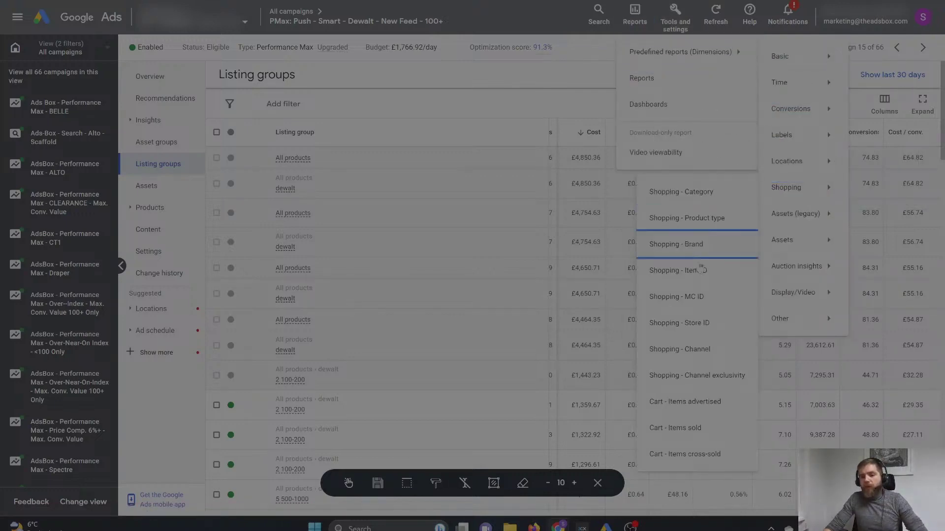
{"action": "left_click", "coordinate": [674, 276]}
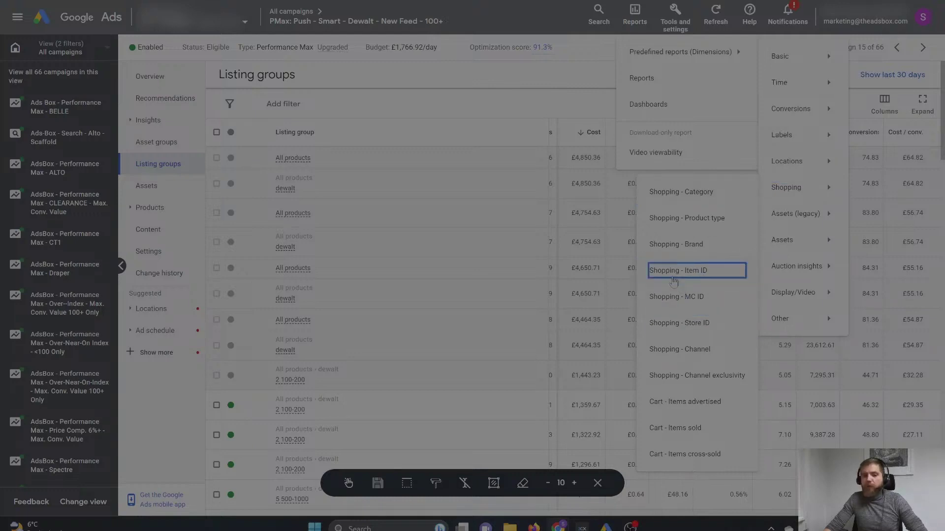
Close the screen annotation toolbar and open the predefined "Shopping - Item ID" report
{"action": "left_click", "coordinate": [598, 483]}
{"action": "left_click", "coordinate": [642, 16]}
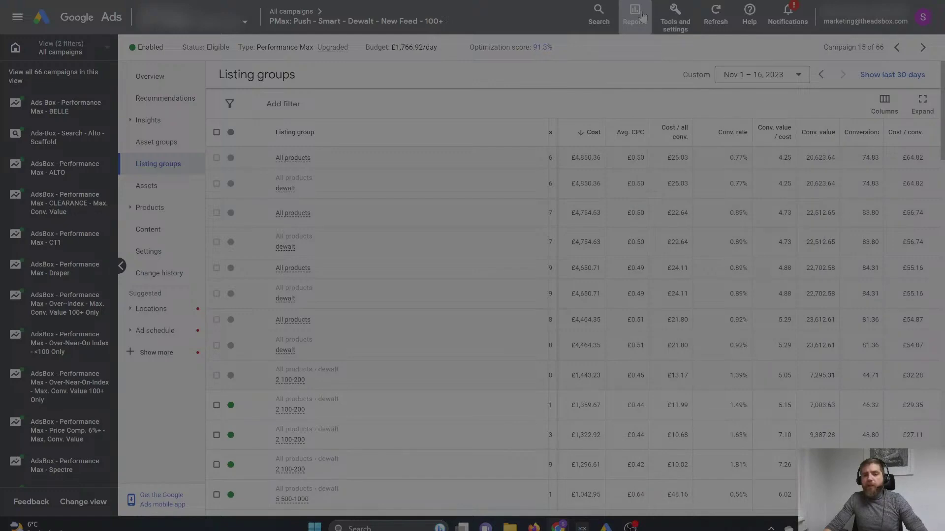
{"action": "mouse_move", "coordinate": [708, 56]}
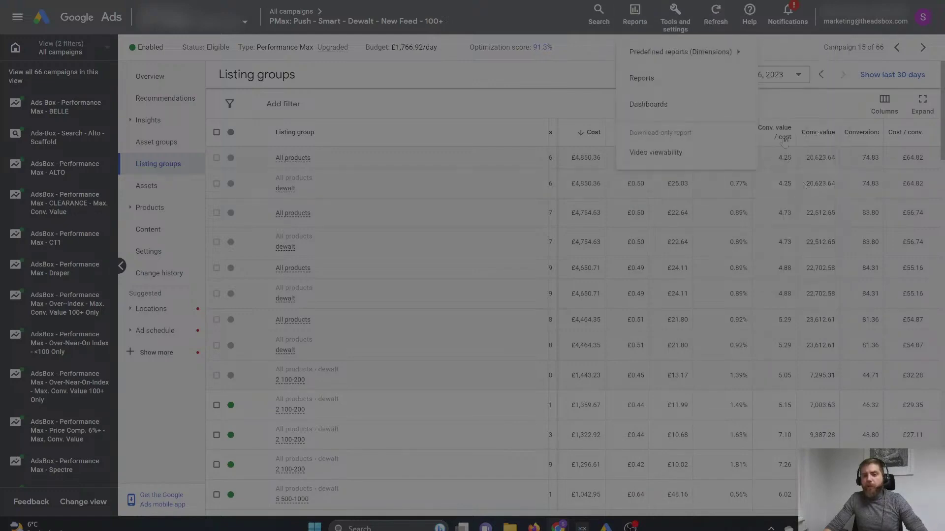
{"action": "mouse_move", "coordinate": [797, 197]}
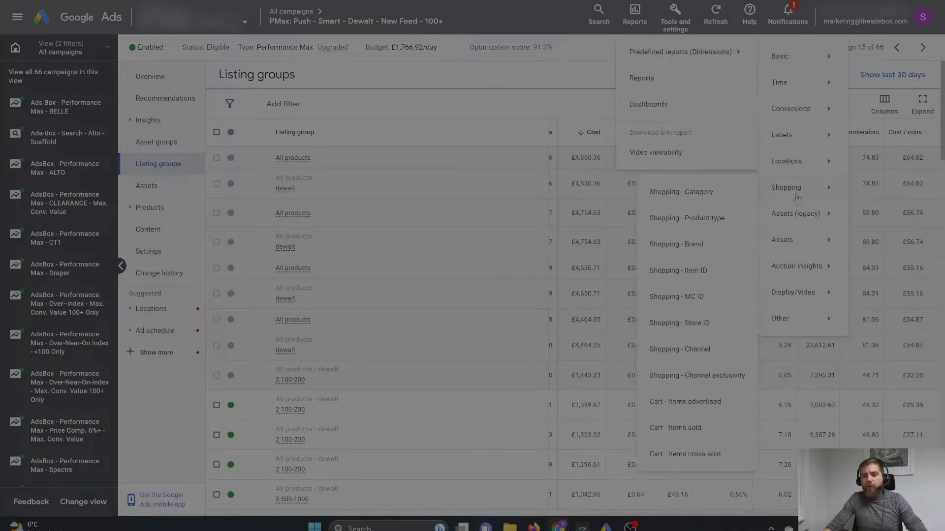
{"action": "left_click", "coordinate": [676, 271]}
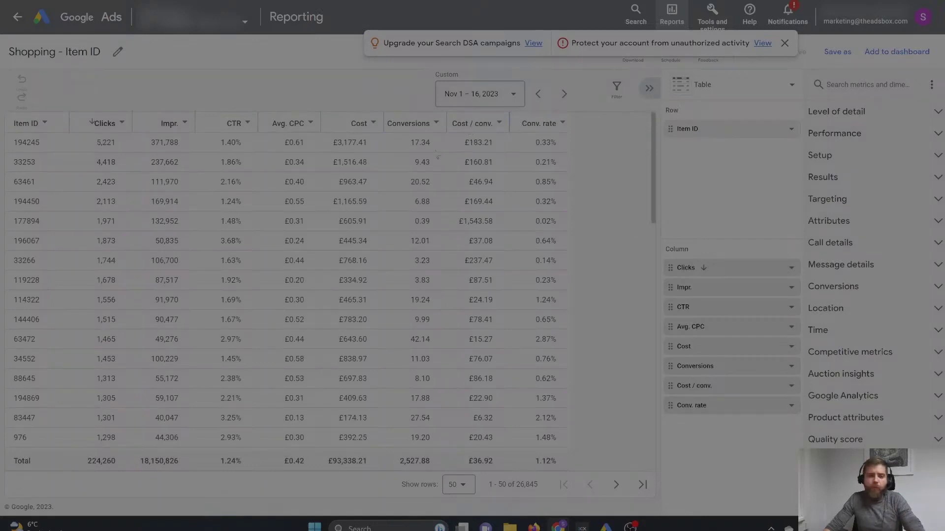
Sort the Item ID report by Cost from high to low and add Conv. value and Conv. value / cost columns after Cost
{"action": "left_click", "coordinate": [331, 125]}
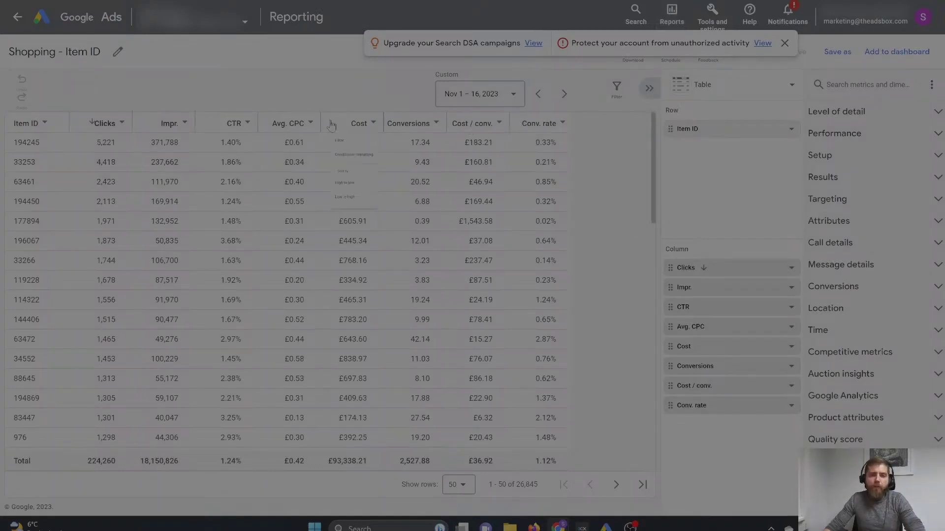
{"action": "left_click", "coordinate": [346, 230]}
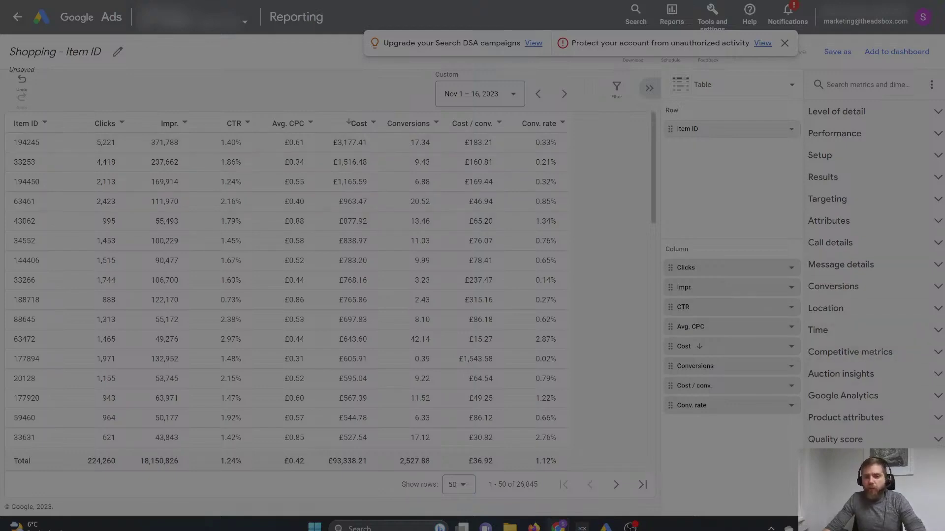
{"action": "left_click", "coordinate": [874, 285]}
{"action": "scroll", "coordinate": [874, 285], "scroll_direction": "down", "scroll_amount": 3}
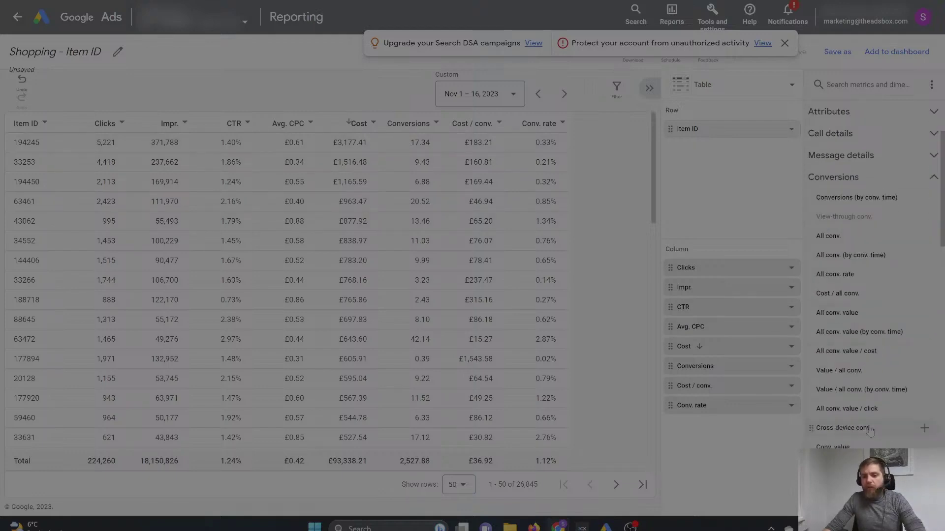
{"action": "left_click_drag", "start_coordinate": [833, 447], "coordinate": [753, 368]}
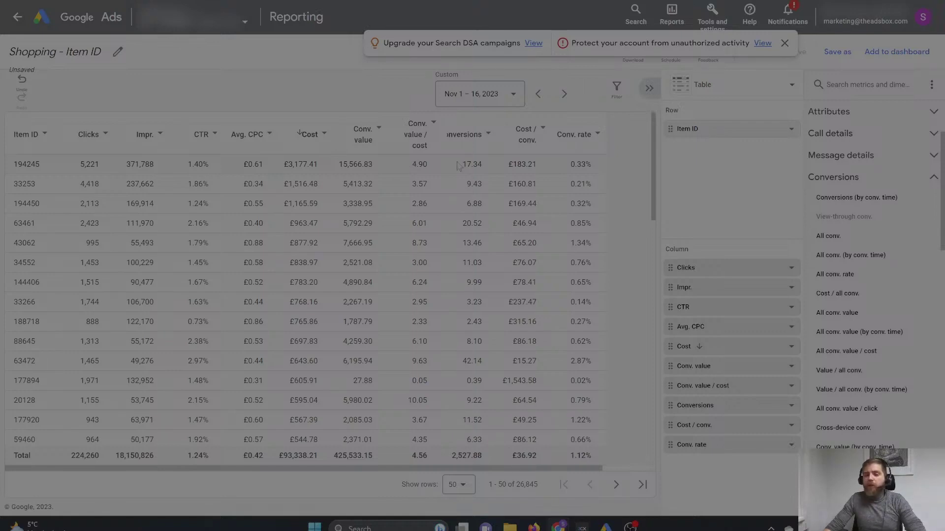
Sort the Item ID report by Conv. value / cost from high to low
{"action": "mouse_move", "coordinate": [426, 147]}
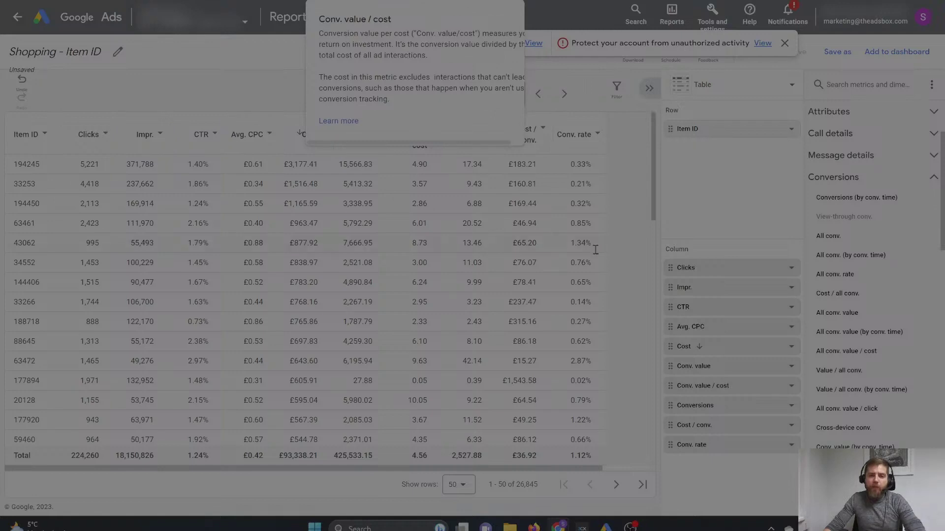
{"action": "mouse_move", "coordinate": [606, 528]}
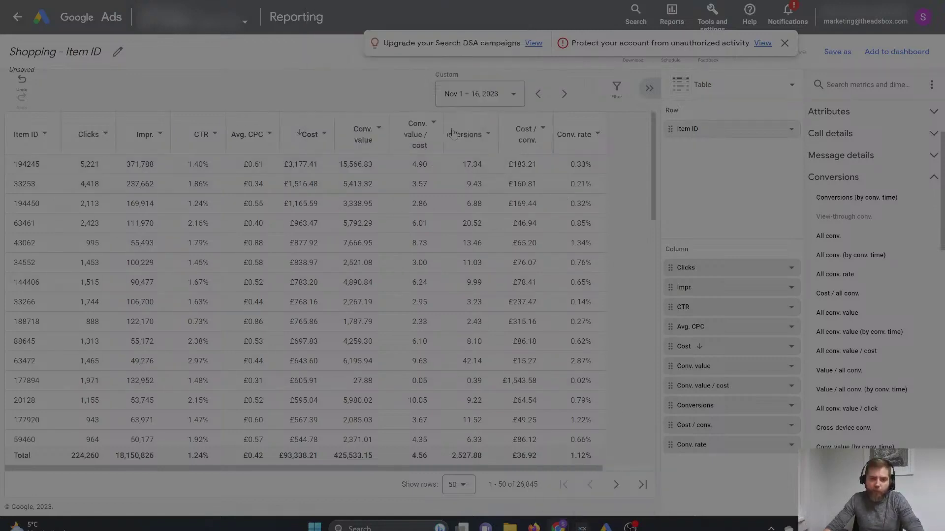
{"action": "left_click", "coordinate": [437, 126]}
{"action": "left_click", "coordinate": [385, 255]}
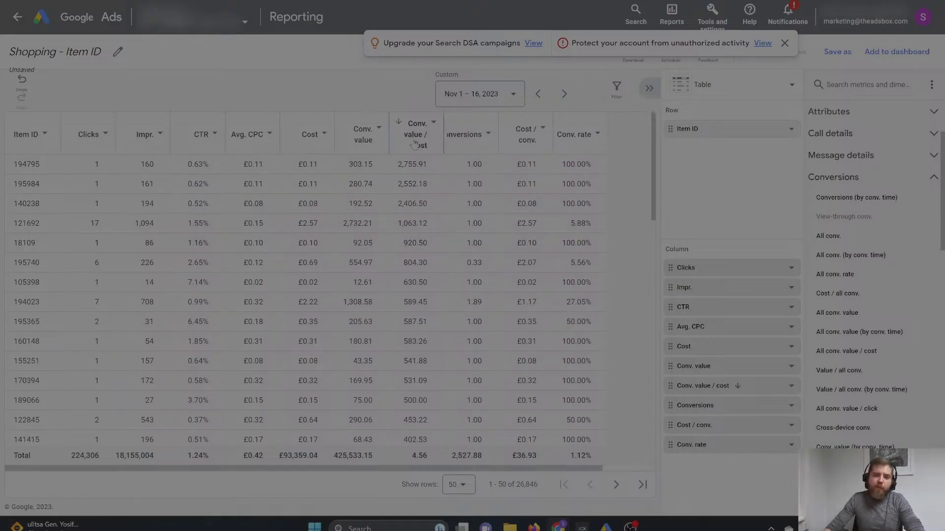
{"action": "mouse_move", "coordinate": [410, 131]}
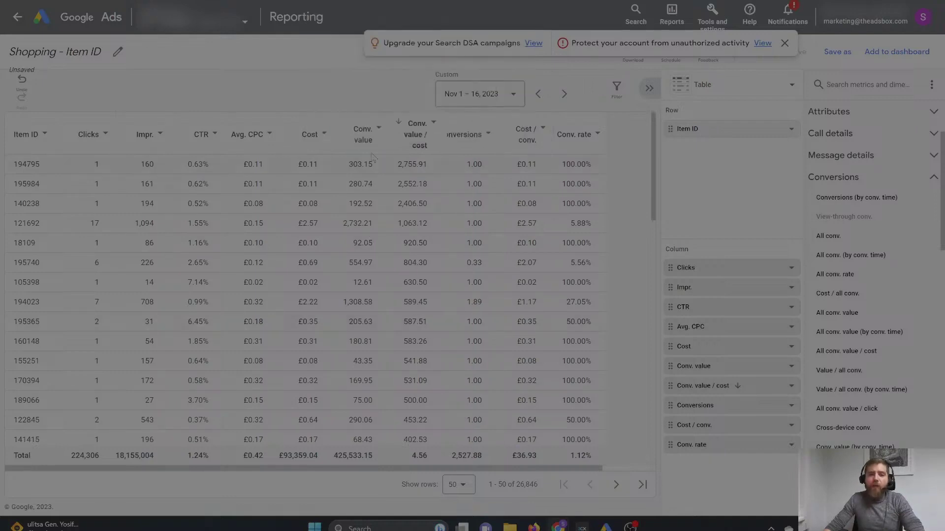
Sort the Item ID report by Conv. value from high to low and highlight the total Conv. value / cost
{"action": "left_click", "coordinate": [379, 129]}
{"action": "left_click", "coordinate": [337, 246]}
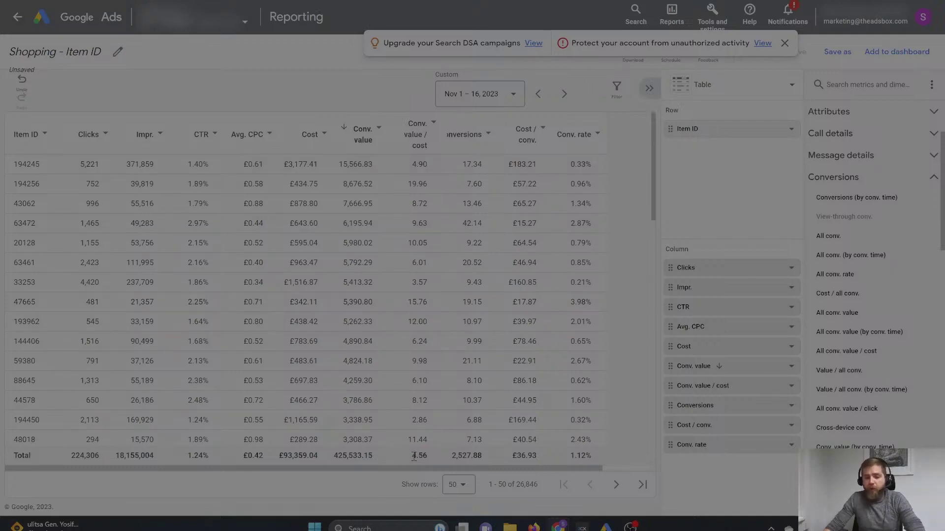
{"action": "left_click_drag", "start_coordinate": [412, 456], "coordinate": [430, 461]}
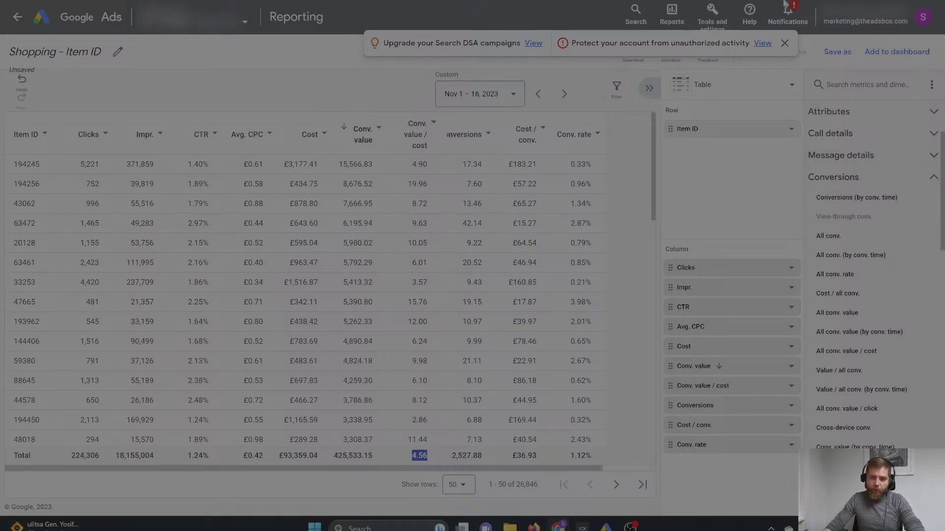
Open Google Merchant Center in a new browser tab and switch to the Toolden account
{"action": "key", "text": "ctrl+t"}
{"action": "type", "text": "merch"}
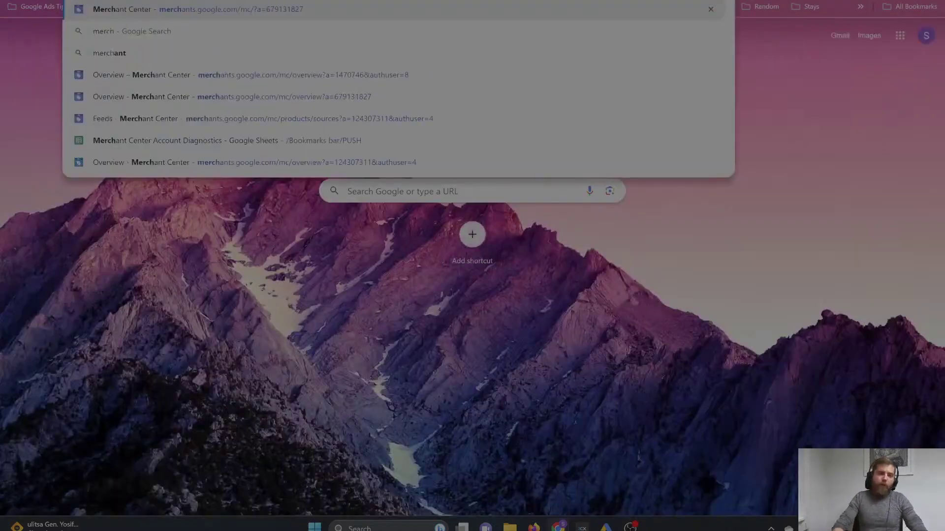
{"action": "key", "text": "Return"}
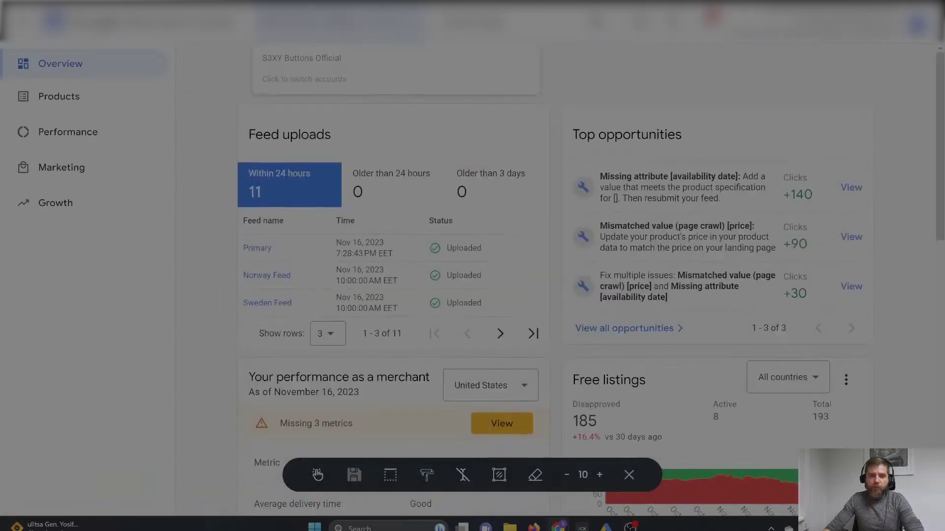
{"action": "left_click", "coordinate": [629, 474]}
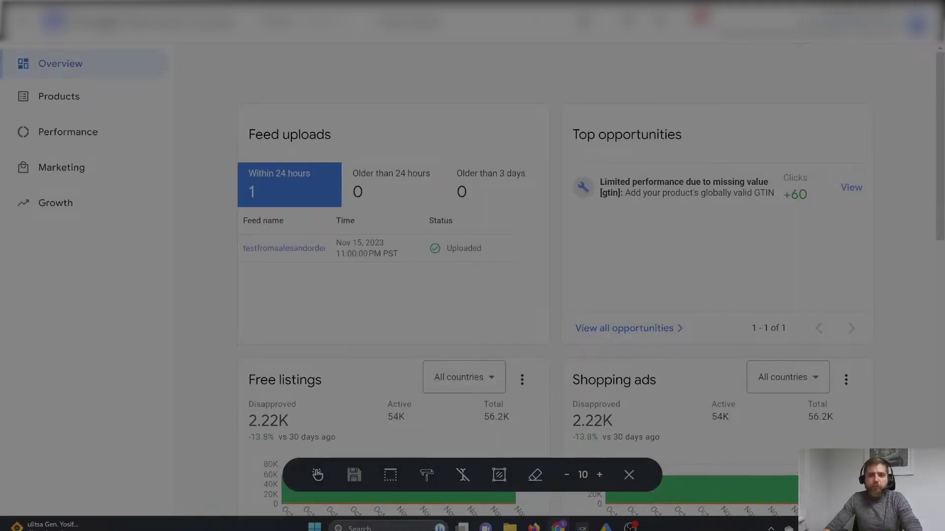
{"action": "left_click", "coordinate": [318, 21]}
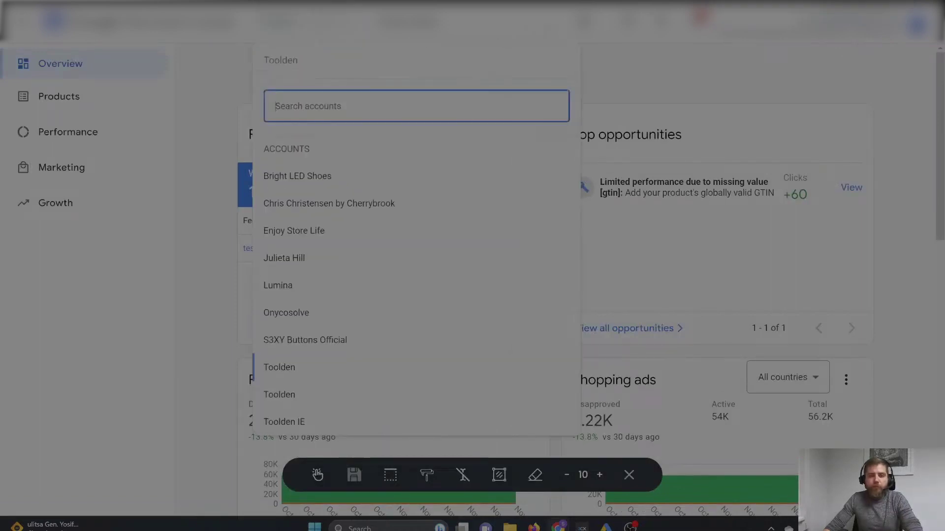
{"action": "left_click", "coordinate": [550, 45]}
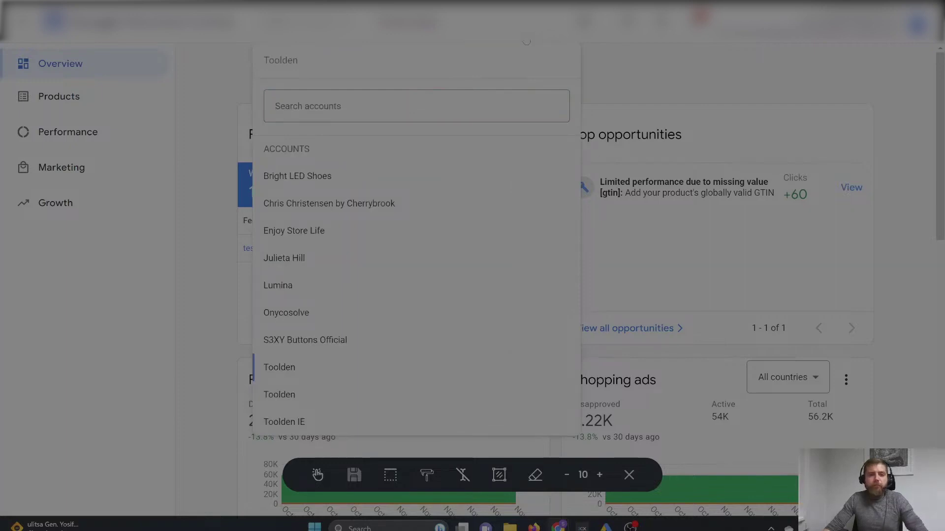
{"action": "left_click", "coordinate": [111, 161]}
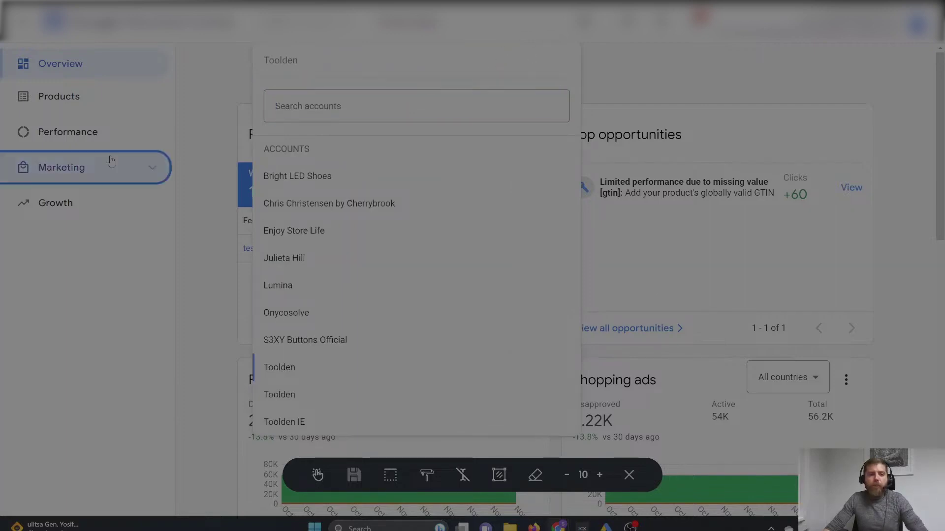
Open the product list of Merchant Center's Price competitiveness report and examine how product prices compare with their benchmark prices
{"action": "left_click", "coordinate": [629, 475]}
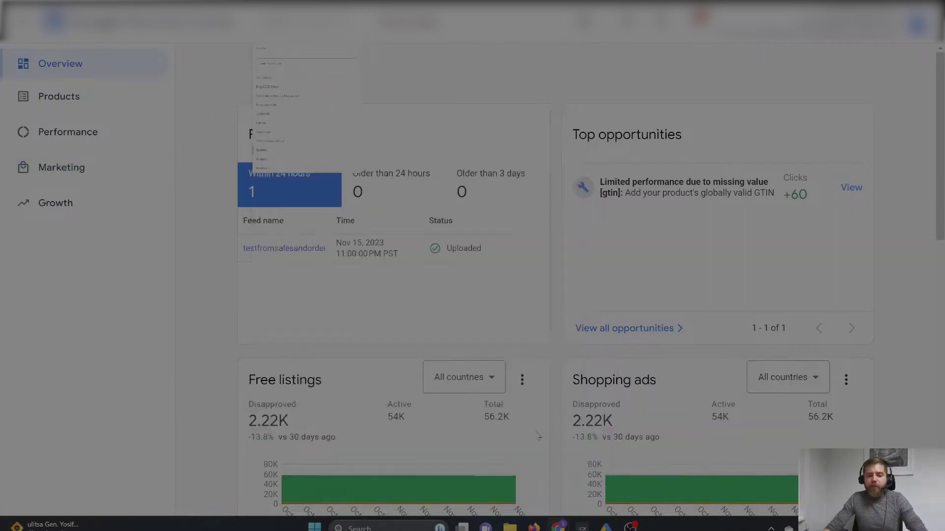
{"action": "left_click", "coordinate": [152, 171]}
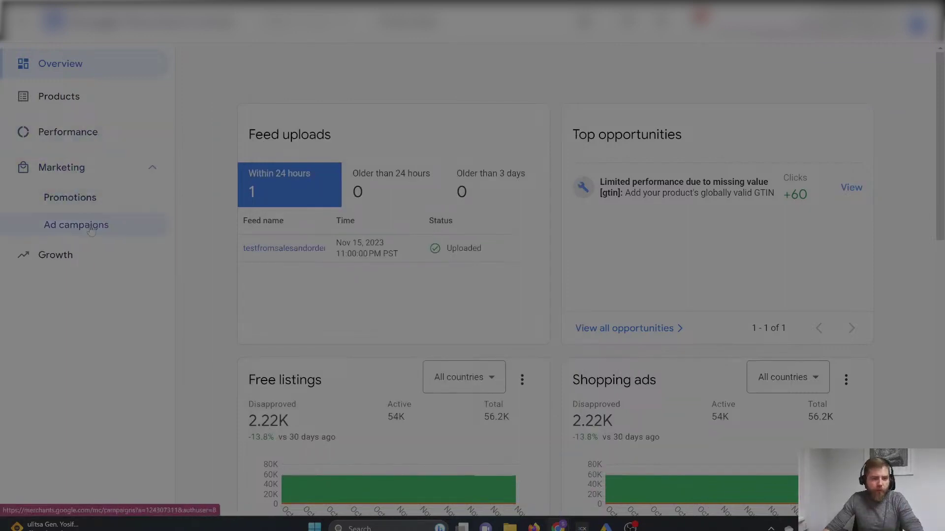
{"action": "left_click", "coordinate": [84, 255]}
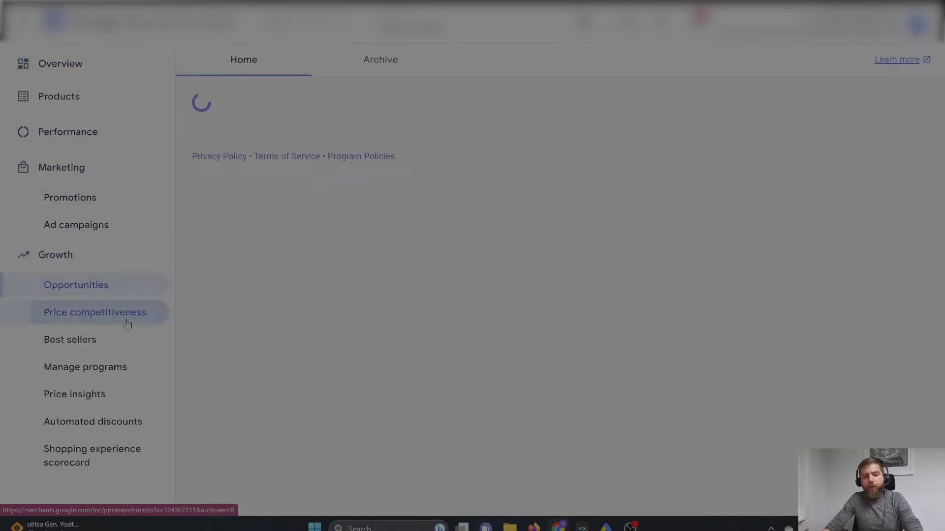
{"action": "left_click", "coordinate": [127, 323]}
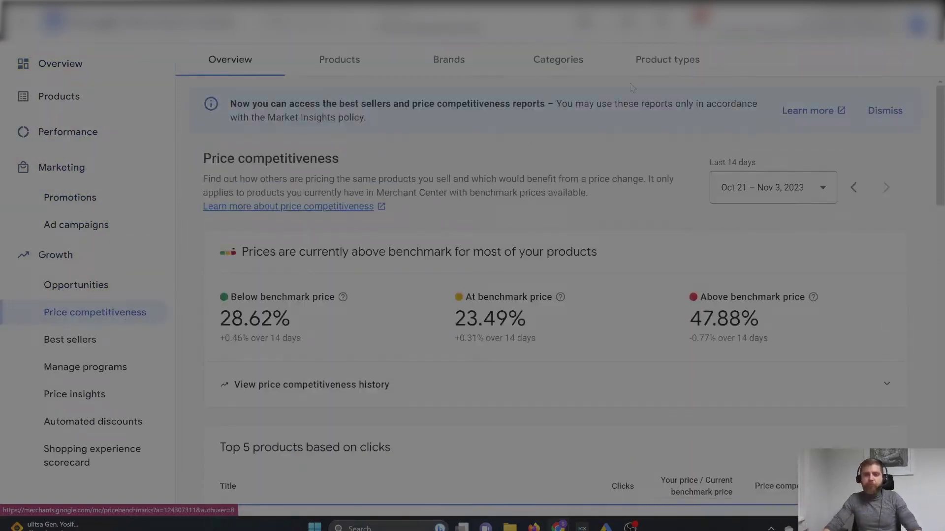
{"action": "left_click", "coordinate": [342, 56]}
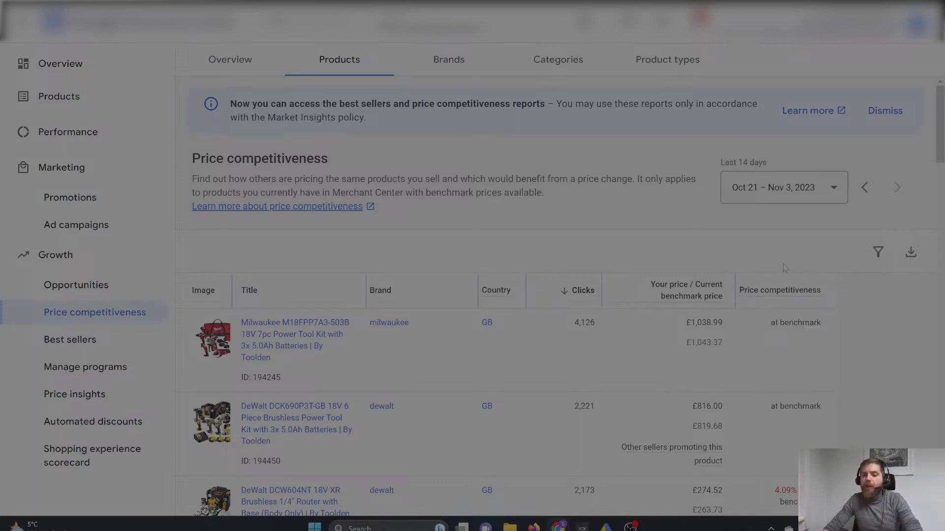
{"action": "scroll", "coordinate": [777, 252], "scroll_direction": "down", "scroll_amount": 20}
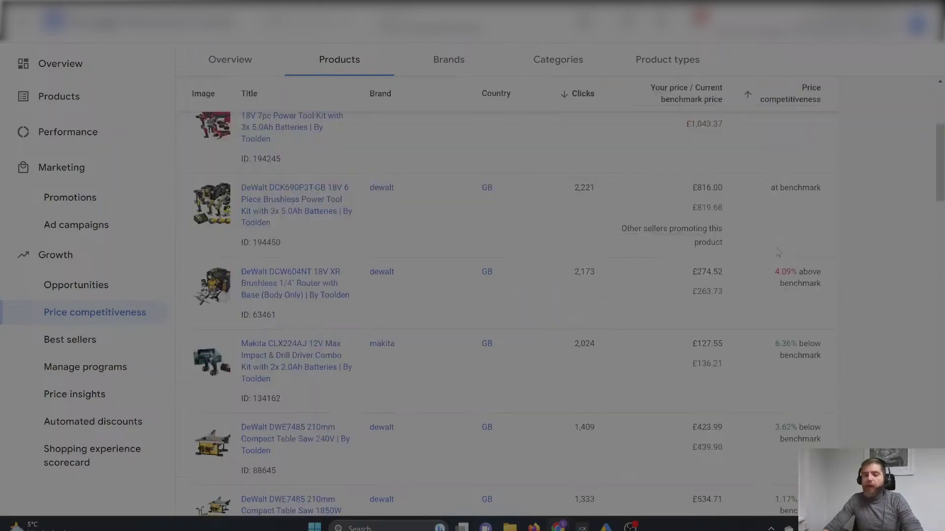
{"action": "scroll", "coordinate": [785, 266], "scroll_direction": "down", "scroll_amount": 15}
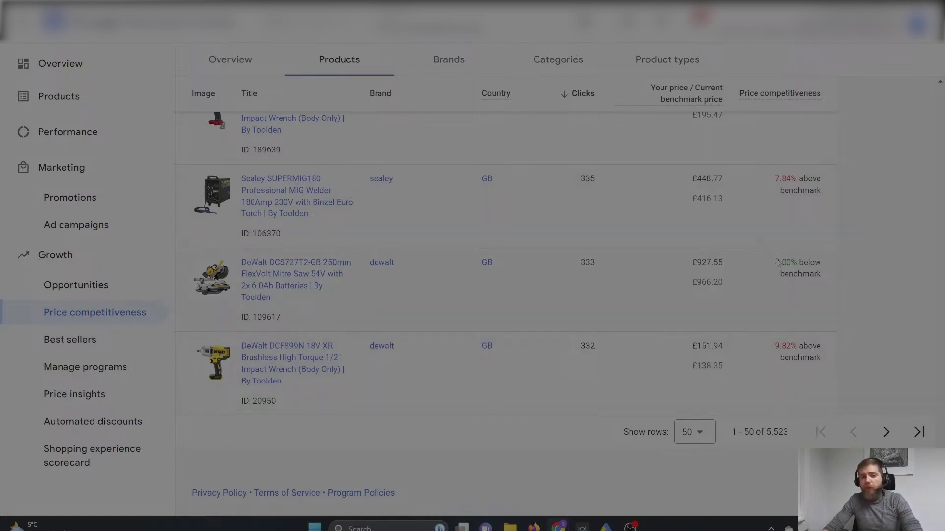
{"action": "scroll", "coordinate": [795, 266], "scroll_direction": "up", "scroll_amount": 3}
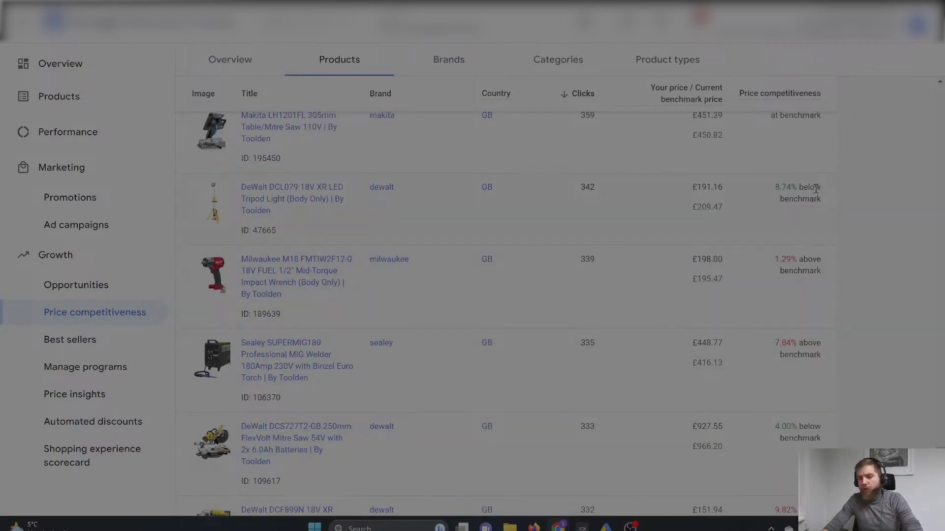
{"action": "scroll", "coordinate": [815, 188], "scroll_direction": "up", "scroll_amount": 3}
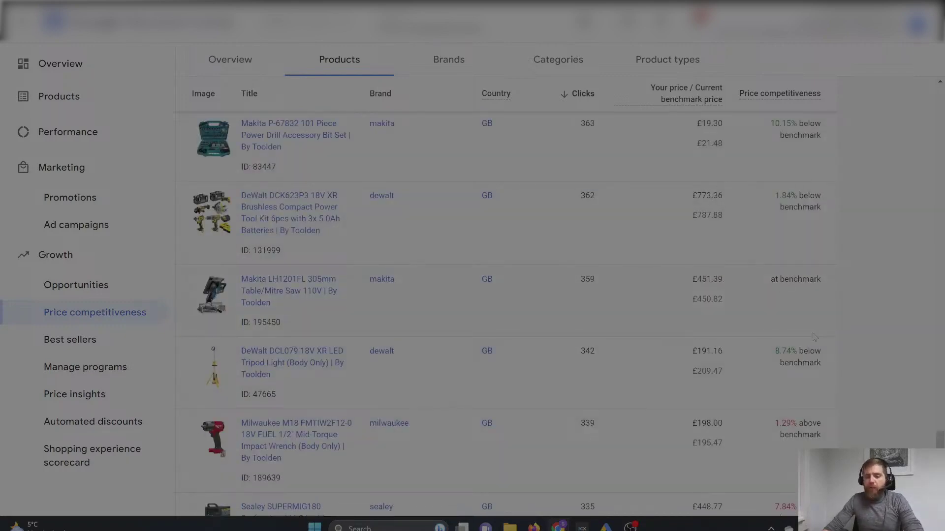
{"action": "scroll", "coordinate": [815, 337], "scroll_direction": "up", "scroll_amount": 20}
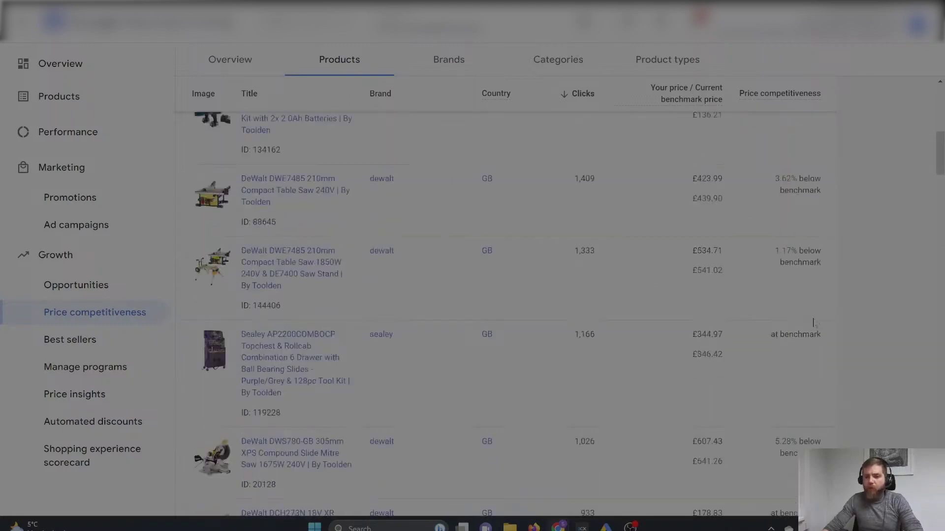
{"action": "scroll", "coordinate": [812, 322], "scroll_direction": "up", "scroll_amount": 10}
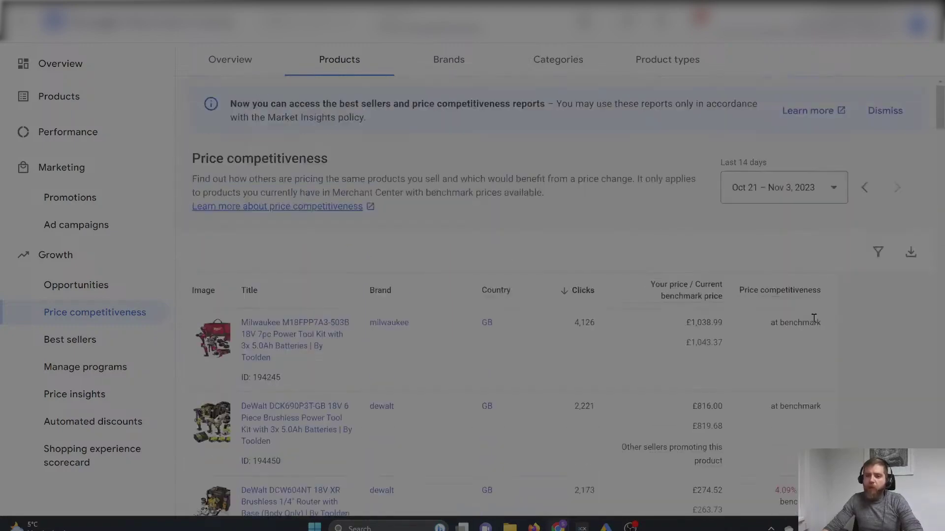
{"action": "left_click", "coordinate": [916, 257]}
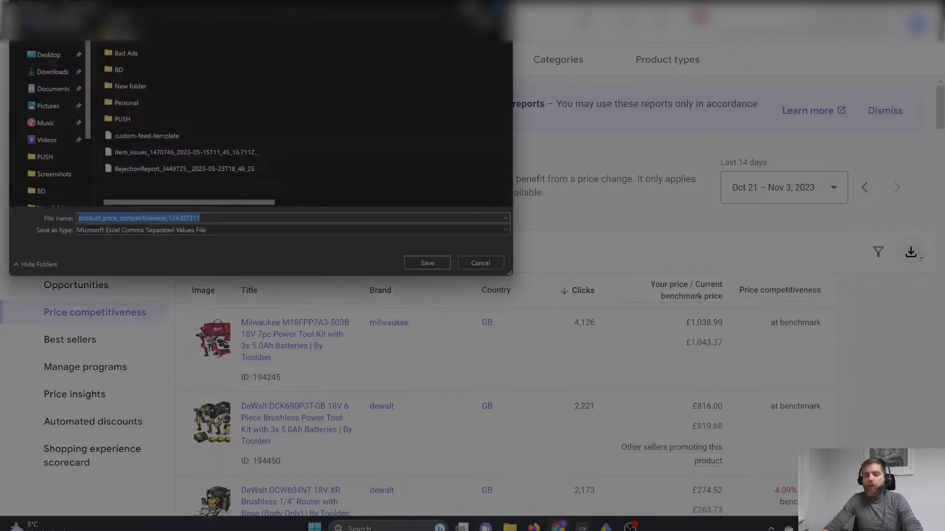
{"action": "left_click", "coordinate": [485, 266]}
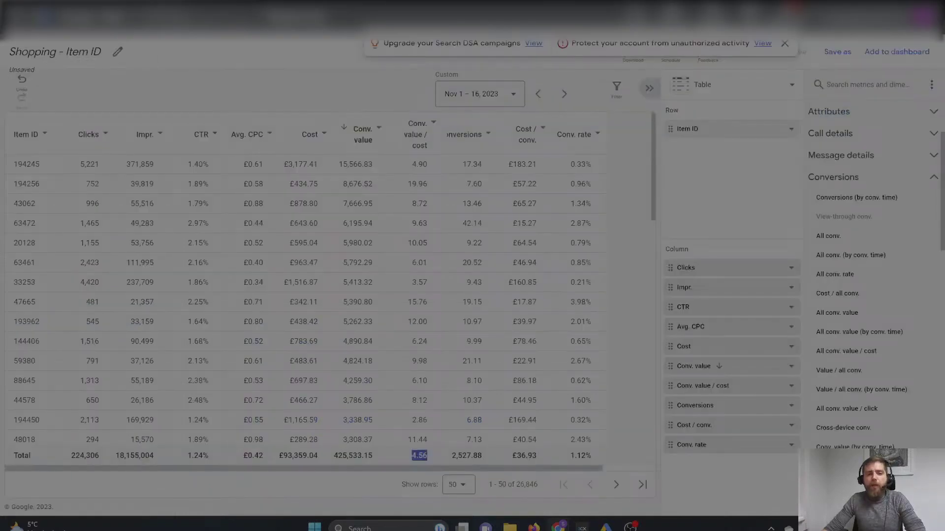
Switch back to Google Ads and open the bulk actions Scripts list, leaving the Item ID report without saving its changes
{"action": "left_click", "coordinate": [711, 15]}
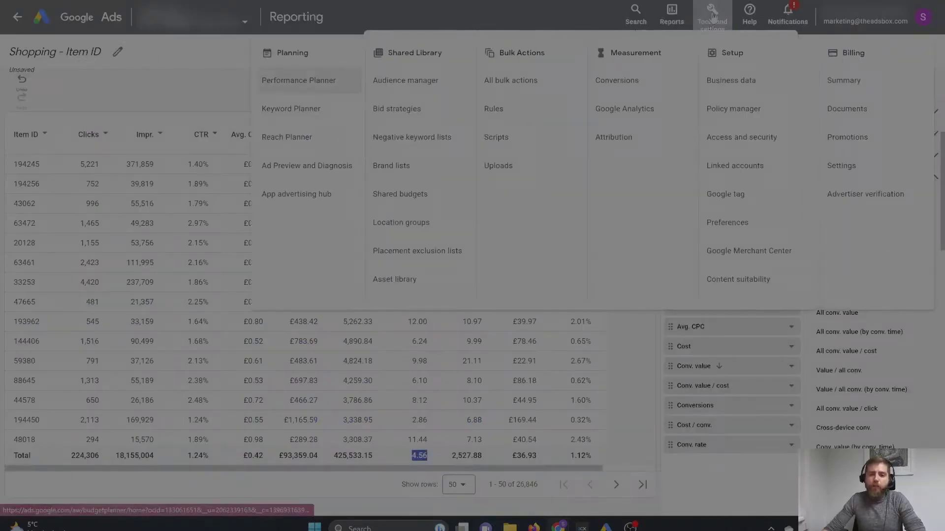
{"action": "left_click", "coordinate": [514, 142]}
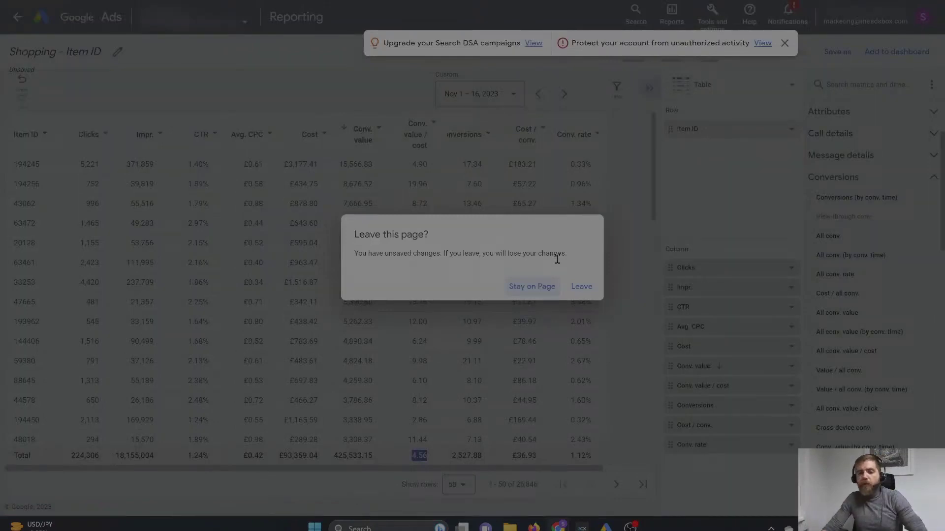
{"action": "left_click", "coordinate": [581, 287]}
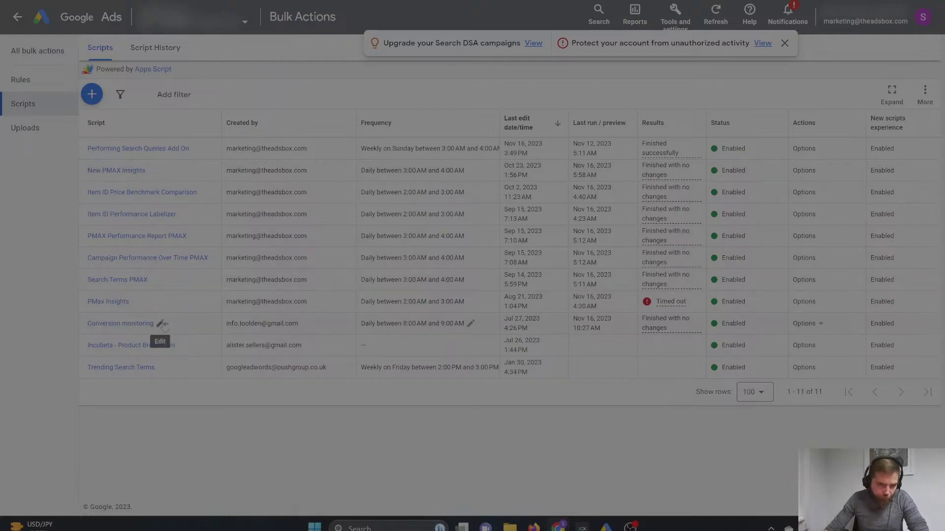
Open the Item ID Price Benchmark Comparison script, look through its code, and highlight the author's e-mail in the header comments
{"action": "left_click", "coordinate": [165, 195]}
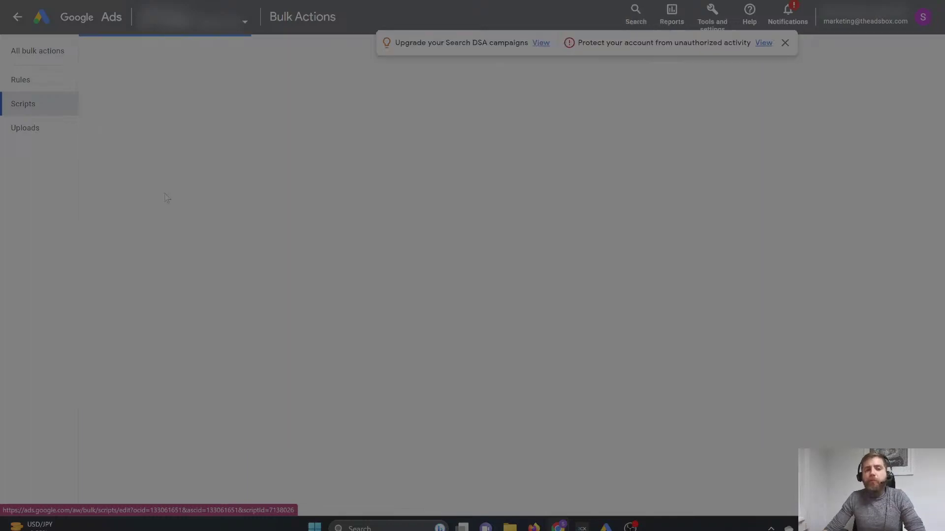
{"action": "scroll", "coordinate": [280, 180], "scroll_direction": "down", "scroll_amount": 20}
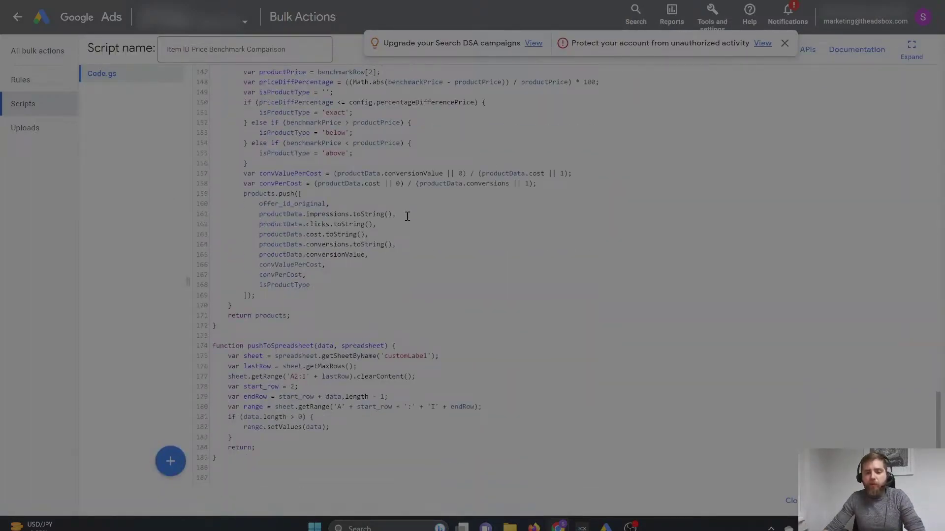
{"action": "scroll", "coordinate": [410, 217], "scroll_direction": "up", "scroll_amount": 20}
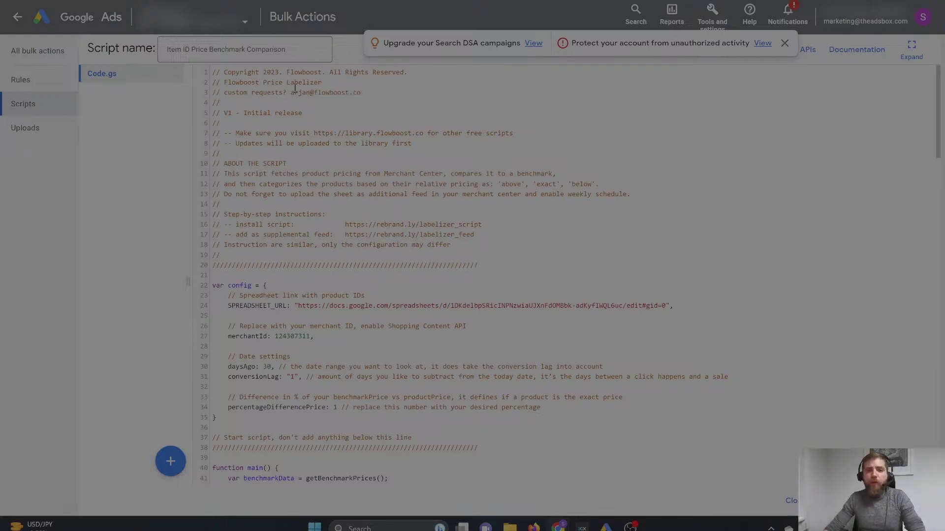
{"action": "left_click_drag", "start_coordinate": [290, 94], "coordinate": [323, 92]}
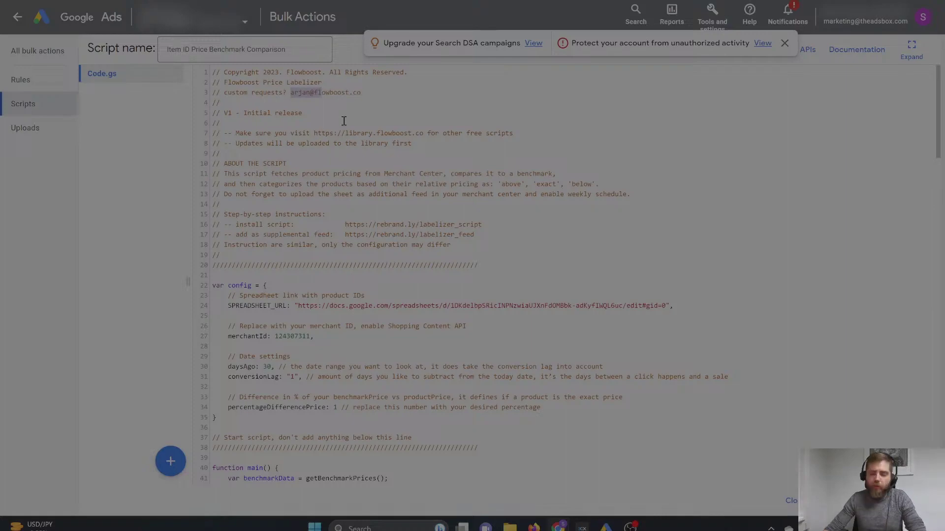
{"action": "left_click", "coordinate": [361, 135]}
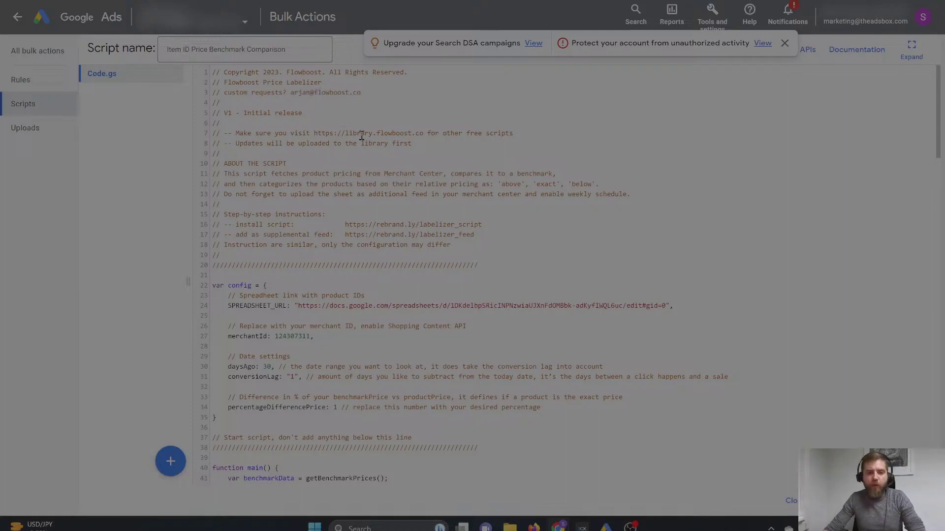
Switch to the AdsBox Scripts + Useful Content document and highlight the script author's entry under People to Follow on LinkedIn
{"action": "key", "text": "ctrl+Tab"}
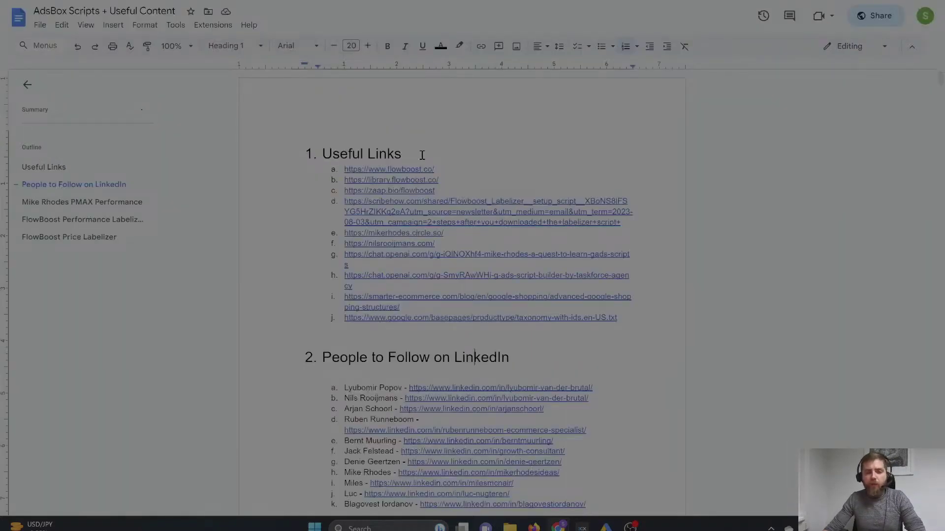
{"action": "scroll", "coordinate": [375, 283], "scroll_direction": "down", "scroll_amount": 3}
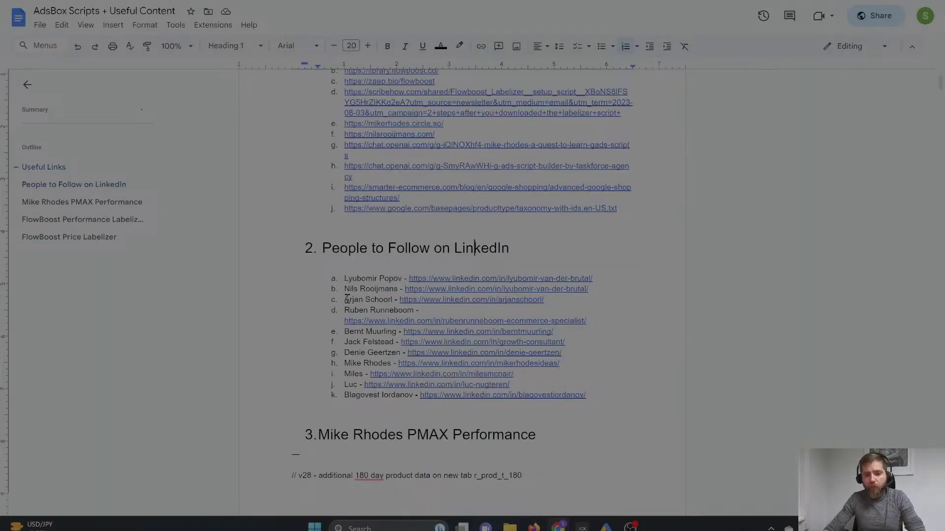
{"action": "left_click_drag", "start_coordinate": [344, 300], "coordinate": [572, 300]}
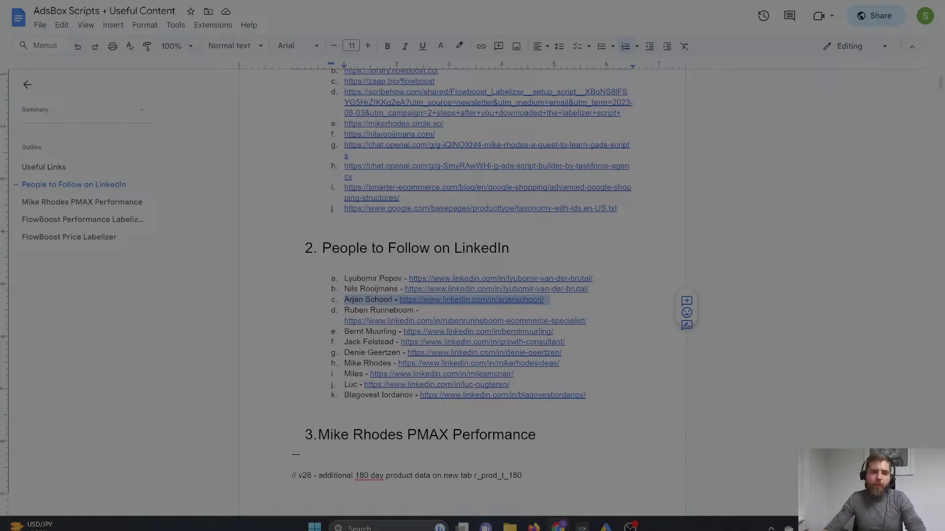
Copy the SPREADSHEET_URL value from the price benchmark script's configuration and open that spreadsheet in a new browser tab
{"action": "key", "text": "ctrl+Tab"}
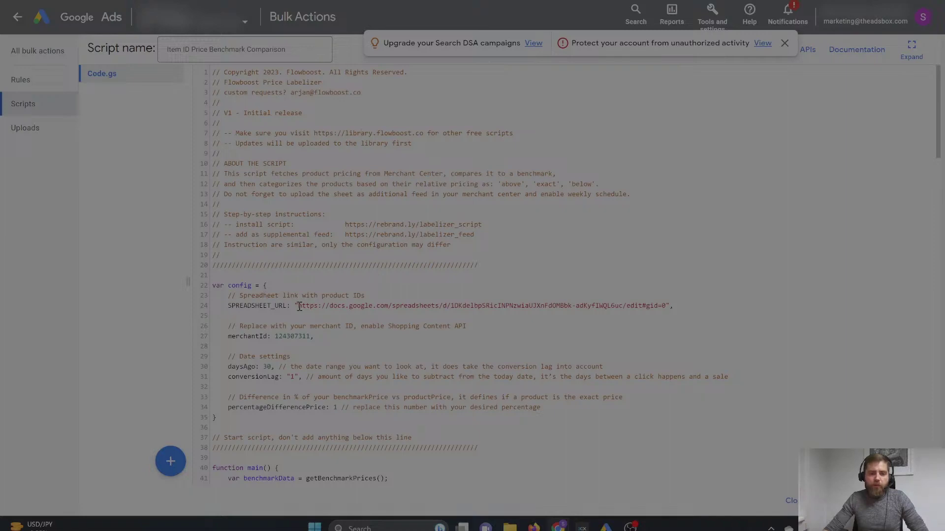
{"action": "left_click_drag", "start_coordinate": [298, 305], "coordinate": [665, 301]}
{"action": "key", "text": "ctrl+c"}
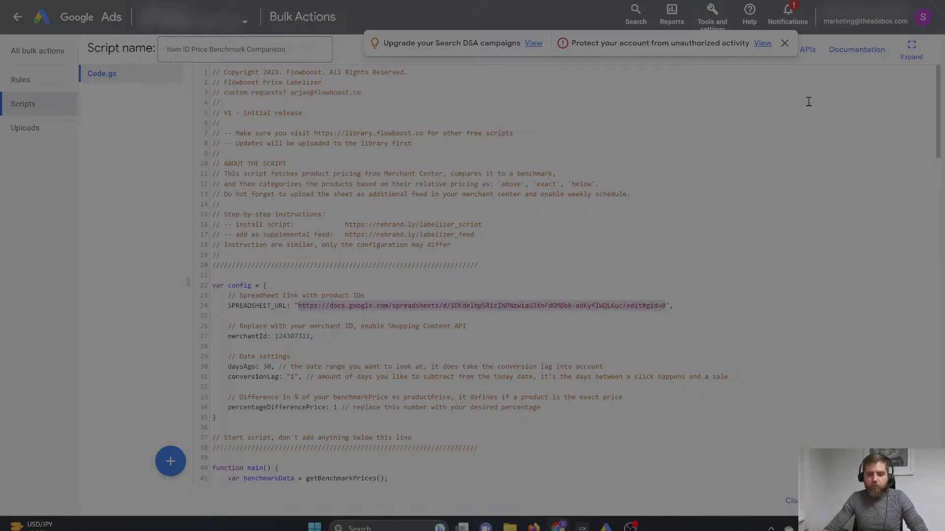
{"action": "key", "text": "ctrl+t"}
{"action": "key", "text": "ctrl+v"}
{"action": "key", "text": "Return"}
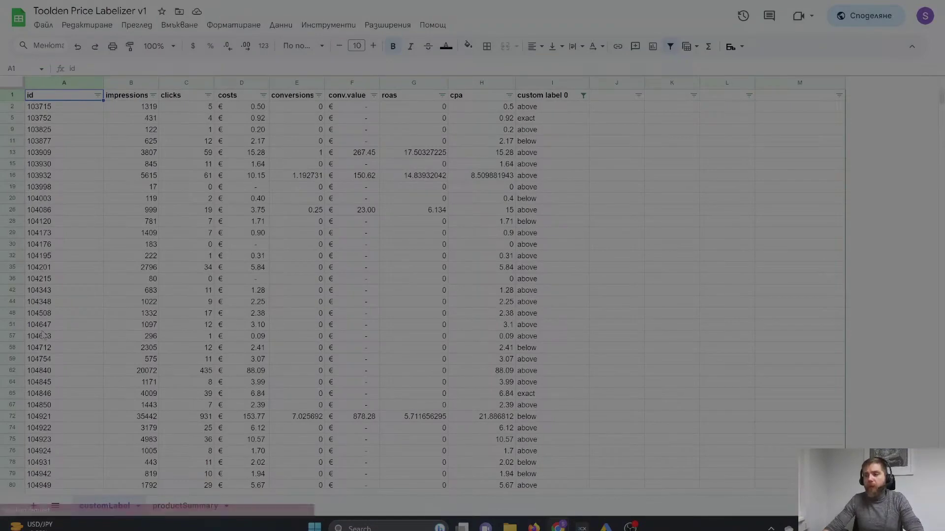
Compare the productSummary sheet with the per-product labels in the customLabel sheet, ending on productSummary
{"action": "left_click", "coordinate": [167, 508]}
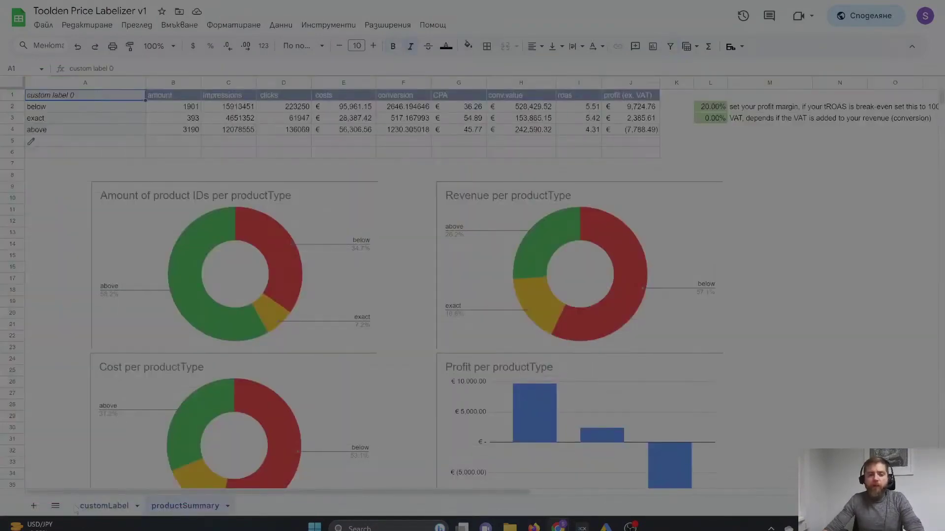
{"action": "left_click", "coordinate": [90, 511]}
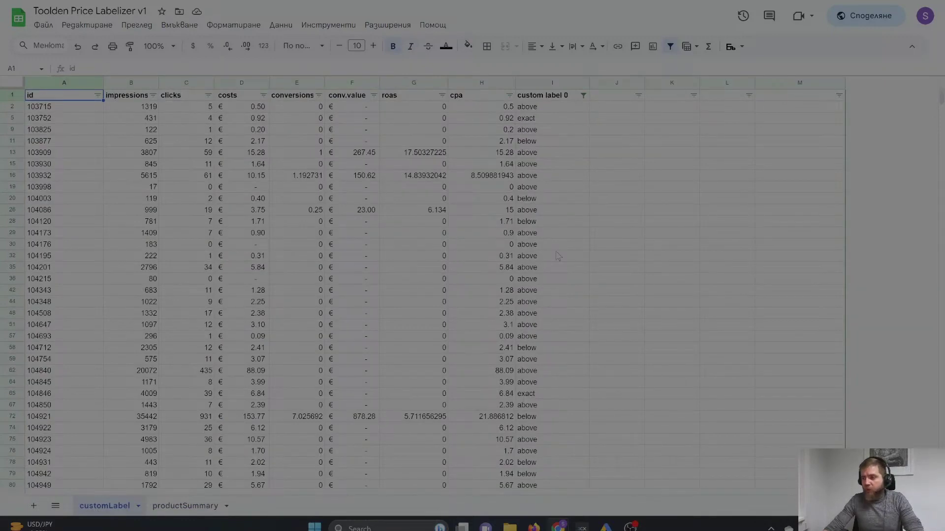
{"action": "left_click", "coordinate": [190, 511]}
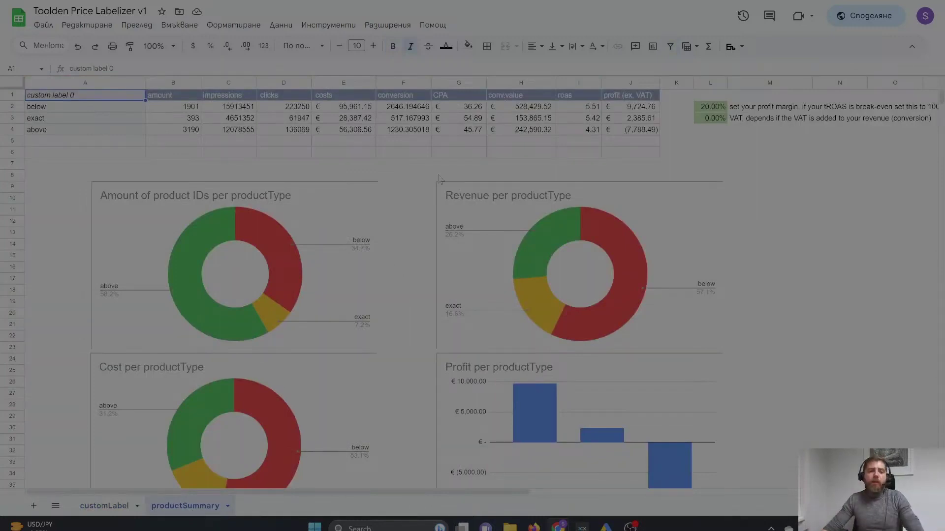
Examine the product amounts per price label and the below row's costs, conversions, CPA, conversion value and ROAS
{"action": "left_click", "coordinate": [273, 108]}
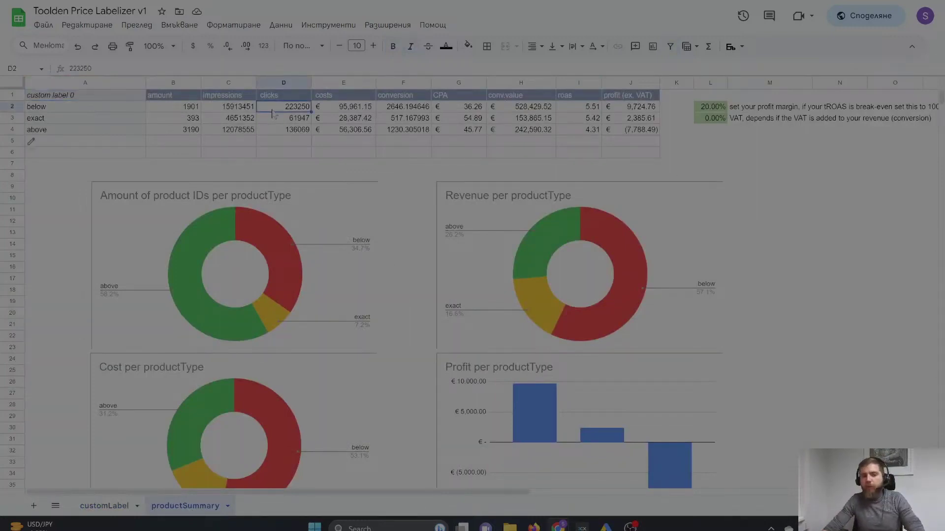
{"action": "left_click", "coordinate": [194, 107]}
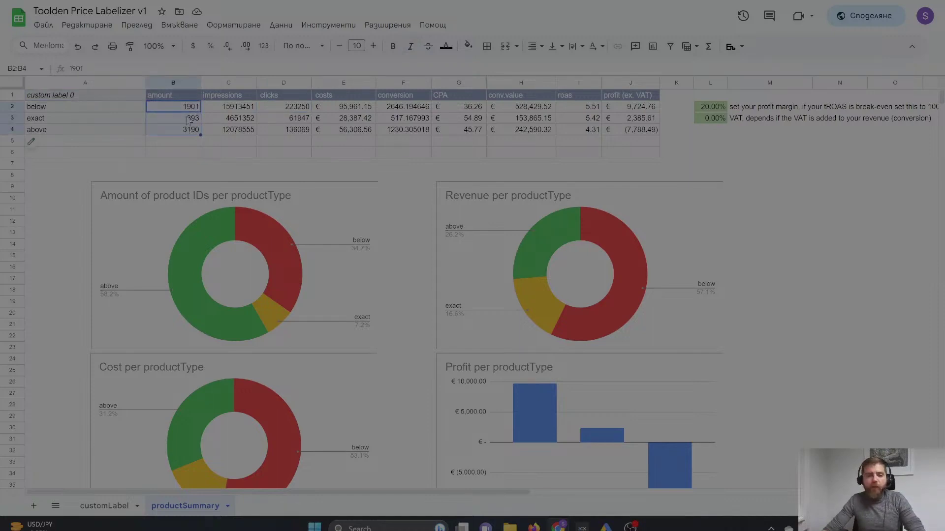
{"action": "left_click", "coordinate": [177, 143]}
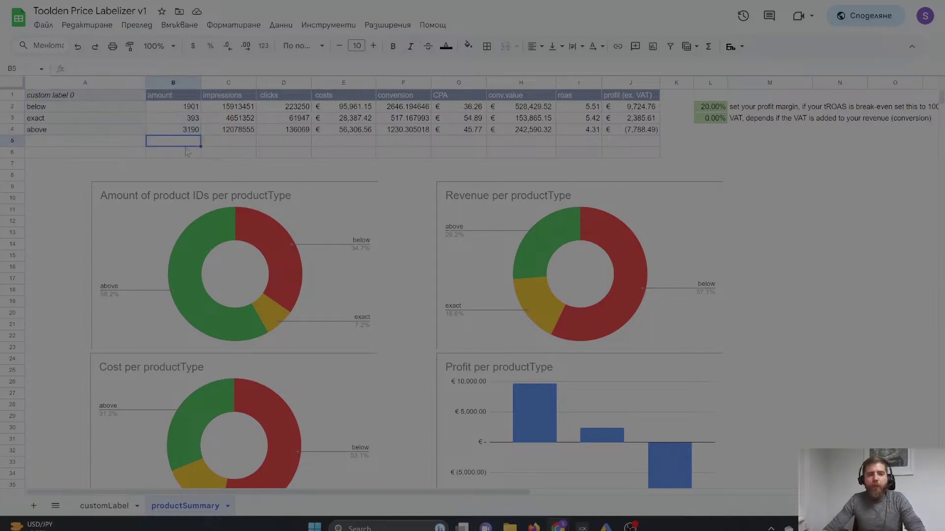
{"action": "left_click", "coordinate": [187, 111]}
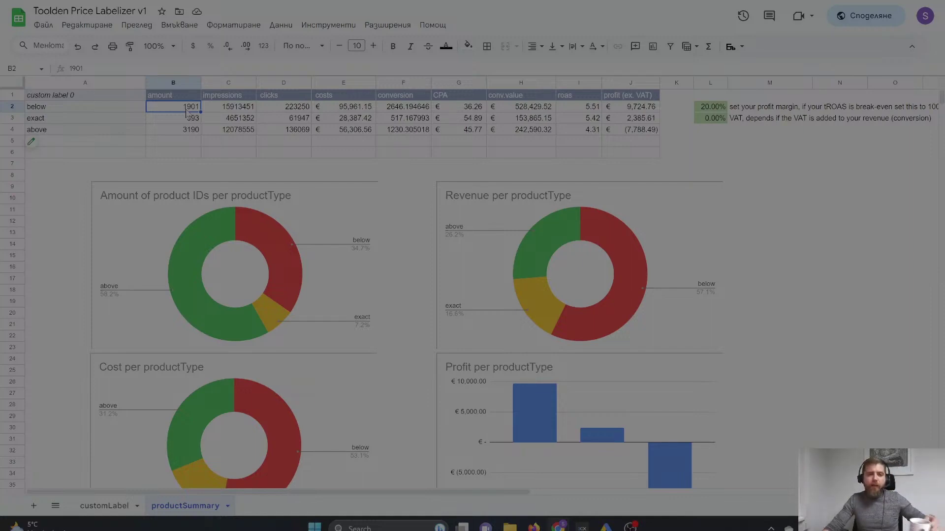
{"action": "left_click", "coordinate": [372, 111]}
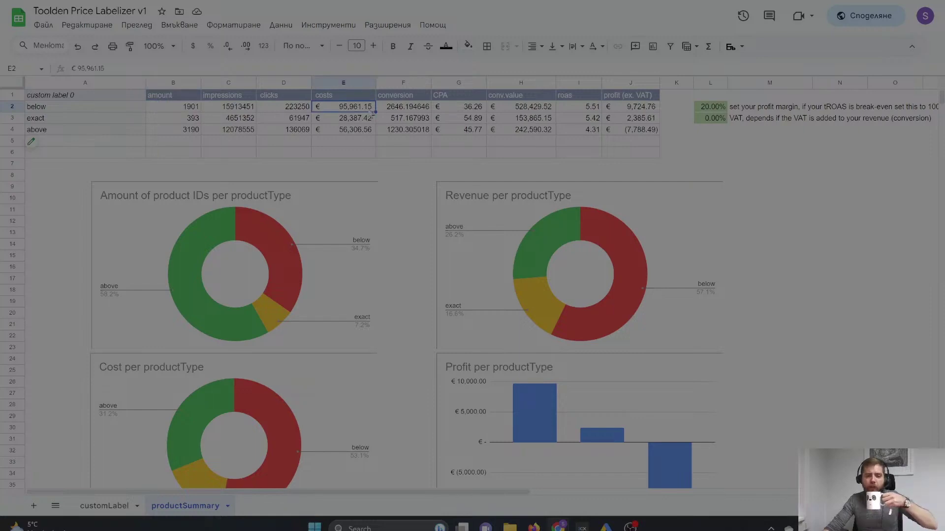
{"action": "left_click", "coordinate": [409, 111]}
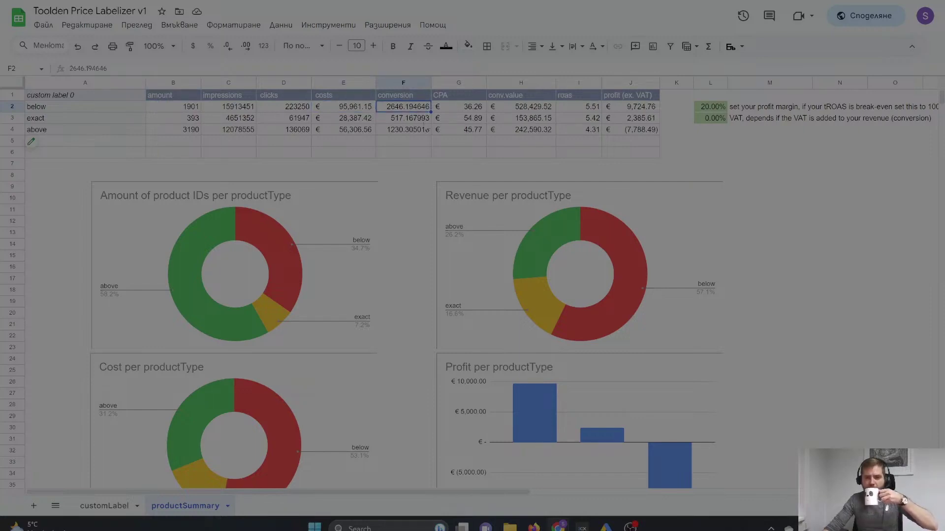
{"action": "left_click", "coordinate": [473, 111]}
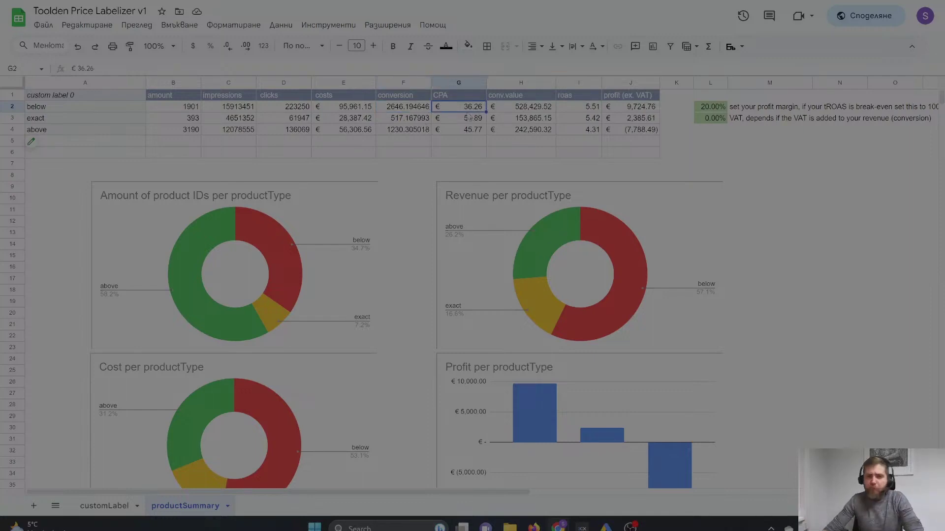
{"action": "left_click", "coordinate": [534, 109]}
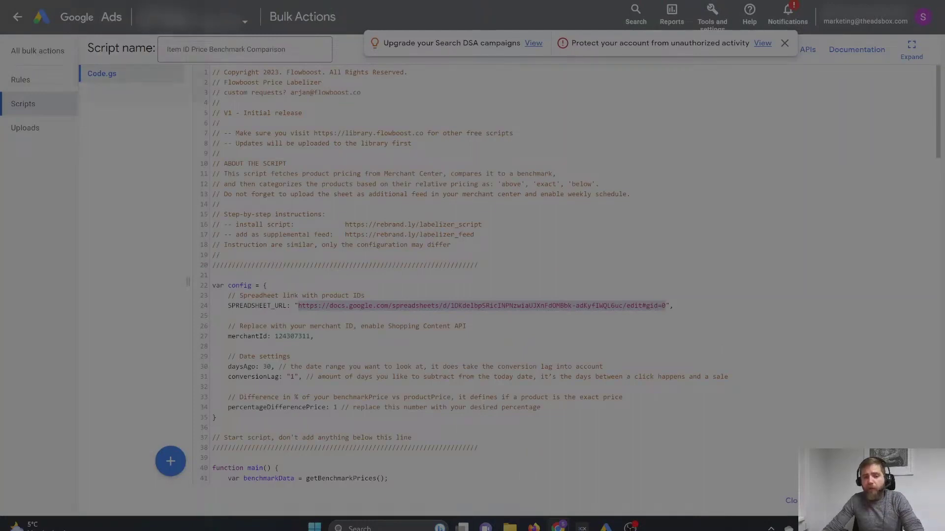
{"action": "left_click", "coordinate": [777, 4]}
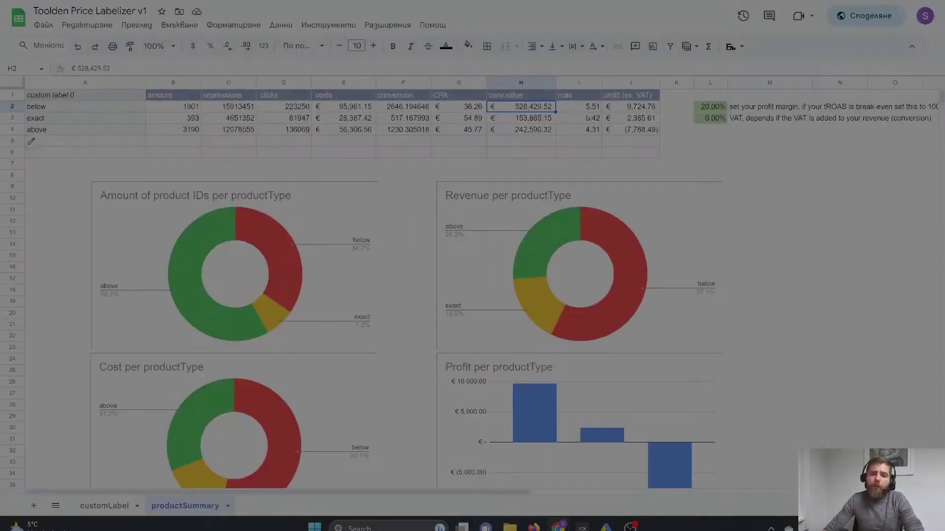
{"action": "key", "text": "Right"}
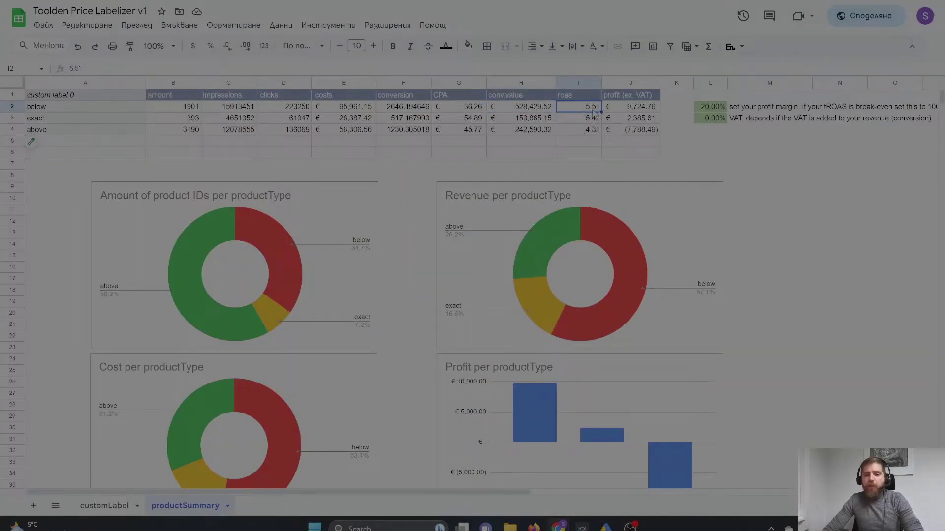
Inspect the profit margin setting and compare the ROAS, profit and cost figures of the exact and above price labels
{"action": "left_click", "coordinate": [705, 110]}
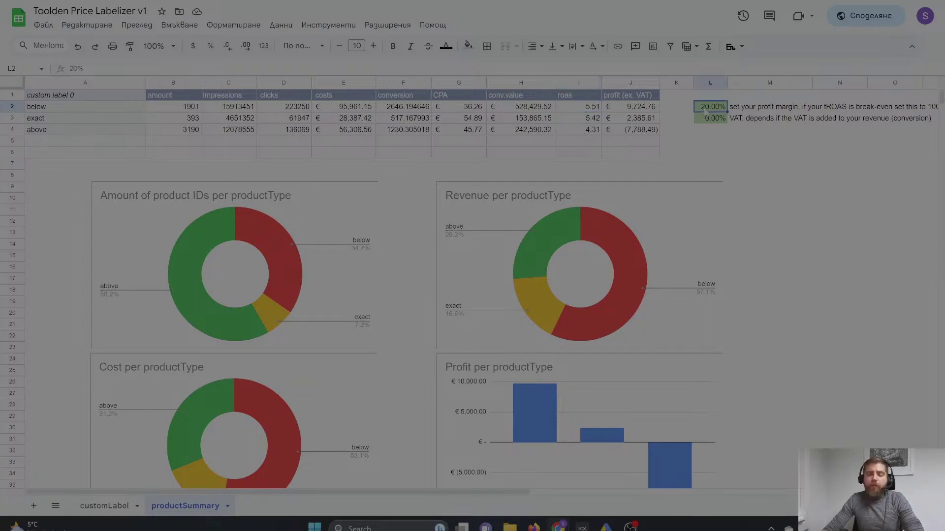
{"action": "double_click", "coordinate": [705, 110]}
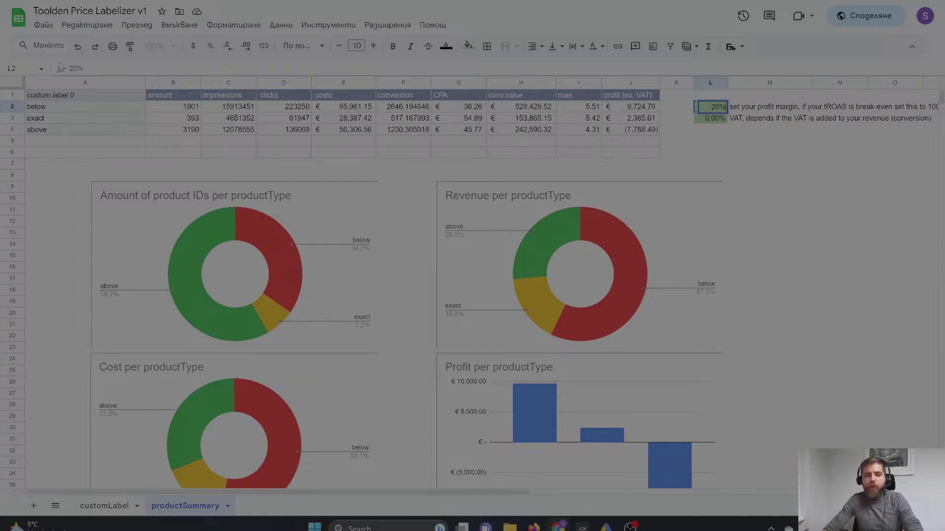
{"action": "left_click", "coordinate": [85, 111]}
{"action": "left_click", "coordinate": [85, 120]}
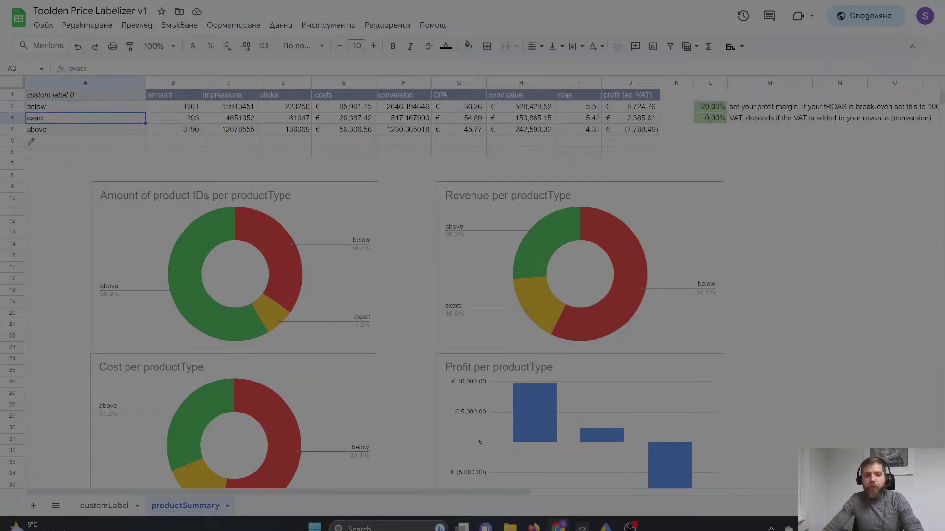
{"action": "left_click", "coordinate": [593, 118]}
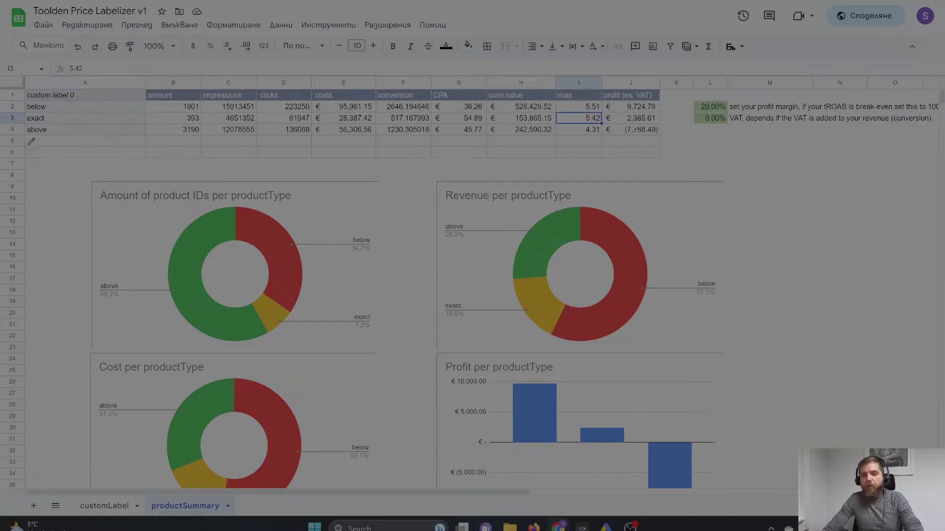
{"action": "key", "text": "Right"}
{"action": "left_click", "coordinate": [590, 133]}
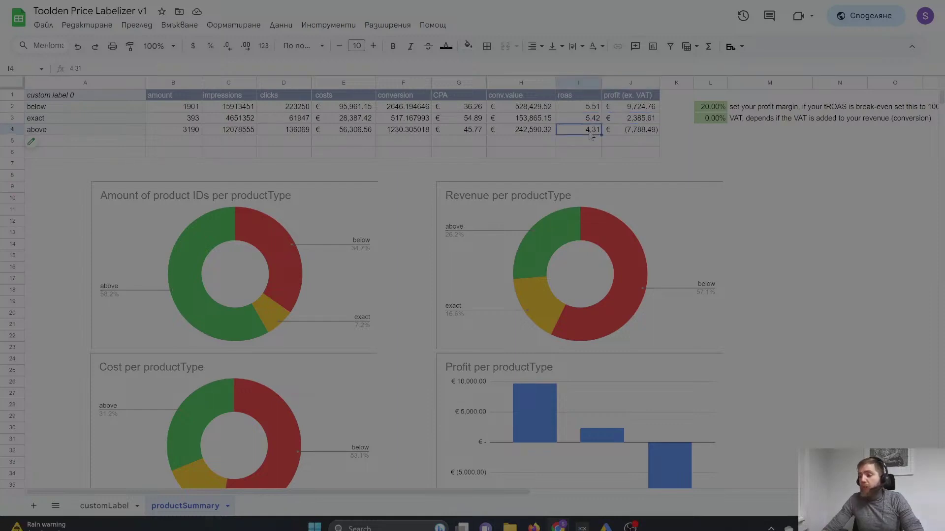
{"action": "left_click", "coordinate": [363, 132]}
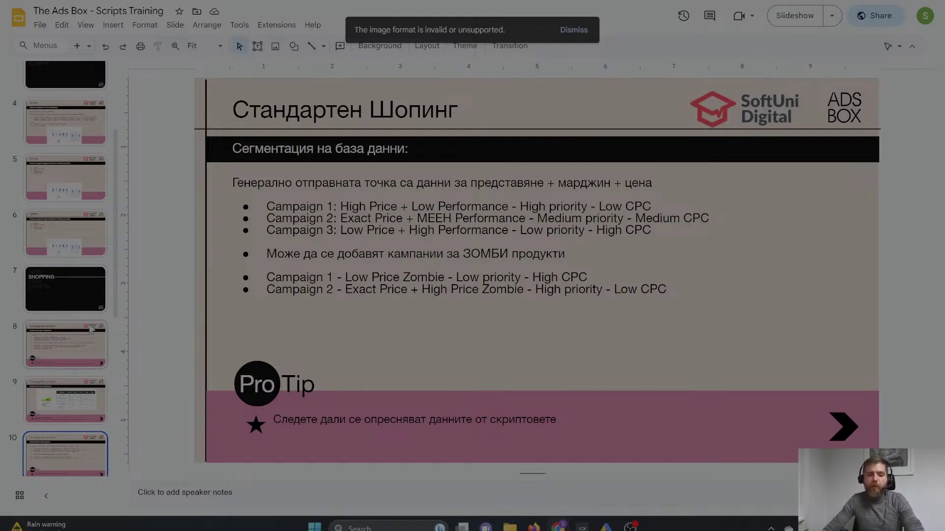
Switch to The Ads Box - Scripts Training presentation and locate the PMAX section among its slides
{"action": "scroll", "coordinate": [91, 329], "scroll_direction": "down", "scroll_amount": 1}
{"action": "scroll", "coordinate": [70, 352], "scroll_direction": "down", "scroll_amount": 2}
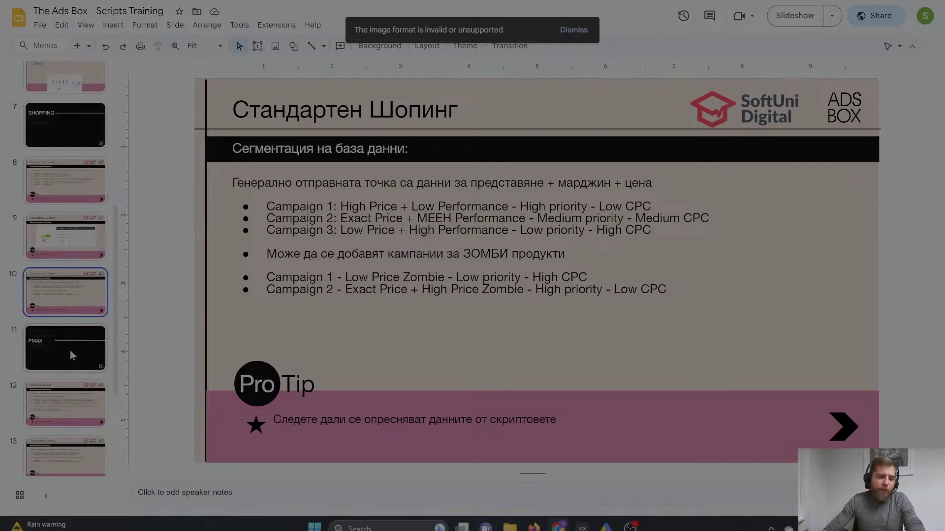